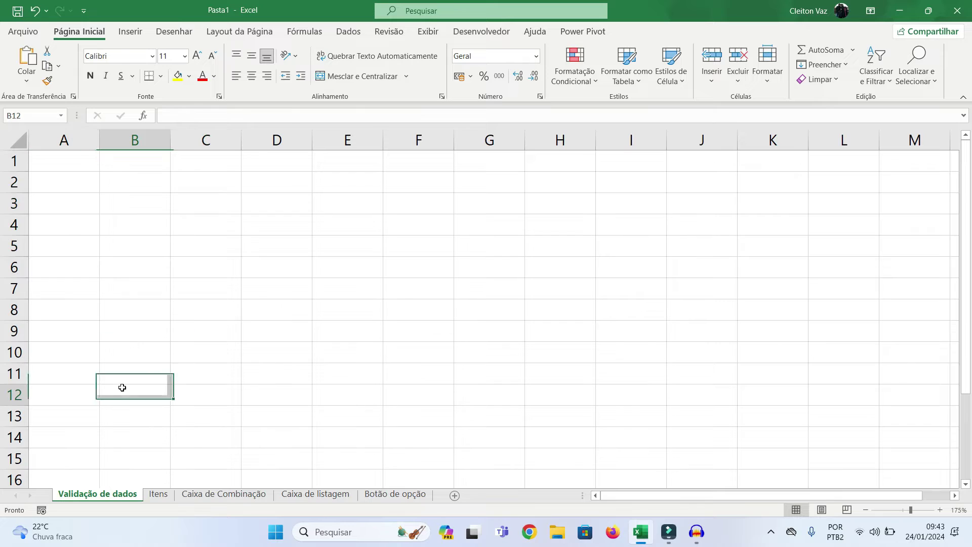
Review the item list in A1:A4 of the Itens sheet.
click(157, 495)
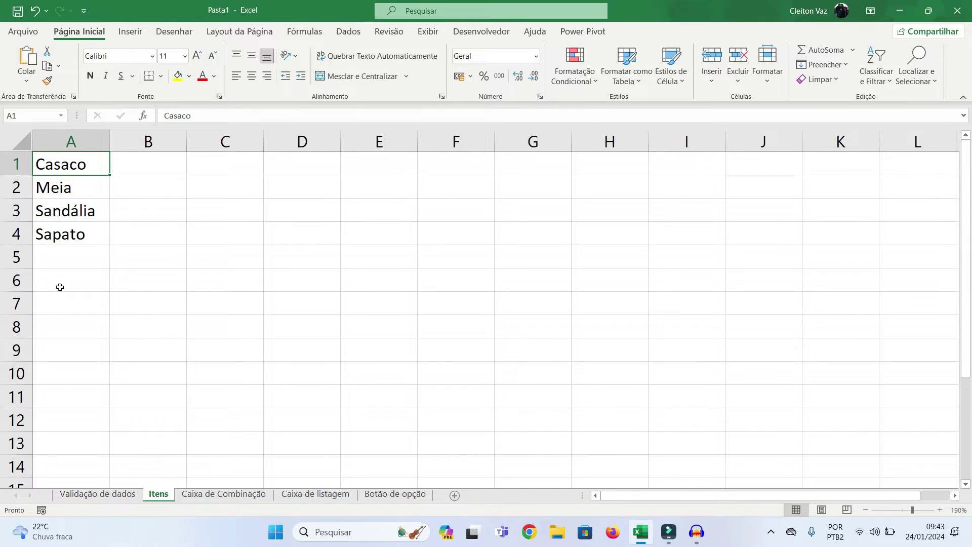
drag(66, 163, 74, 241)
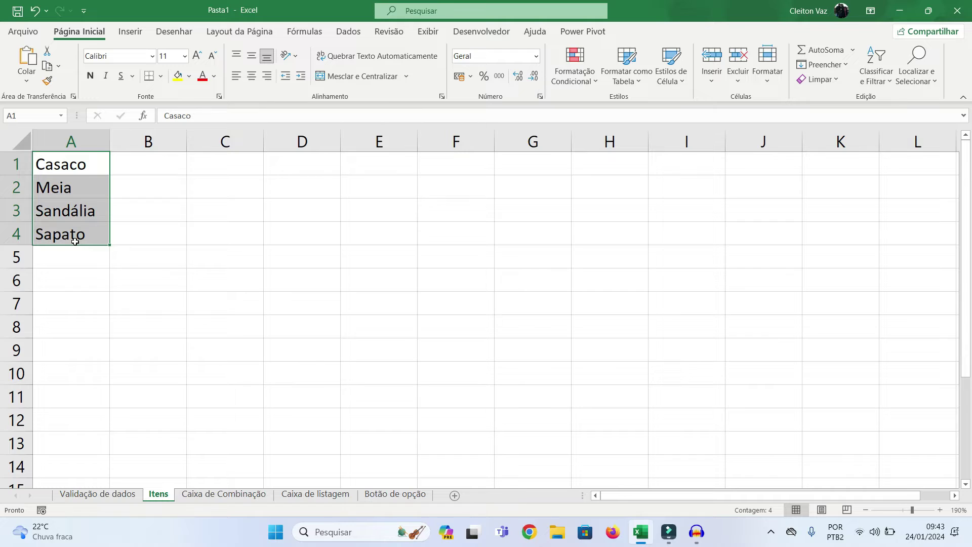
click(60, 163)
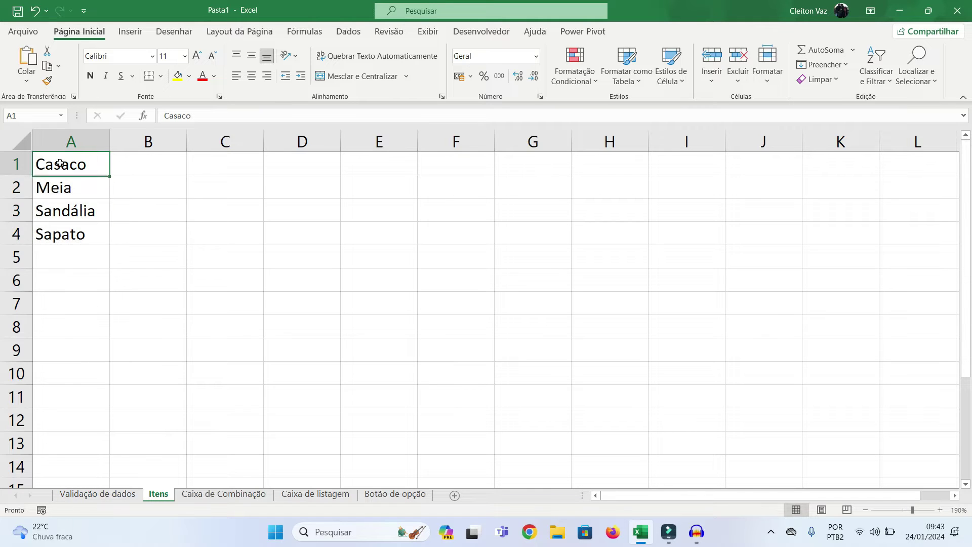
Start a data validation rule of type Lista for cell A1 on the Validação de dados sheet.
click(93, 495)
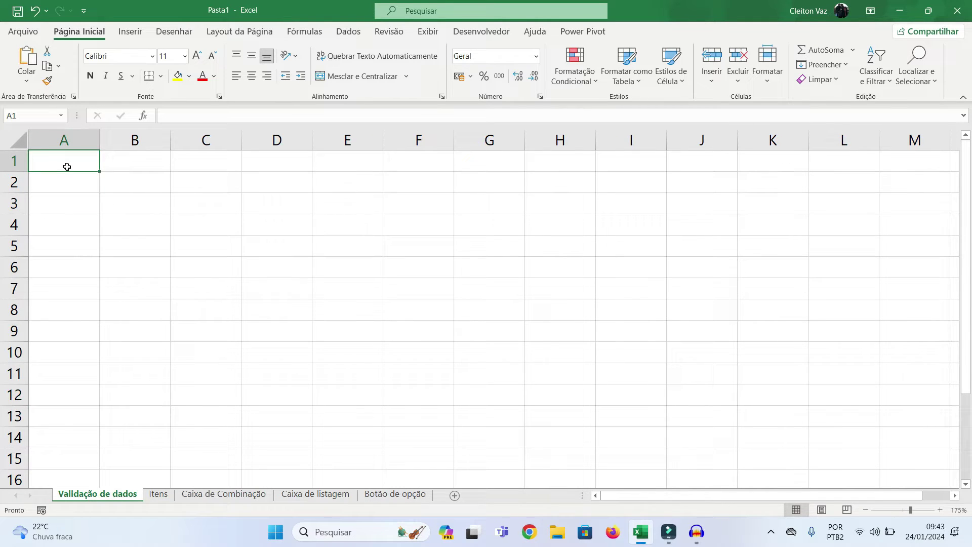
click(349, 32)
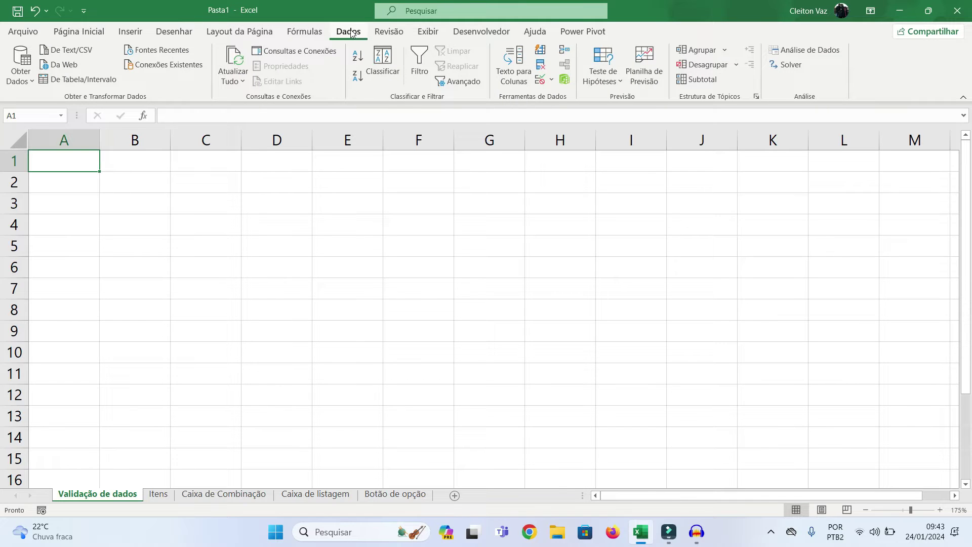
click(552, 81)
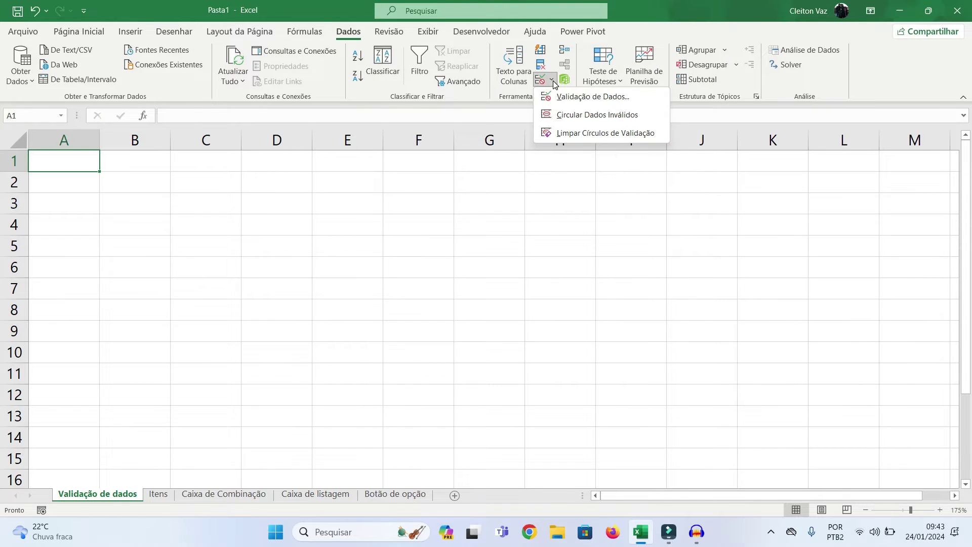
click(564, 96)
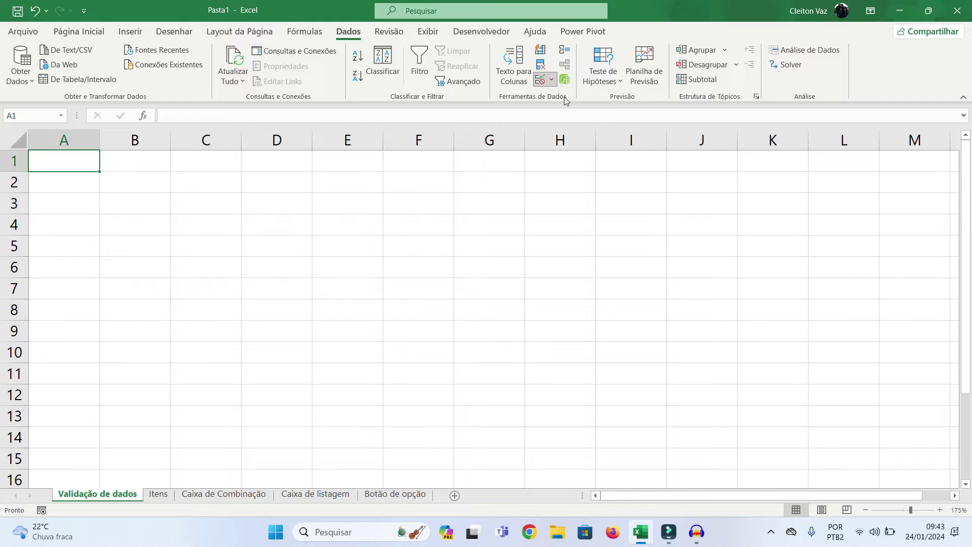
click(89, 104)
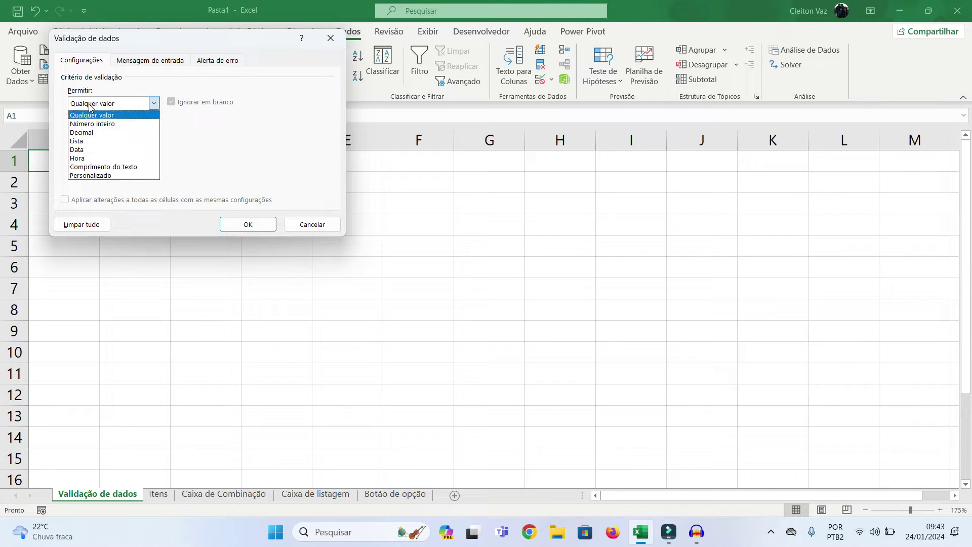
click(83, 142)
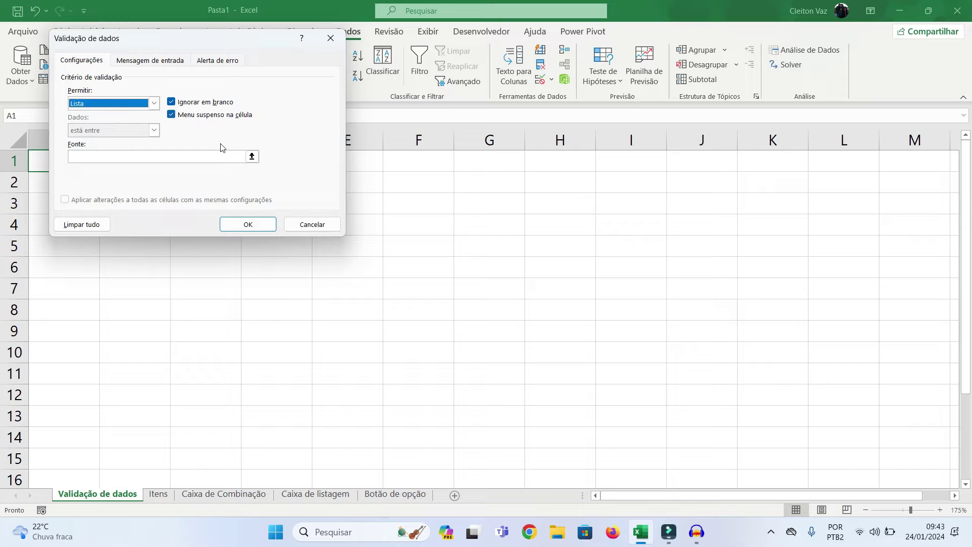
Set the validation list's source to =Itens!$A$1:$A$4 and apply the rule.
click(252, 157)
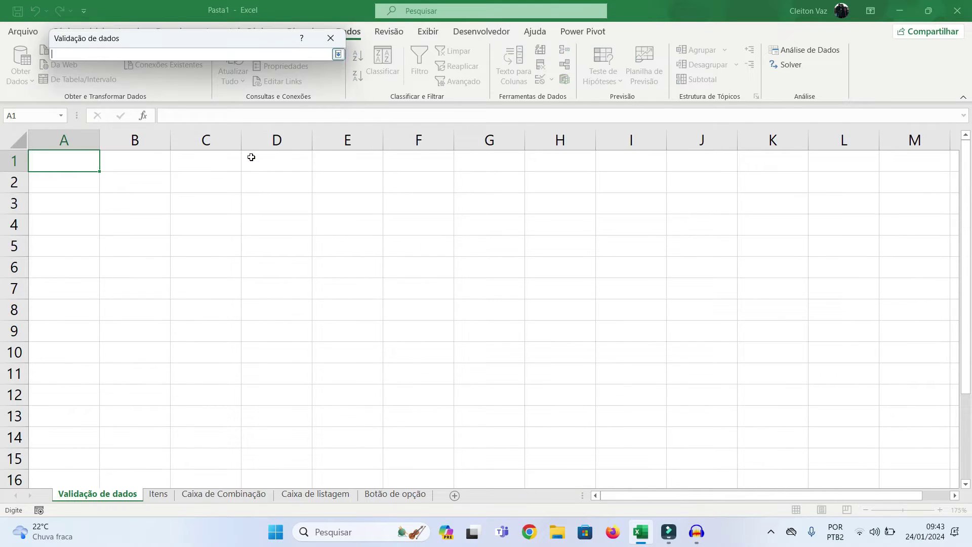
click(157, 495)
click(68, 164)
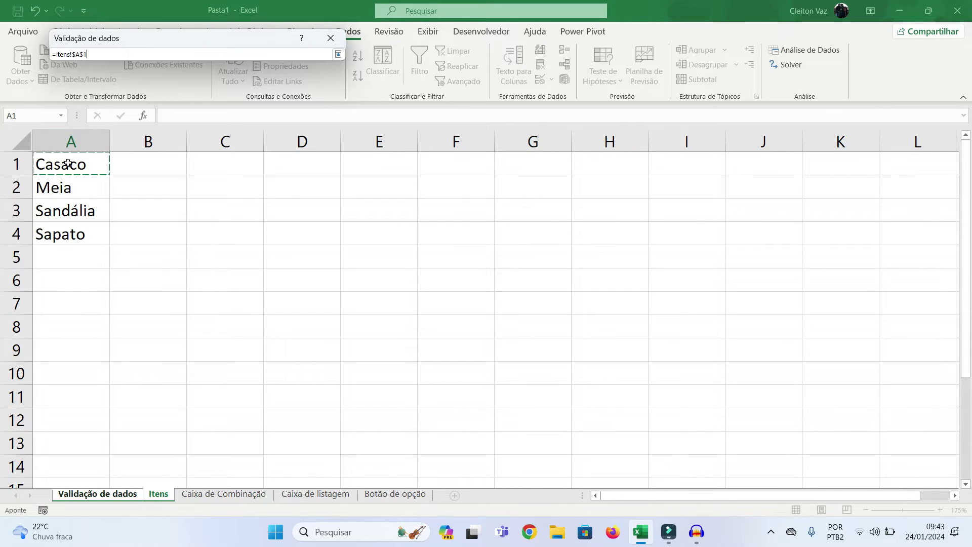
drag(68, 164, 76, 231)
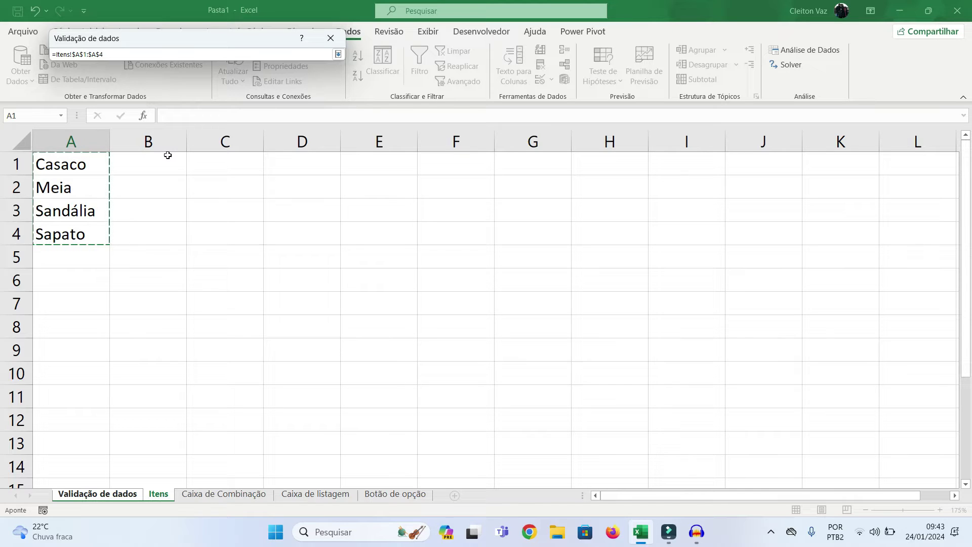
key(Return)
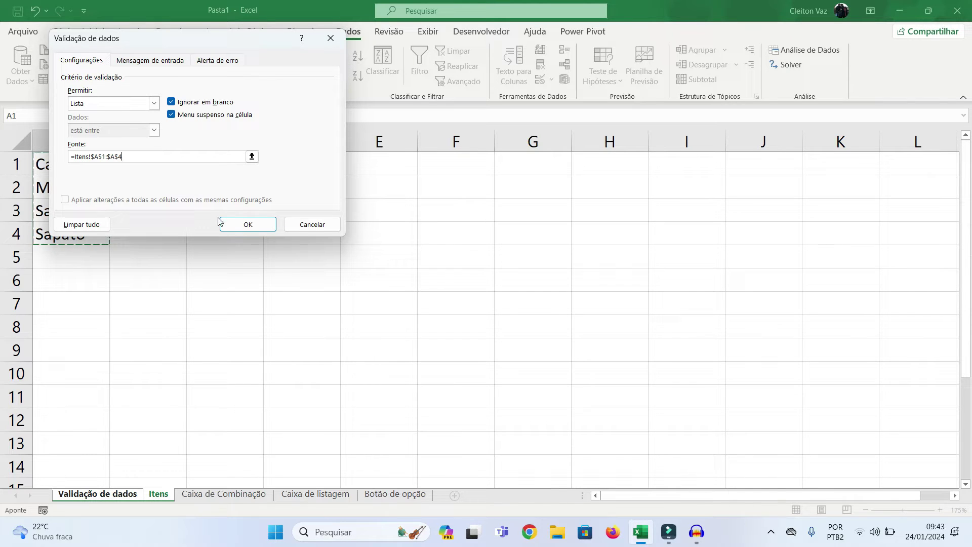
click(232, 227)
Test the dropdown list in A1 by choosing Meia and then Sapato.
click(135, 187)
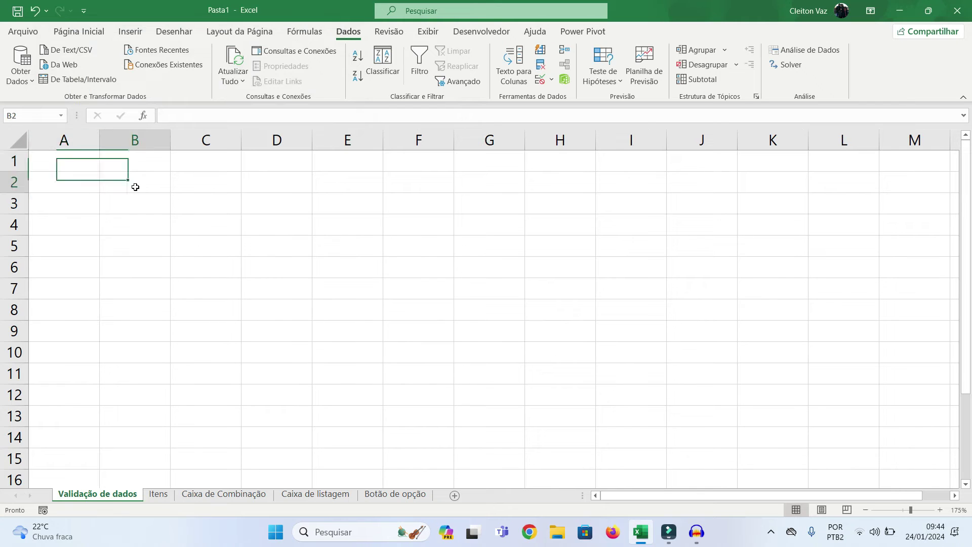
click(79, 160)
click(105, 165)
click(62, 196)
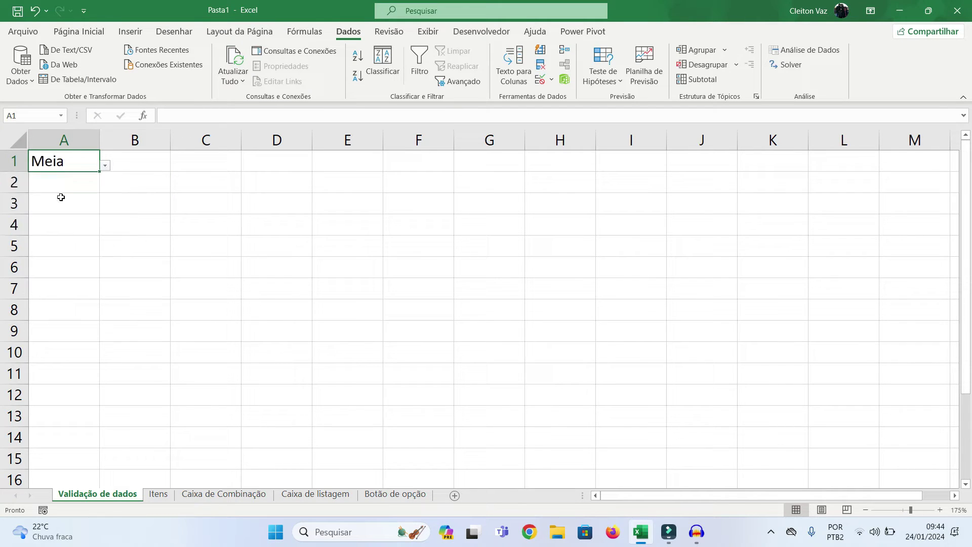
click(105, 166)
click(58, 224)
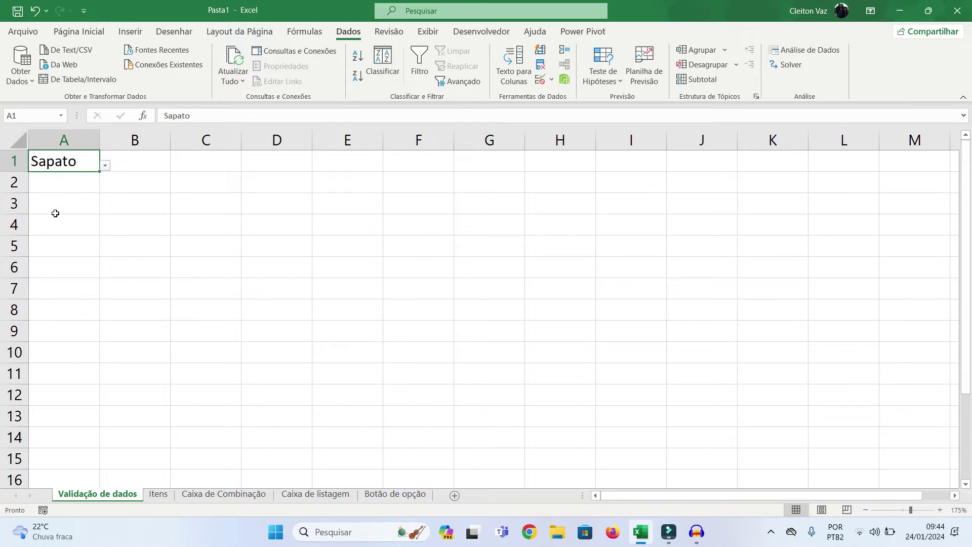
Try to enter the unlisted value asdasd in the validated cell A1.
text(asdasd)
key(Return)
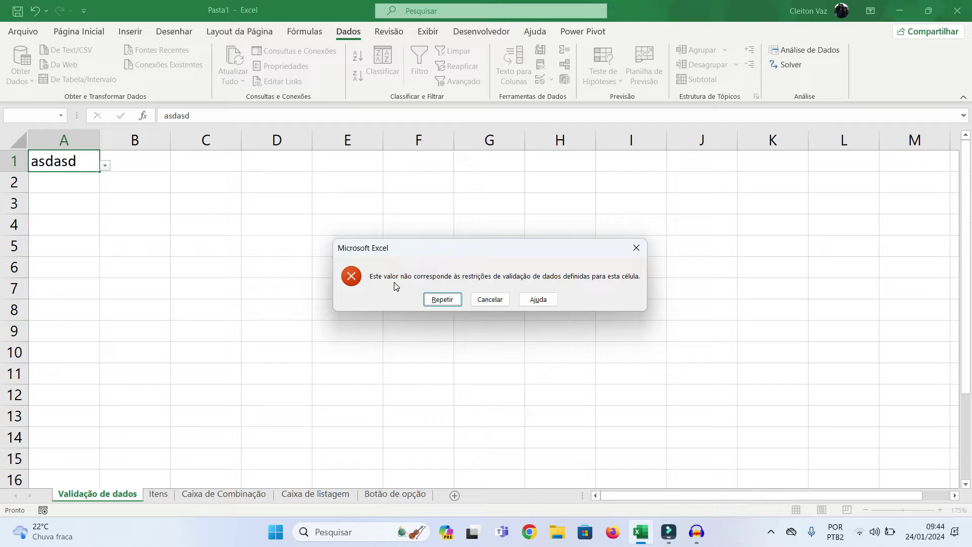
key(Escape)
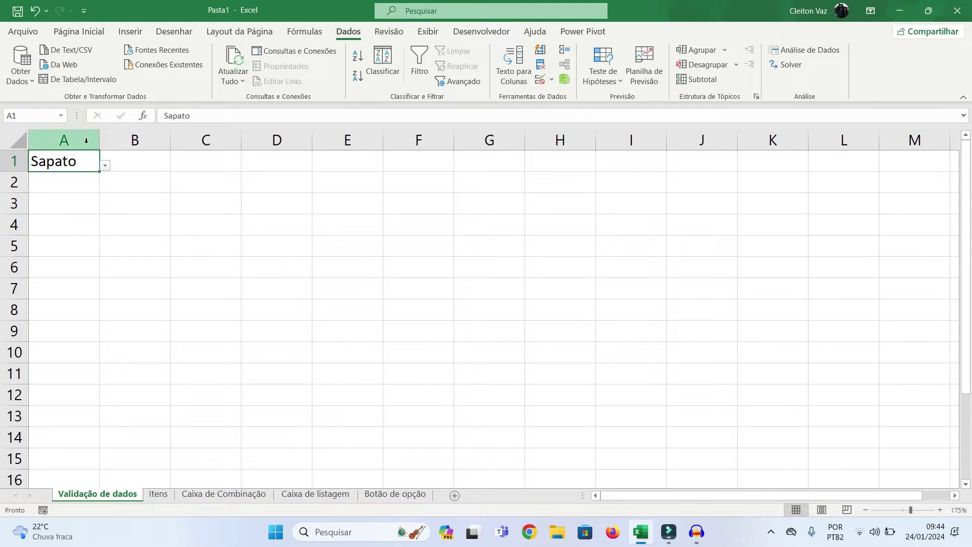
Choose Casaco from the list in A1 and fill the cell down to A16.
click(105, 166)
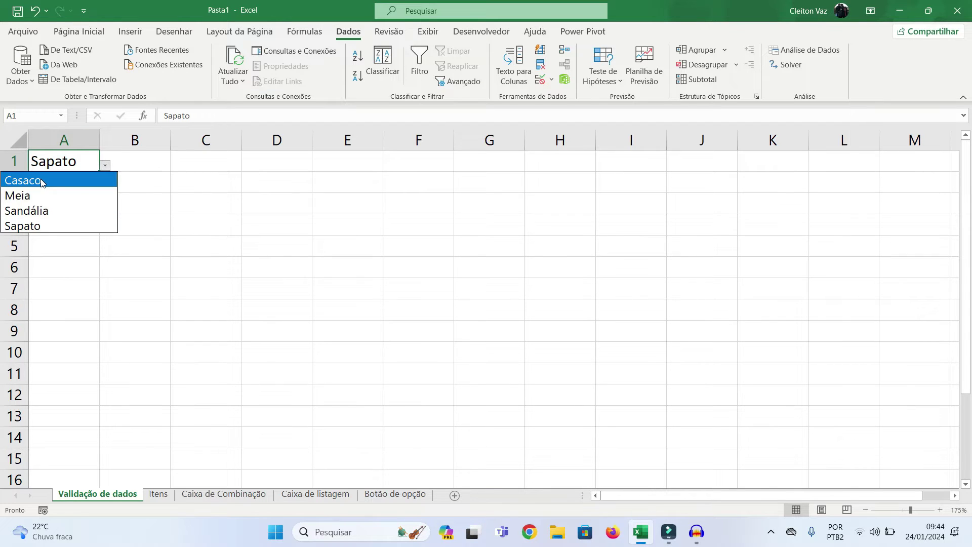
click(44, 180)
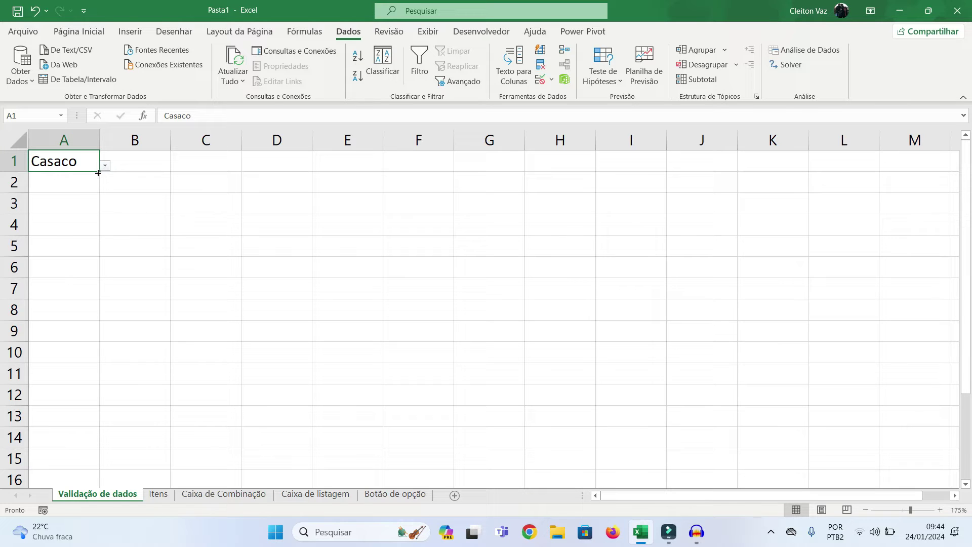
drag(98, 173, 65, 482)
Clear the contents of A1:A16 on the Validação de dados sheet, keeping the dropdown validation.
drag(74, 187, 47, 14)
click(85, 421)
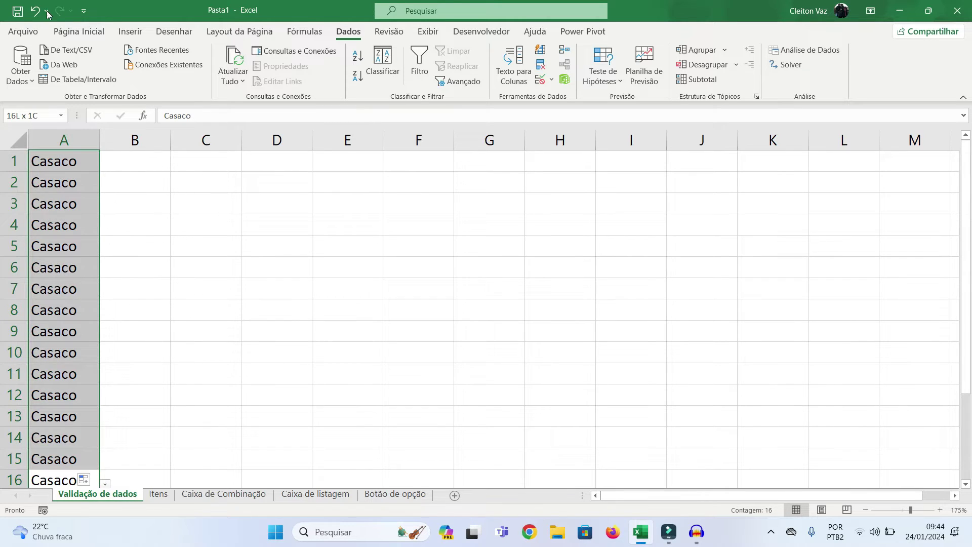
scroll(113, 200, down, 3)
key(Delete)
click(113, 199)
scroll(114, 206, up, 3)
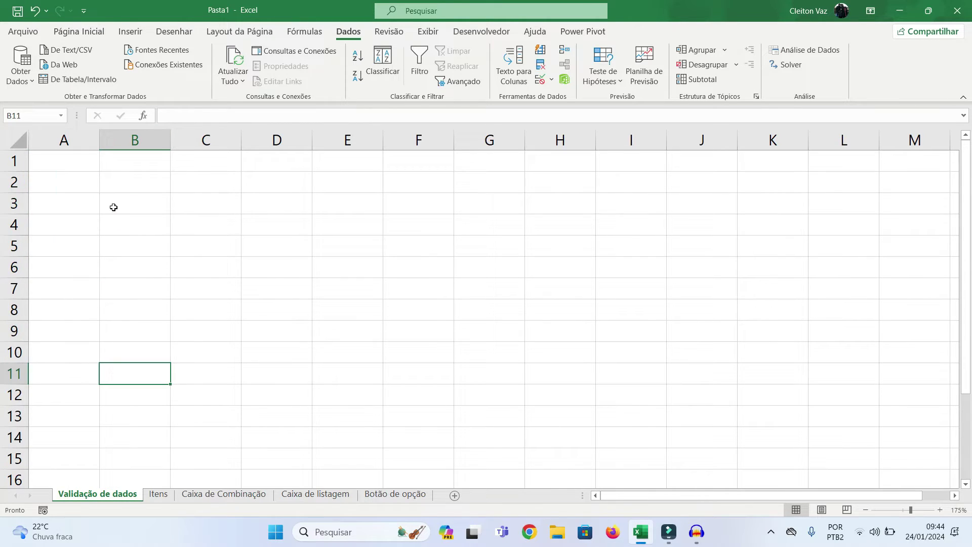
Check cells A1 to A6 for the copied dropdown and compare the options in A6 with the Itens sheet.
click(70, 160)
click(66, 185)
click(64, 207)
click(64, 234)
click(62, 249)
click(64, 271)
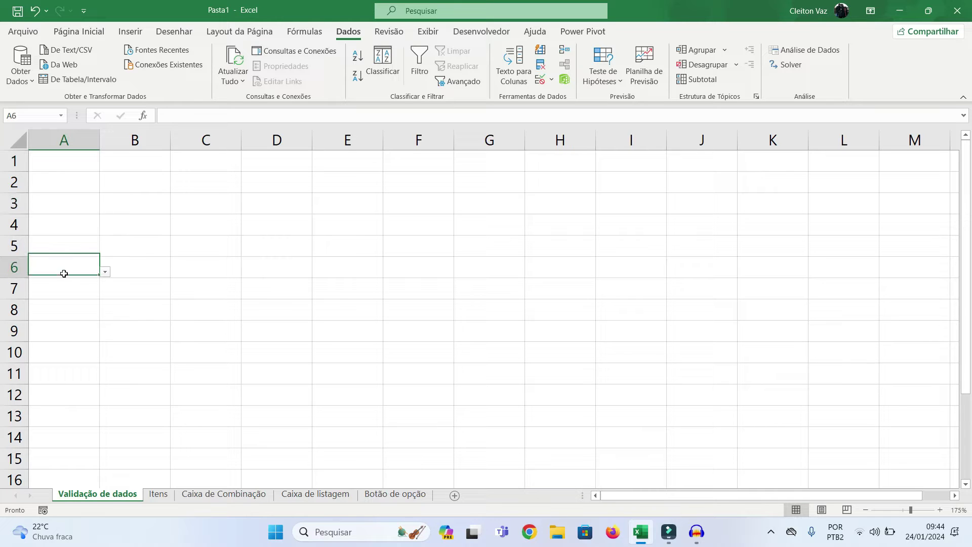
click(106, 273)
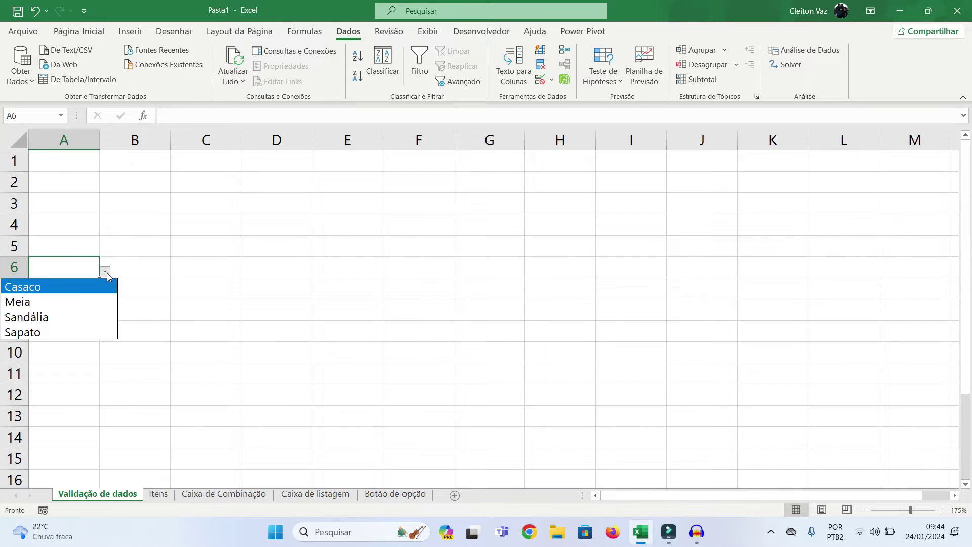
click(155, 496)
click(155, 496)
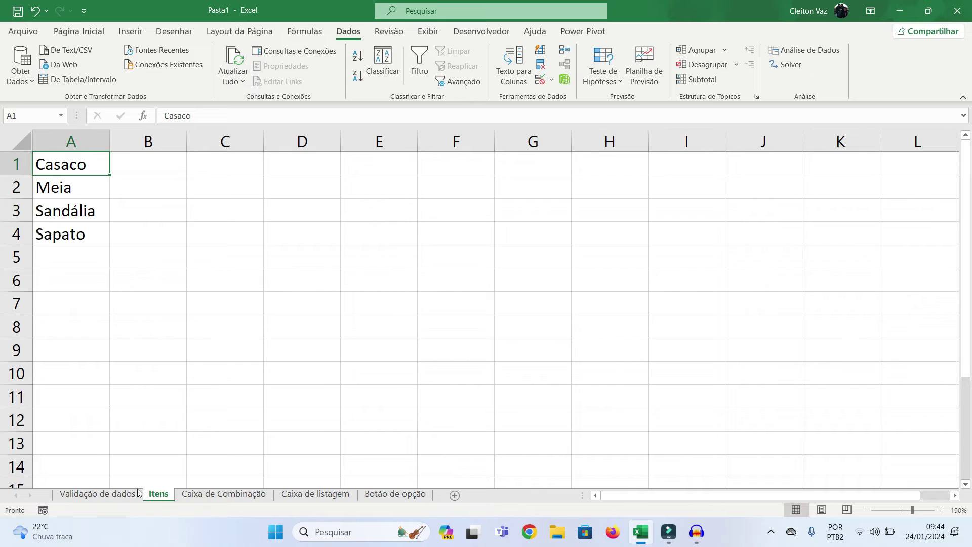
click(109, 495)
Pick Meia and then Sapato from the dropdown list in A1 of Validação de dados.
click(77, 164)
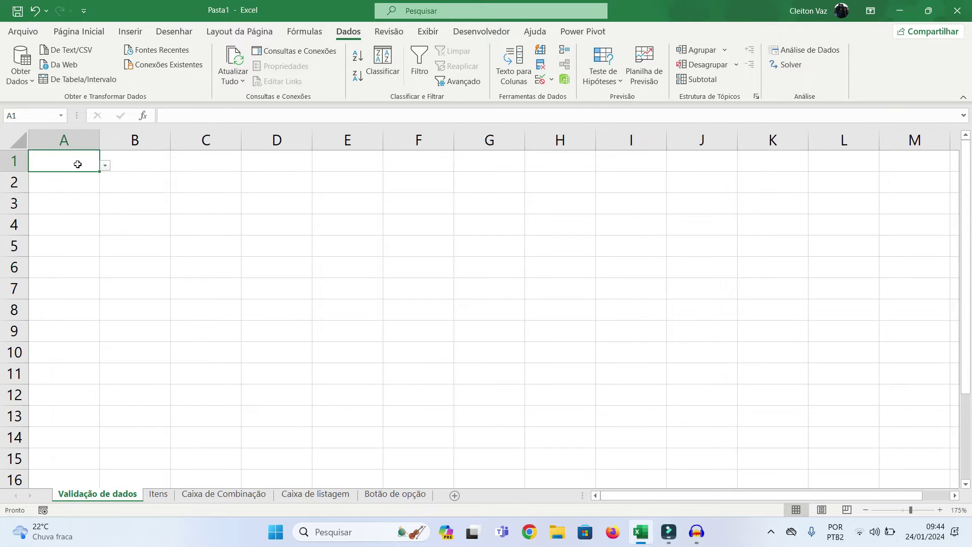
click(105, 166)
click(55, 194)
click(105, 166)
click(75, 193)
click(105, 166)
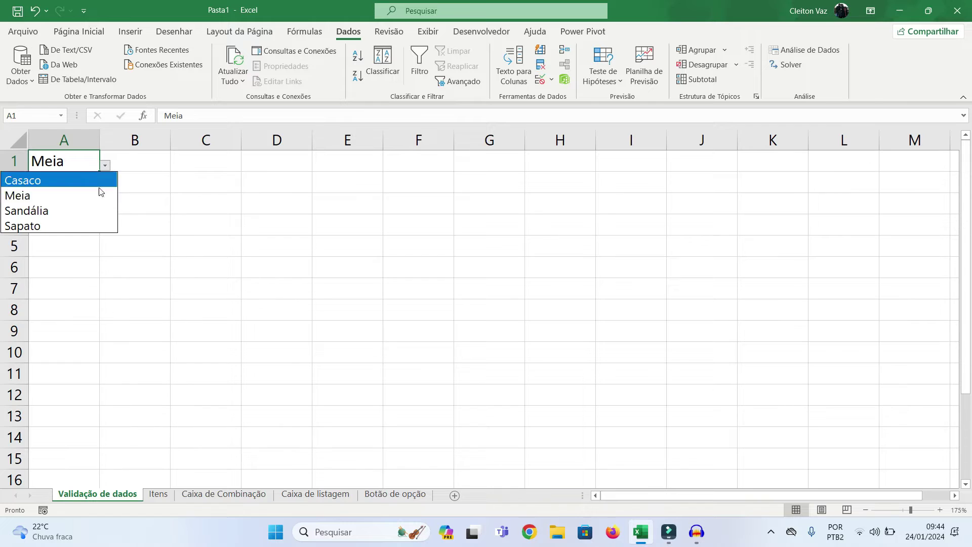
click(68, 224)
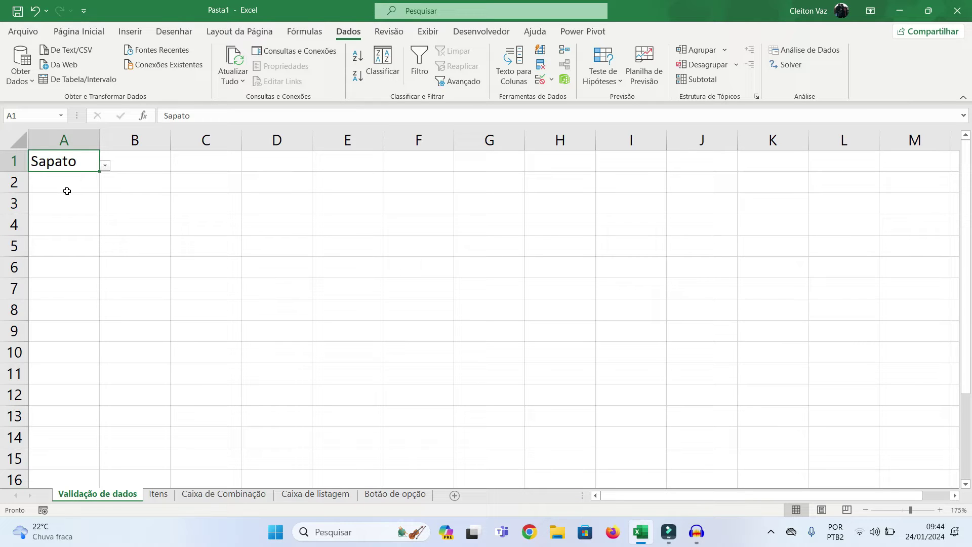
Replace the four items in A1:A4 of the Itens sheet with the numbers 1, 2, 3 and 4.
click(151, 495)
text(1)
key(Return)
text(2)
key(Return)
text(3)
key(Return)
key(F2)
key(BackSpace)
key(BackSpace)
key(BackSpace)
key(BackSpace)
key(BackSpace)
key(BackSpace)
text(4)
key(Return)
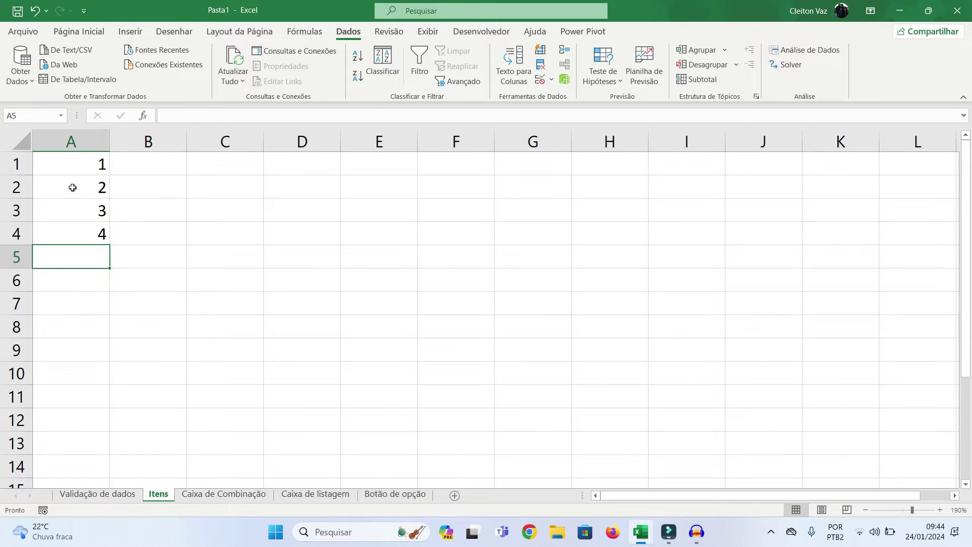
Test the updated dropdown in A1 of Validação de dados by choosing 1 and then 2.
click(97, 495)
click(106, 169)
click(43, 181)
click(103, 166)
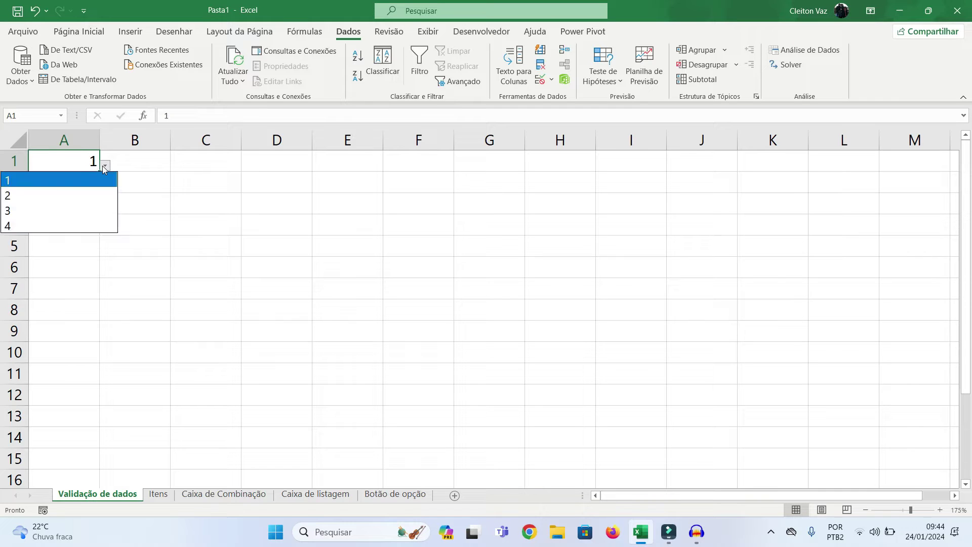
click(35, 198)
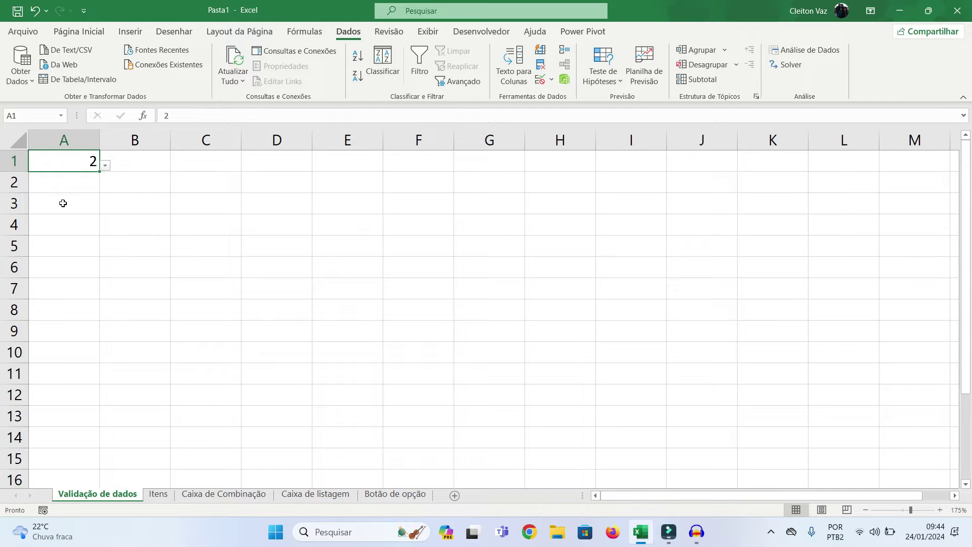
Undo the number entries to restore the original clothing items in A1:A4 of the Itens sheet.
click(159, 494)
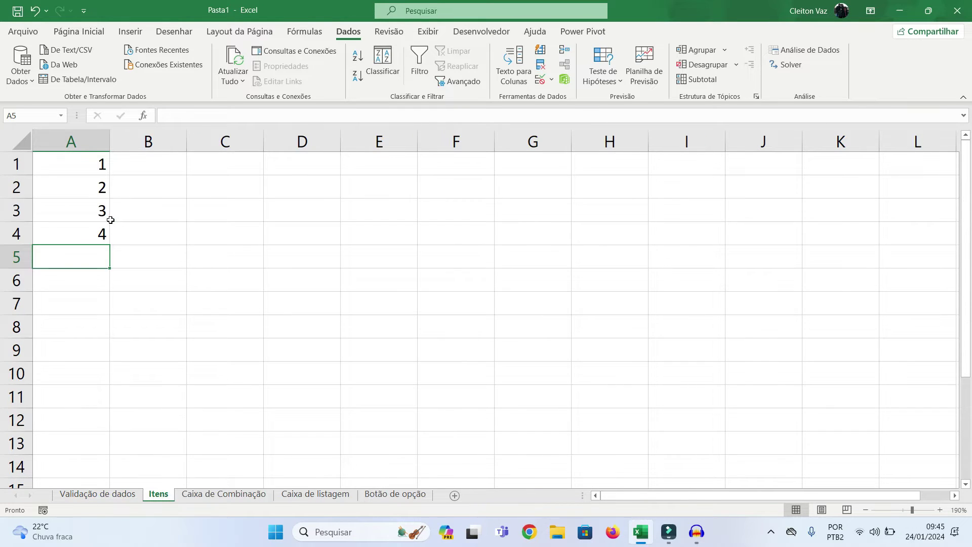
key(ctrl+z)
key(ctrl+z)
key(ctrl+z)
key(ctrl+z)
key(ctrl+z)
key(ctrl+z)
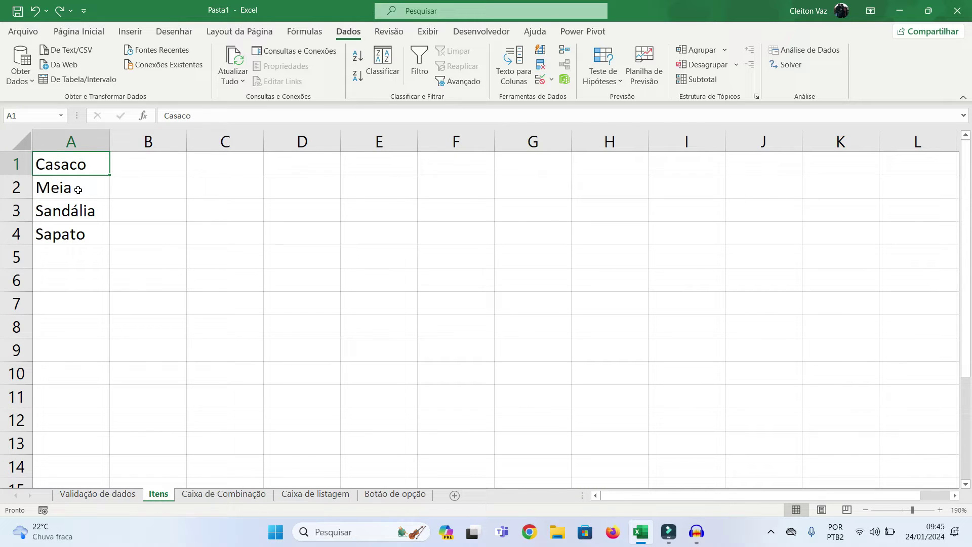
Choose Sandália from the dropdown in A1 of Validação de dados, and return to the Itens sheet.
click(91, 495)
click(104, 165)
click(37, 211)
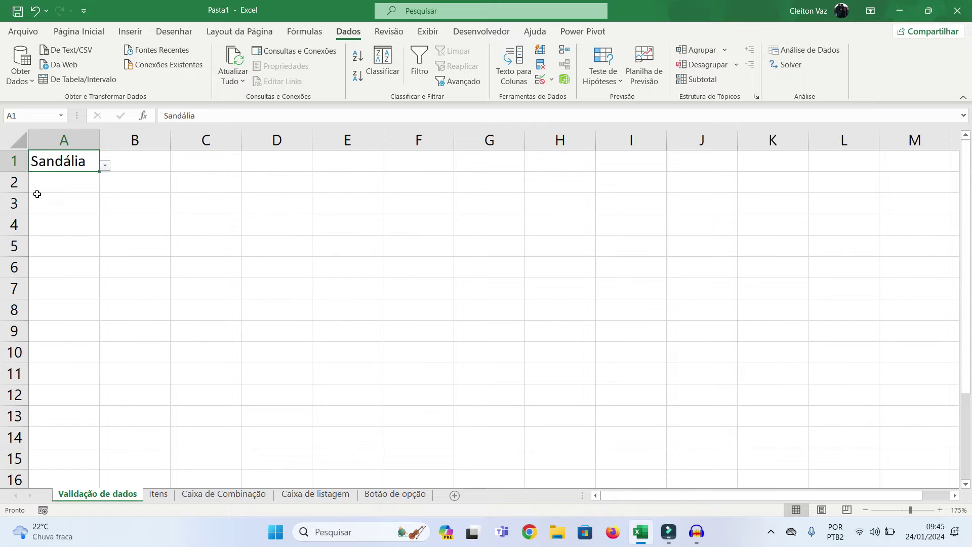
click(158, 495)
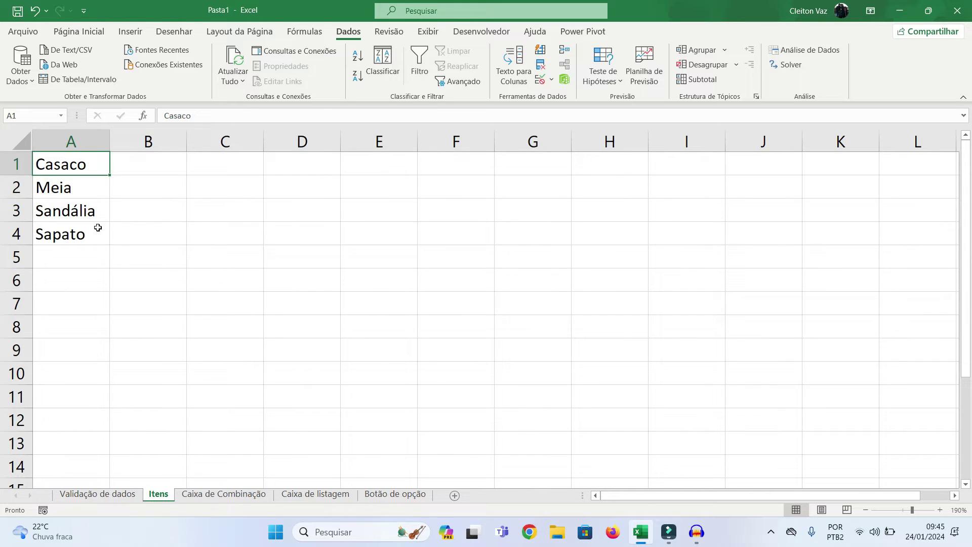
click(97, 495)
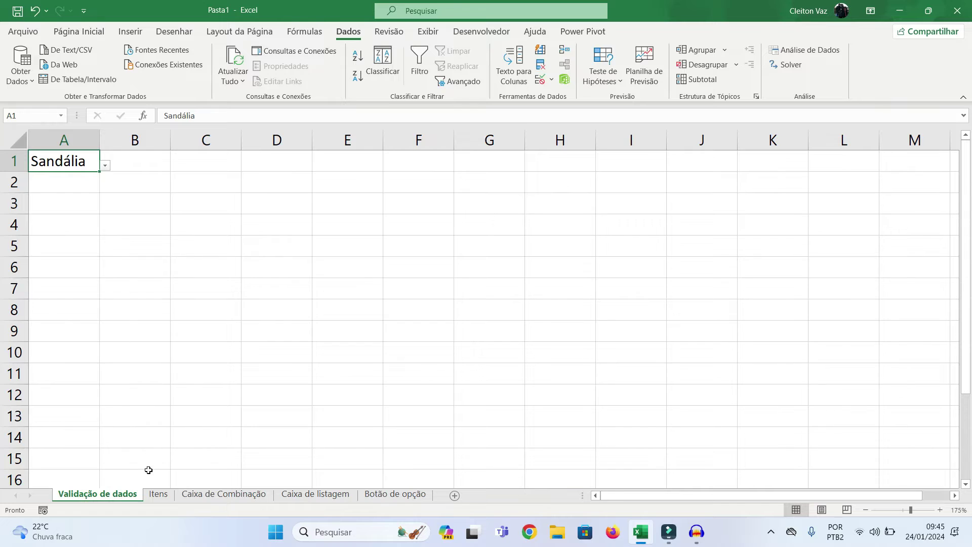
click(158, 495)
drag(78, 168, 68, 242)
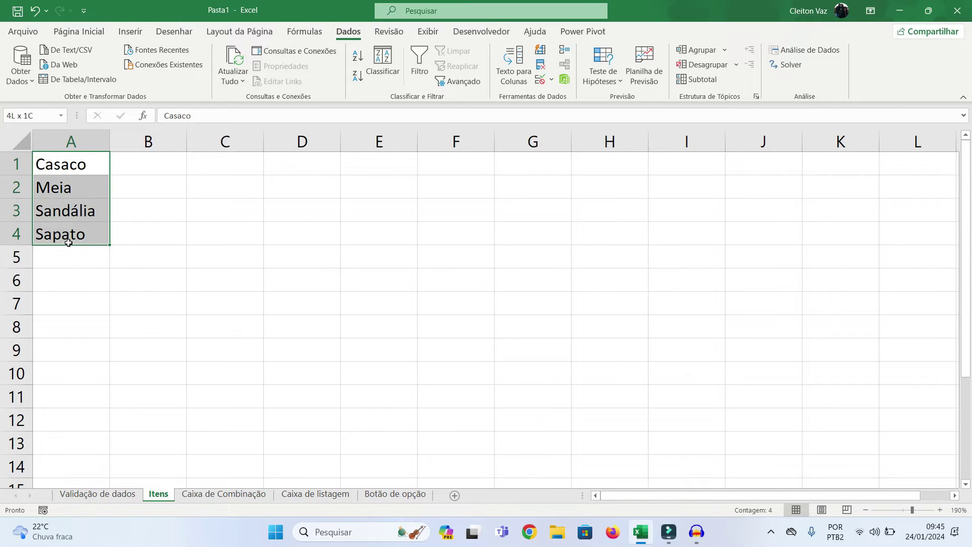
Extend the data validation list source of A1 in Validação de dados to cells A1:A10 of the Itens sheet.
click(107, 495)
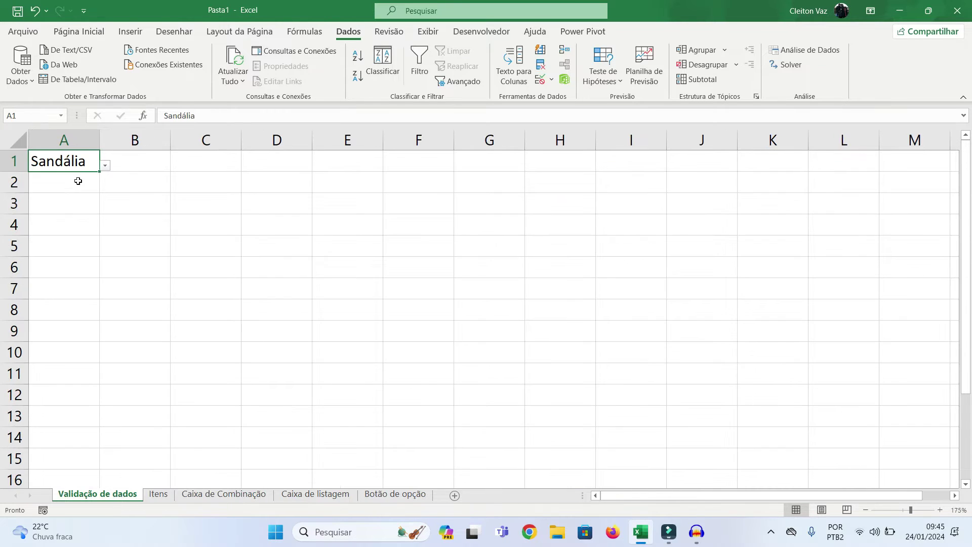
click(553, 80)
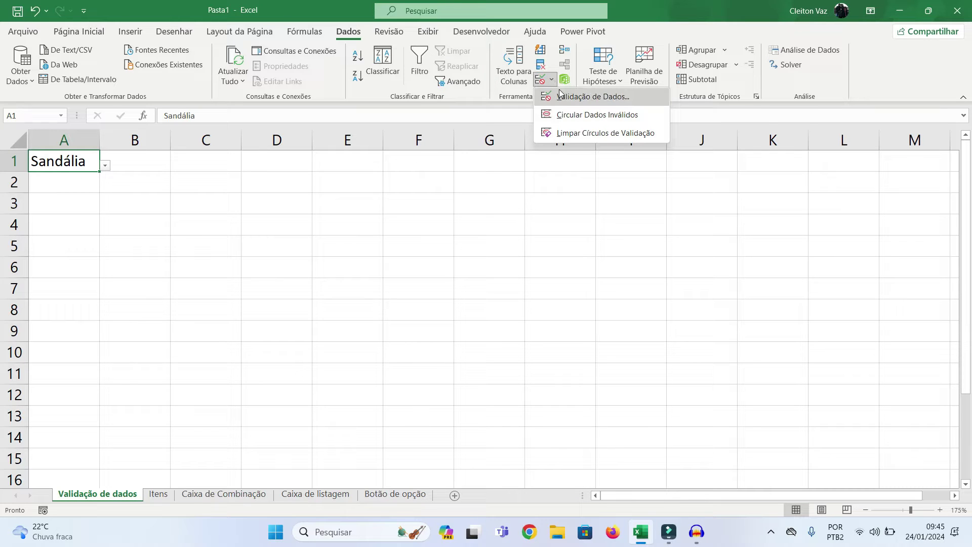
click(565, 104)
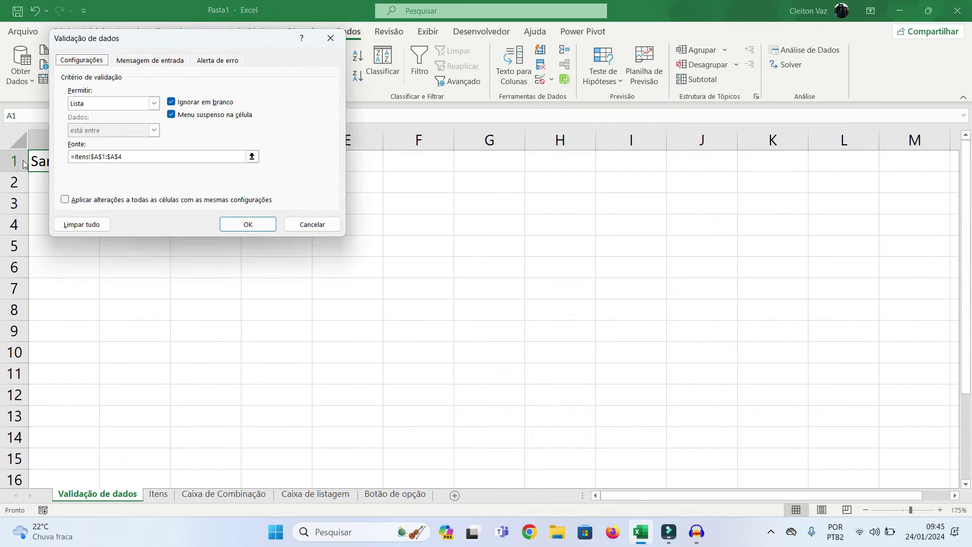
click(252, 156)
click(161, 497)
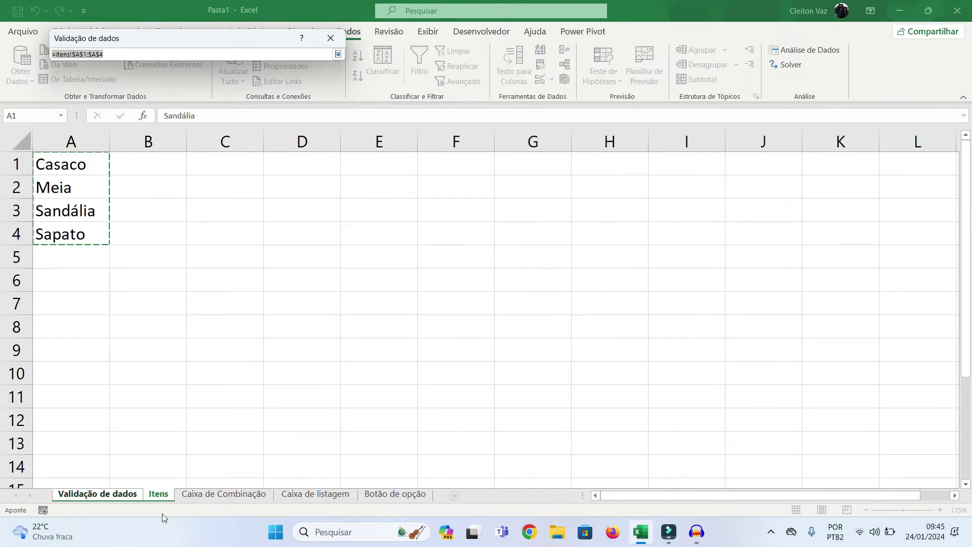
drag(63, 167, 66, 376)
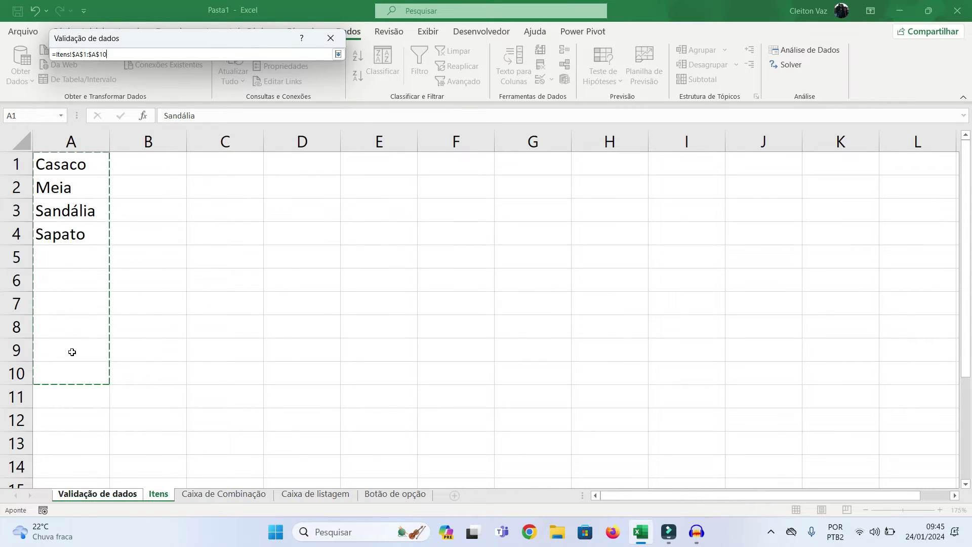
key(Return)
click(243, 223)
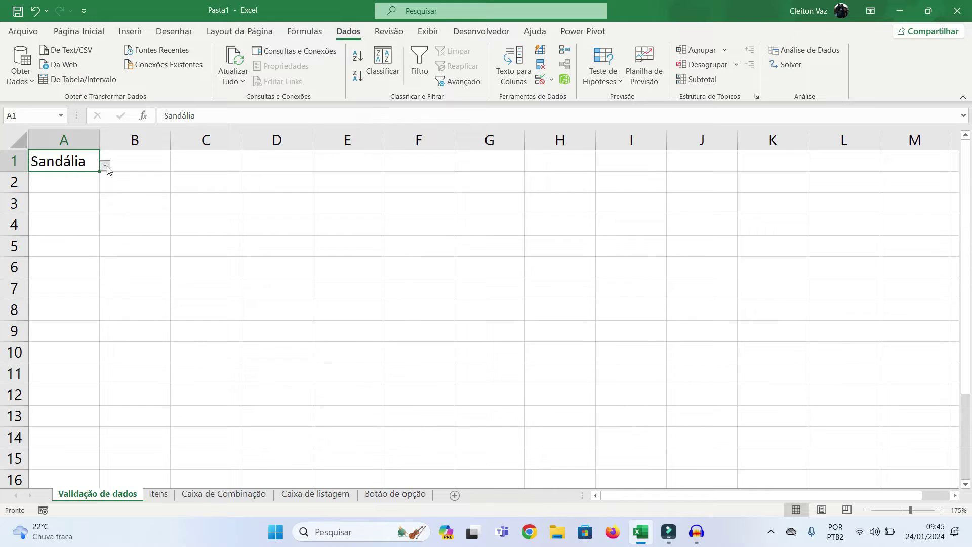
Add Bolsa as a new item in cell A5 of the Itens sheet.
click(106, 165)
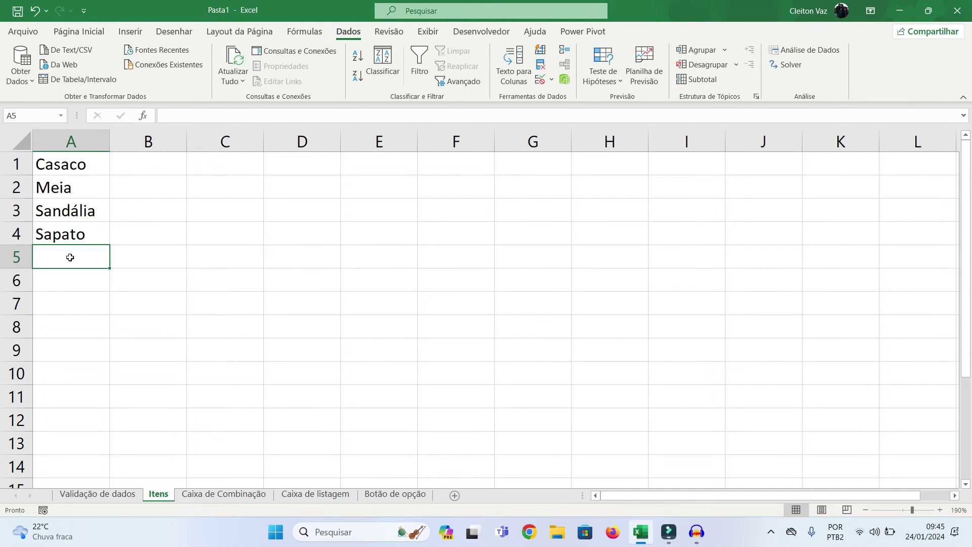
text(Bolsa)
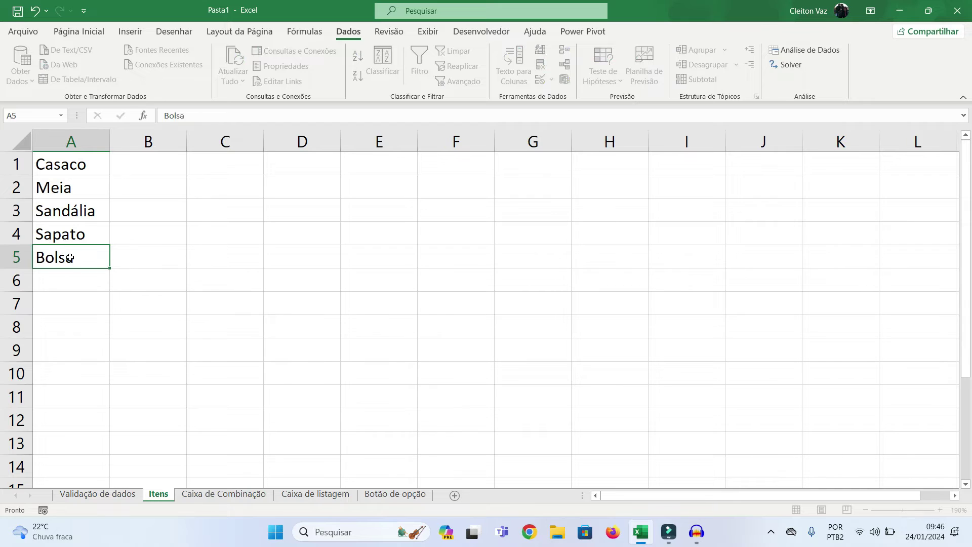
key(Return)
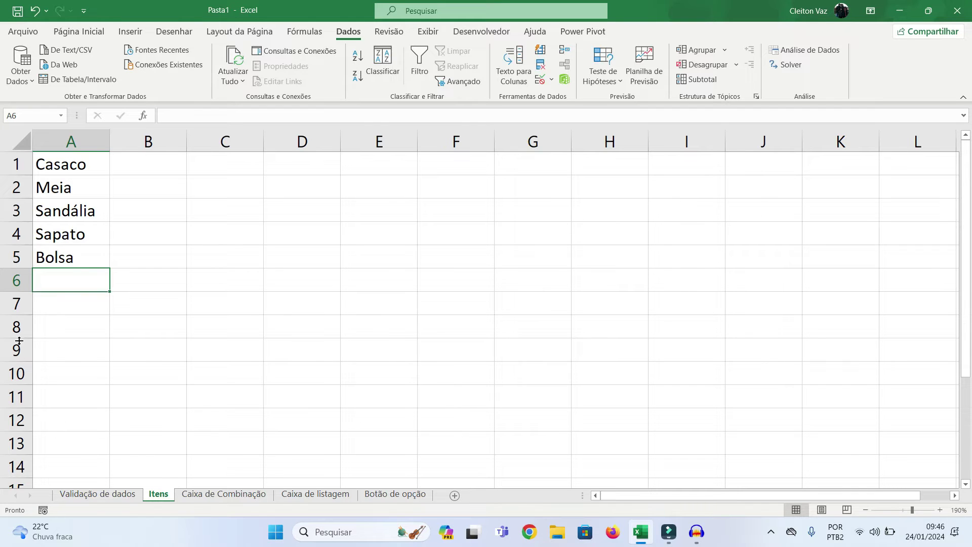
Return to Validação de dados and choose Casaco from the dropdown in A1.
click(108, 494)
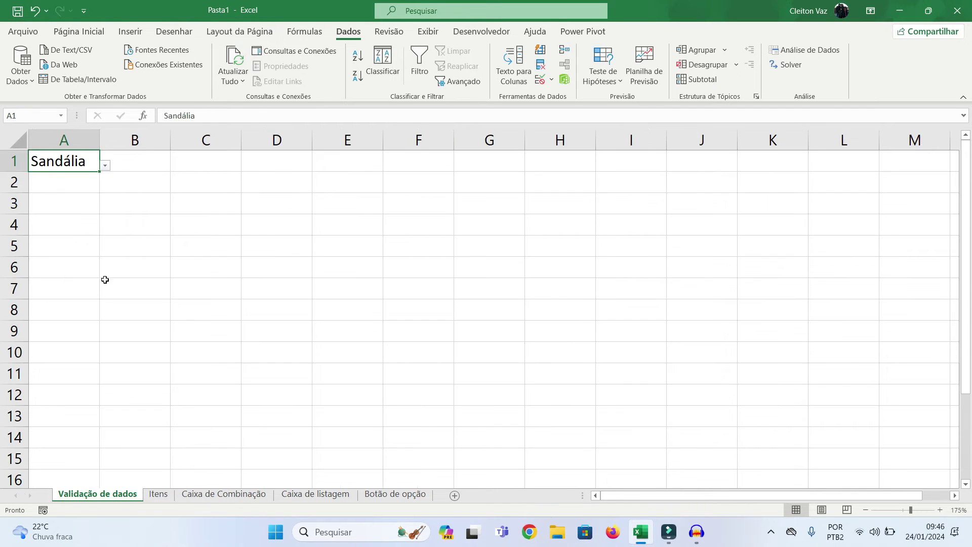
click(104, 167)
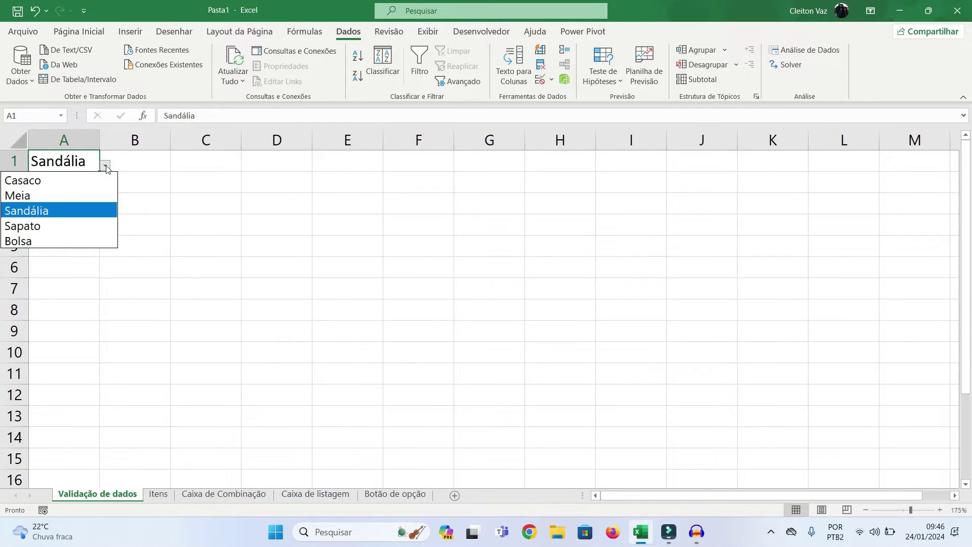
click(37, 180)
Choose Sapato from the dropdown in A2 of Validação de dados.
click(86, 225)
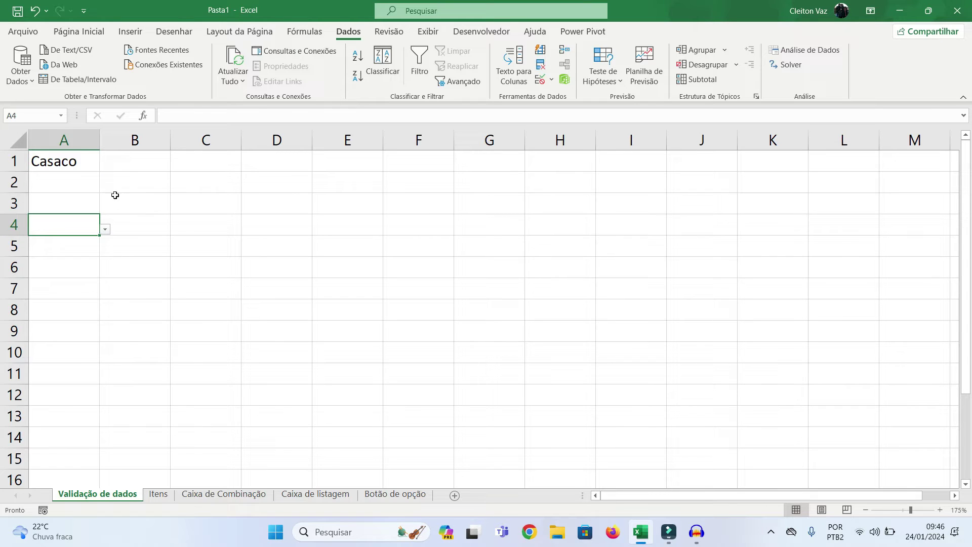
click(79, 164)
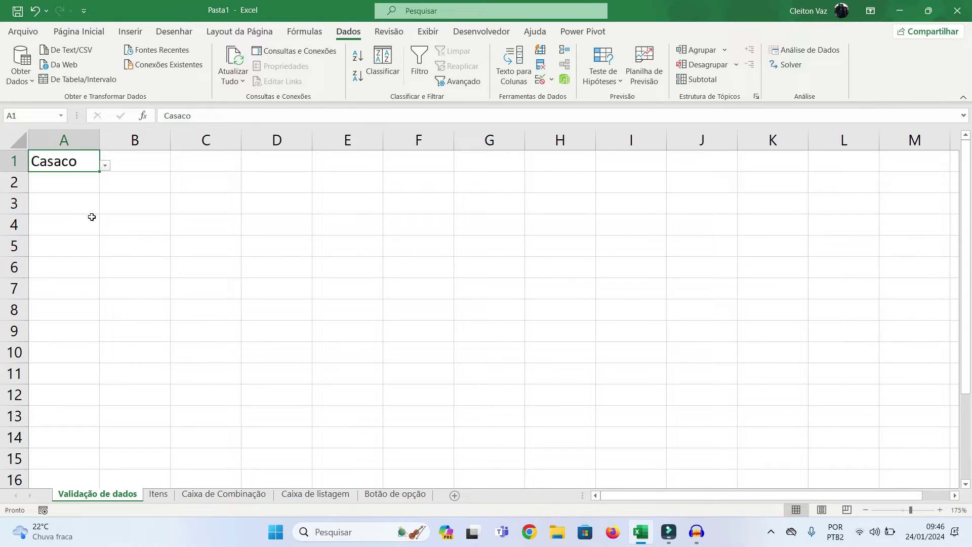
click(75, 178)
click(104, 187)
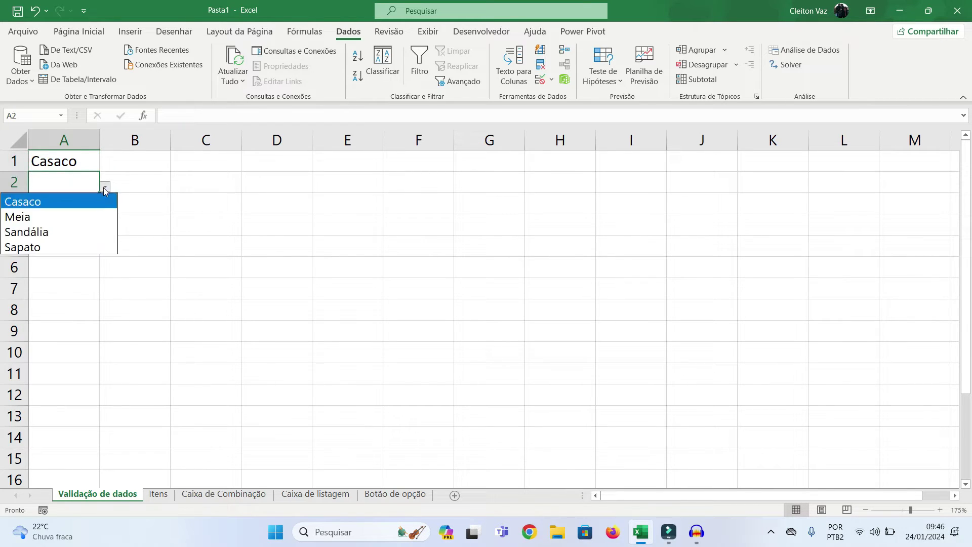
click(83, 246)
click(122, 358)
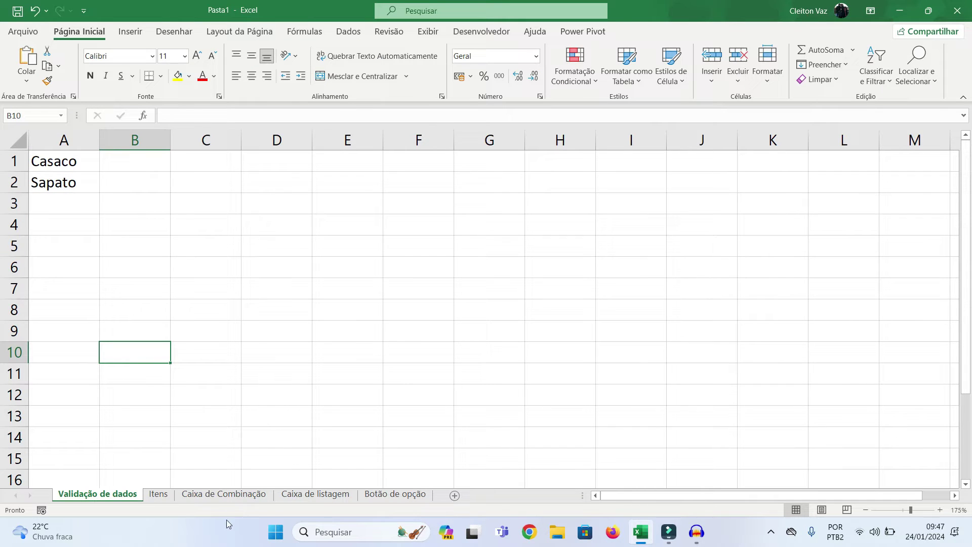
Go to cell A1 of the Caixa de Combinação sheet and show the developer commands.
click(215, 497)
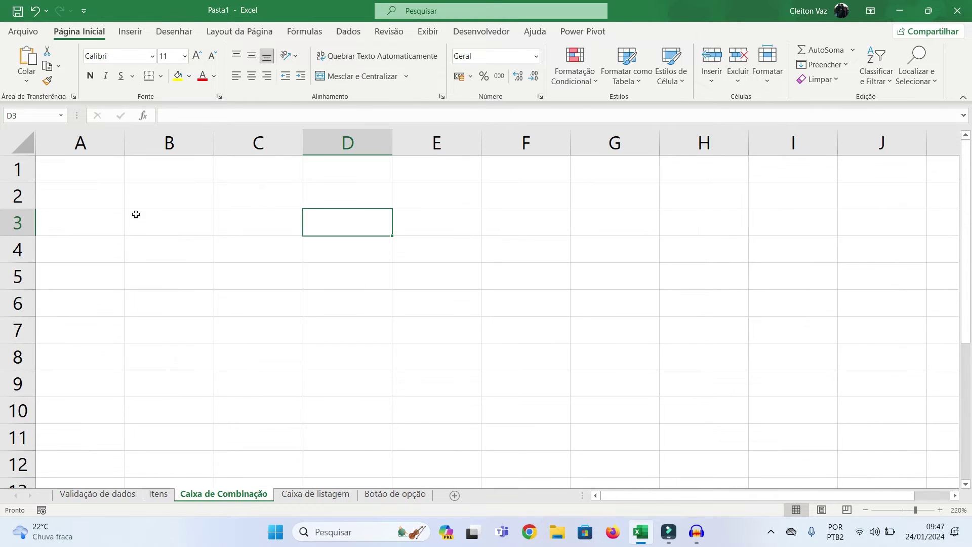
click(102, 180)
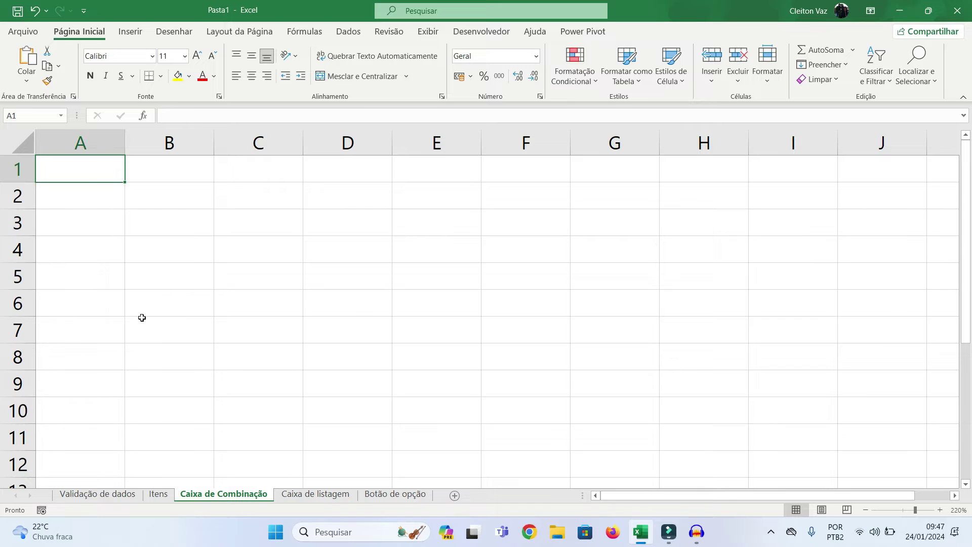
click(475, 34)
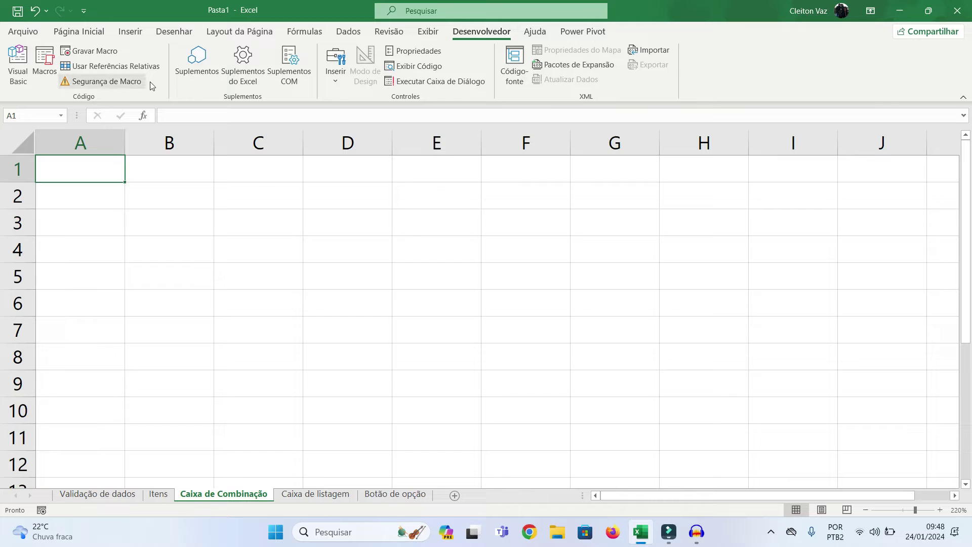
Examine which Excel add-ins are enabled through the program options, and accept the list without changing it.
click(23, 32)
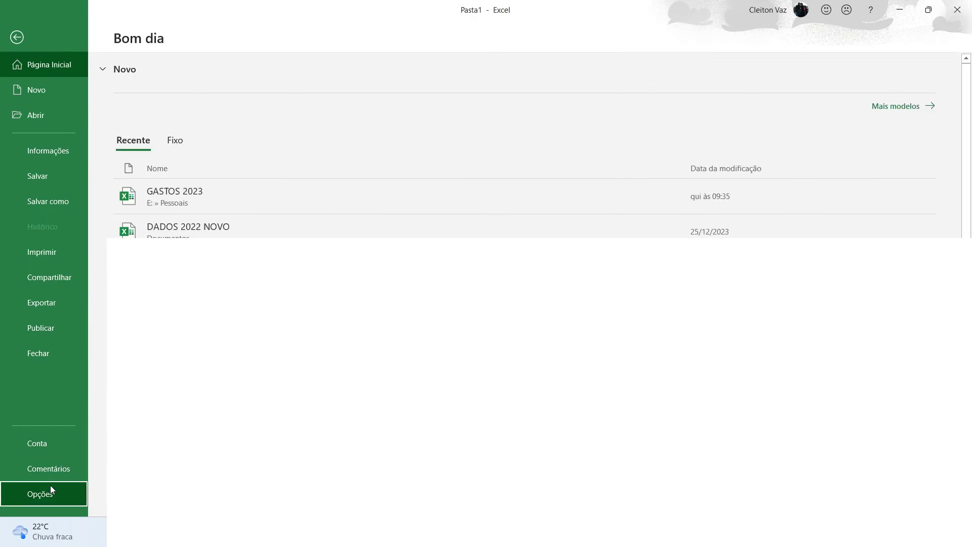
click(50, 489)
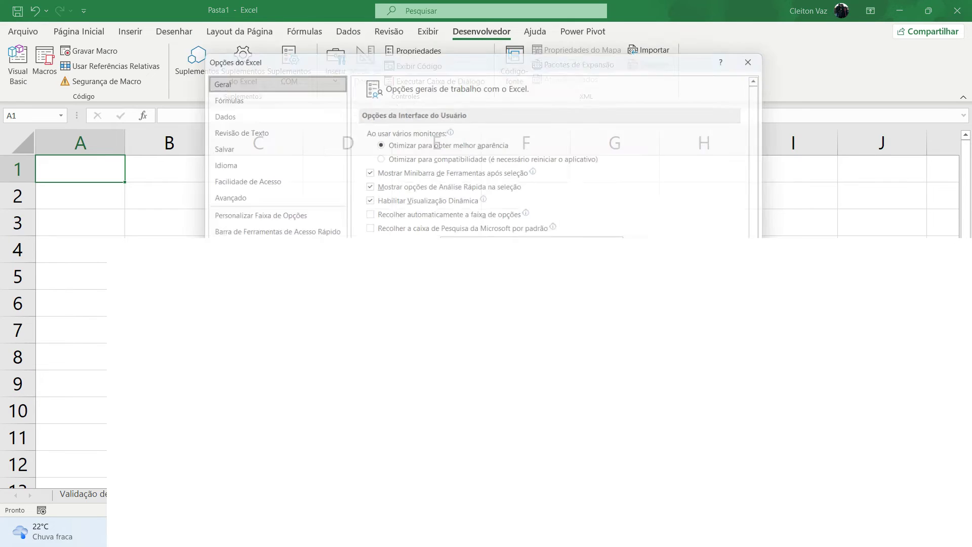
click(241, 249)
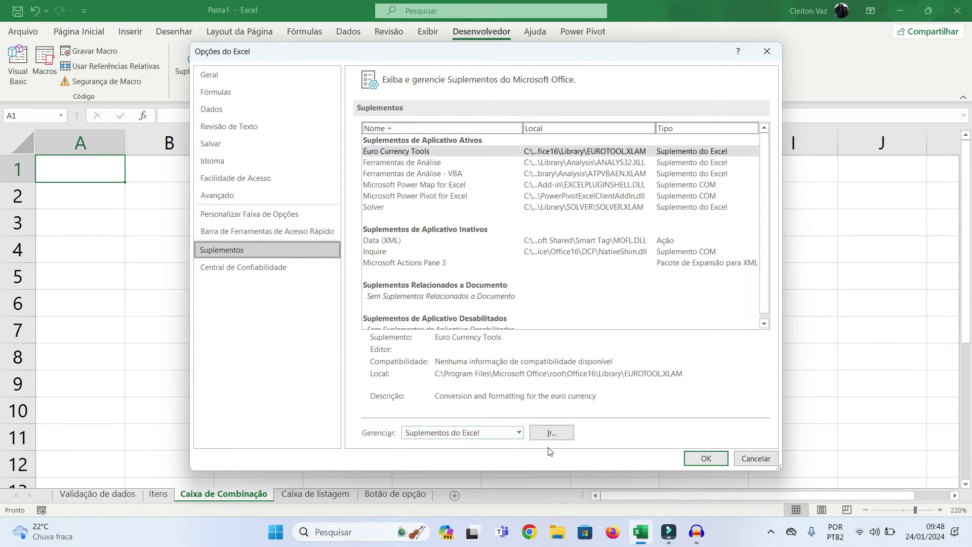
click(547, 433)
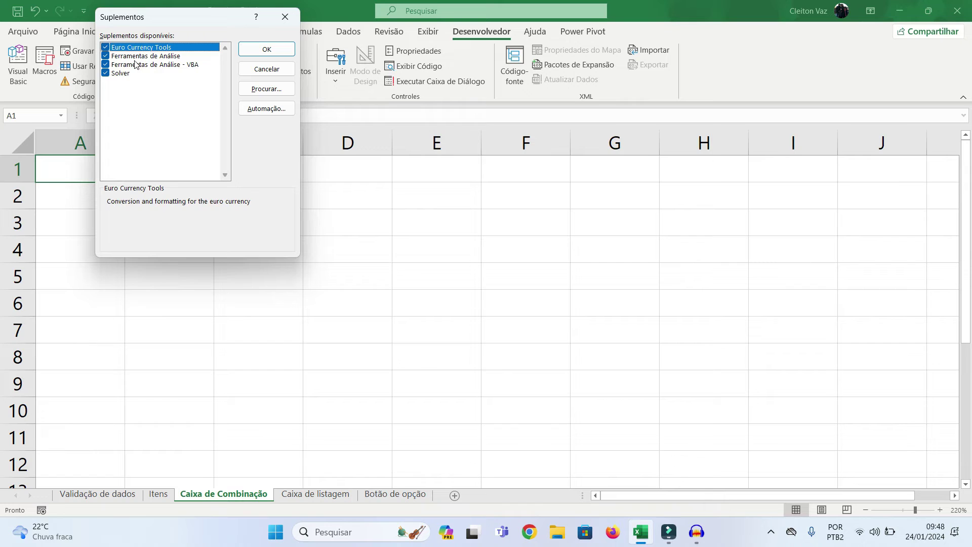
click(269, 53)
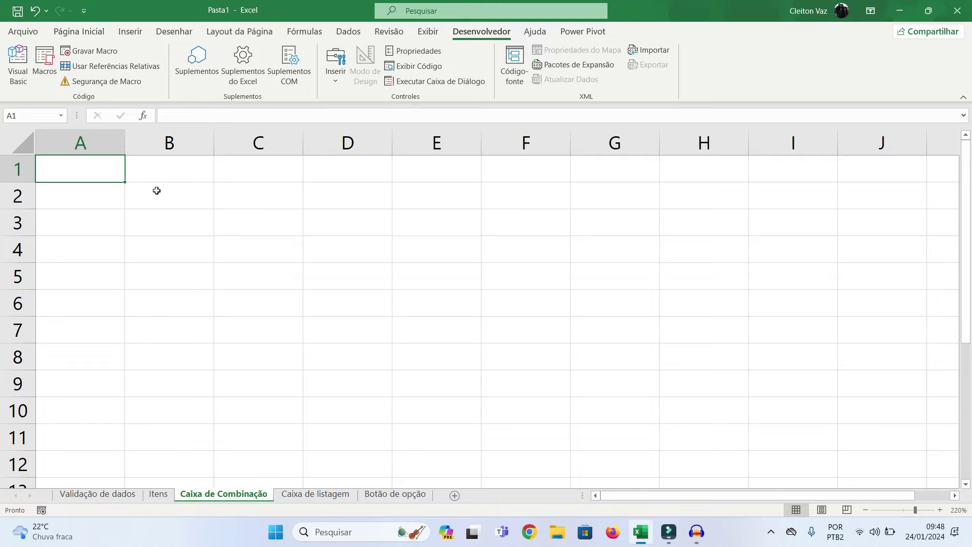
Insert a combo box form control covering about A1:B2 on the Caixa de Combinação sheet, and try opening its list.
click(336, 83)
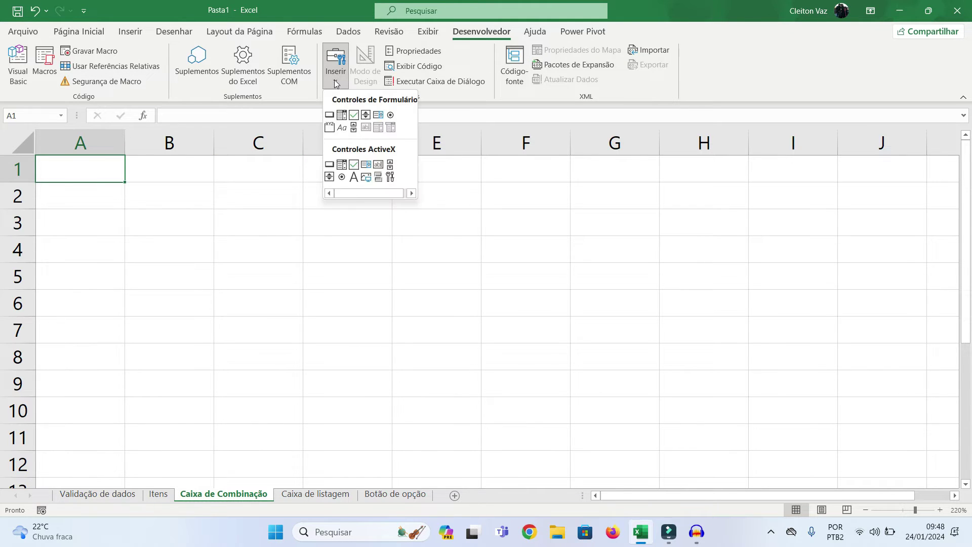
click(342, 116)
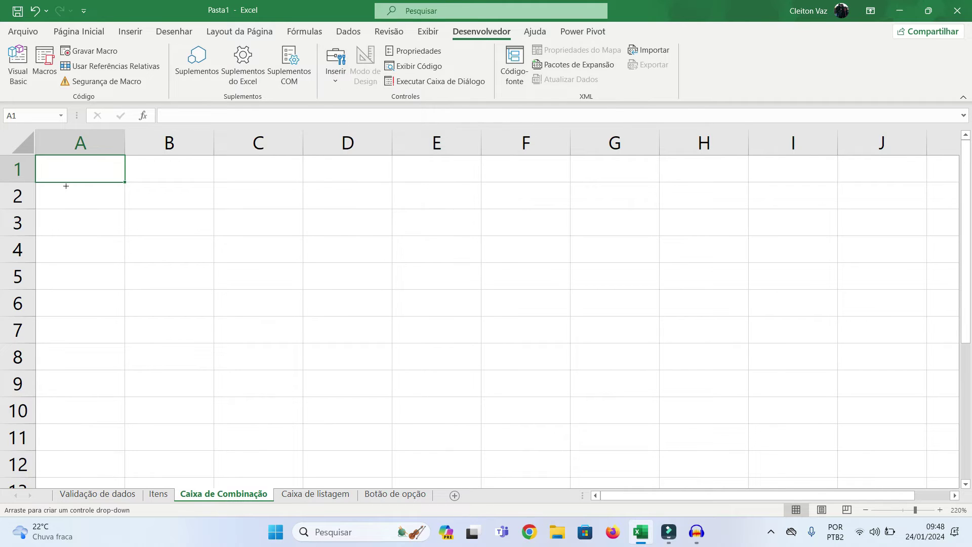
drag(44, 160, 214, 207)
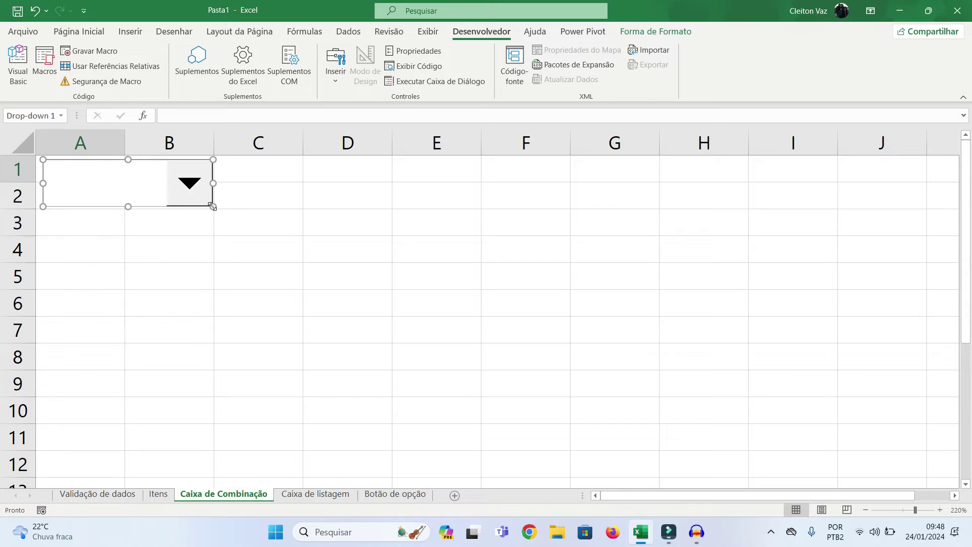
click(128, 239)
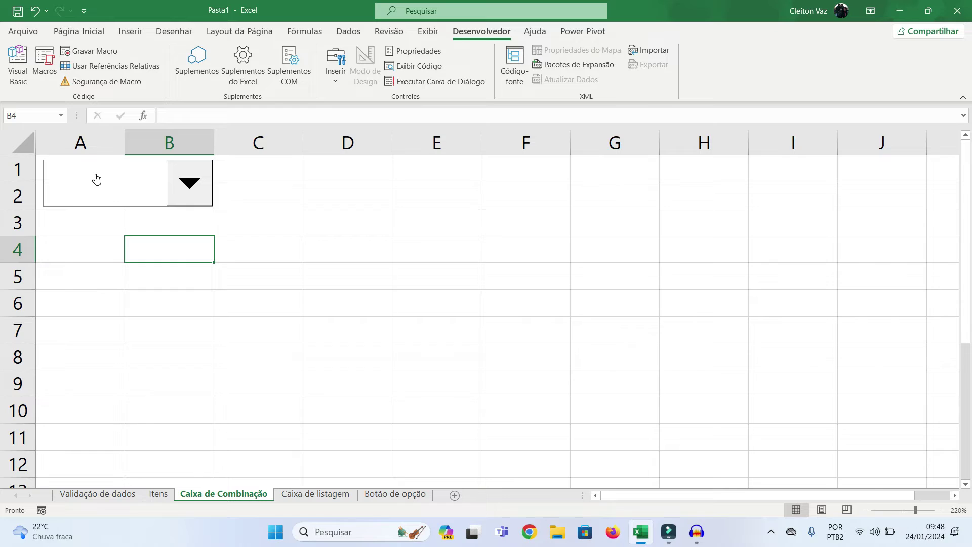
click(186, 186)
click(187, 186)
Set the combo box control's input range to Itens!$B$1:$B$5.
right_click(114, 184)
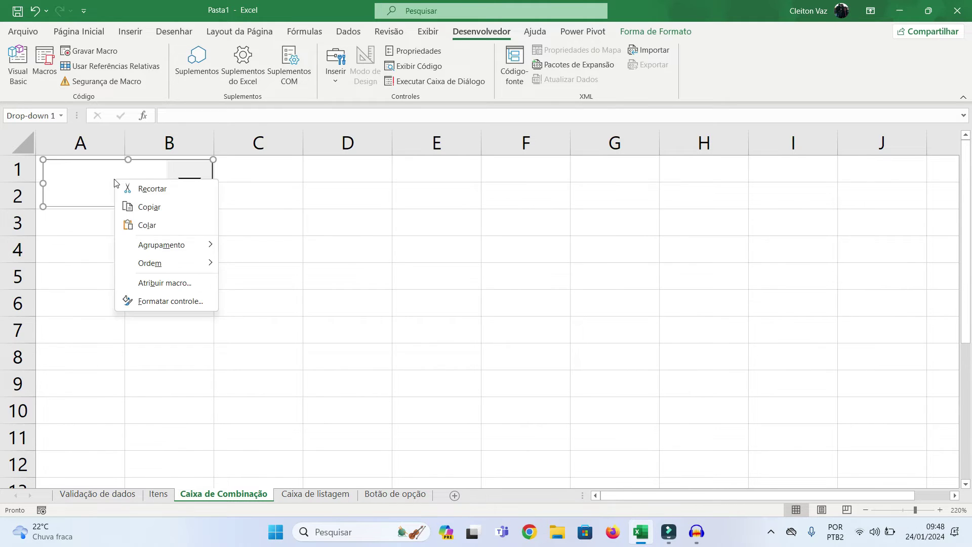
click(162, 302)
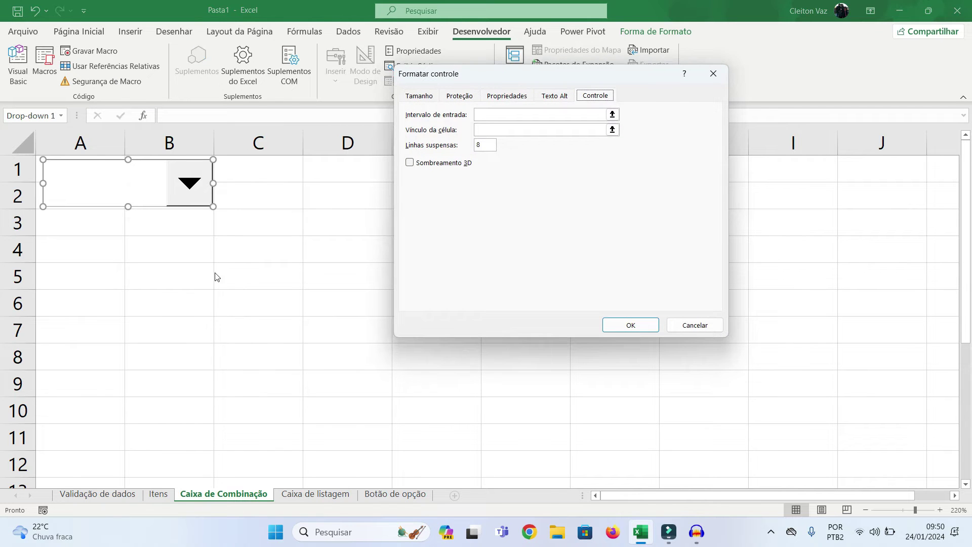
click(612, 114)
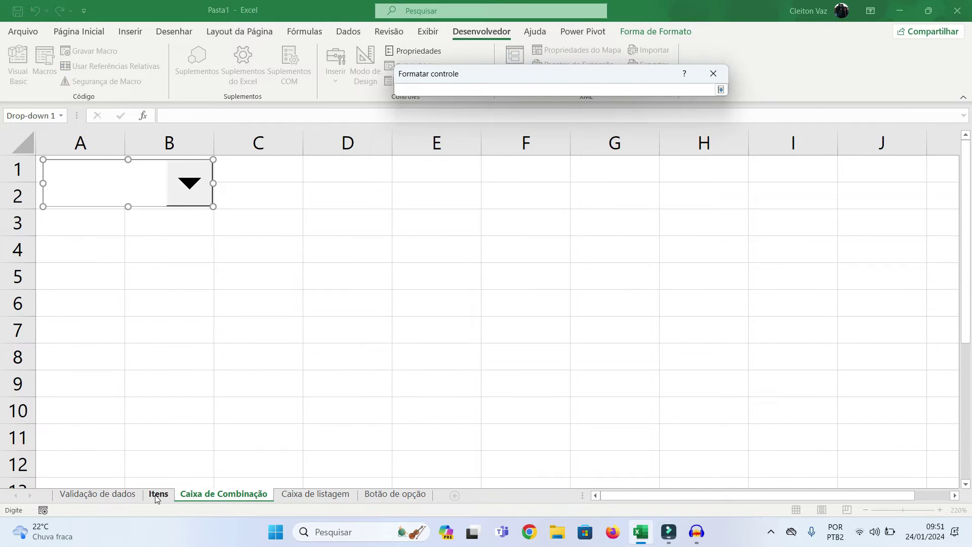
click(158, 495)
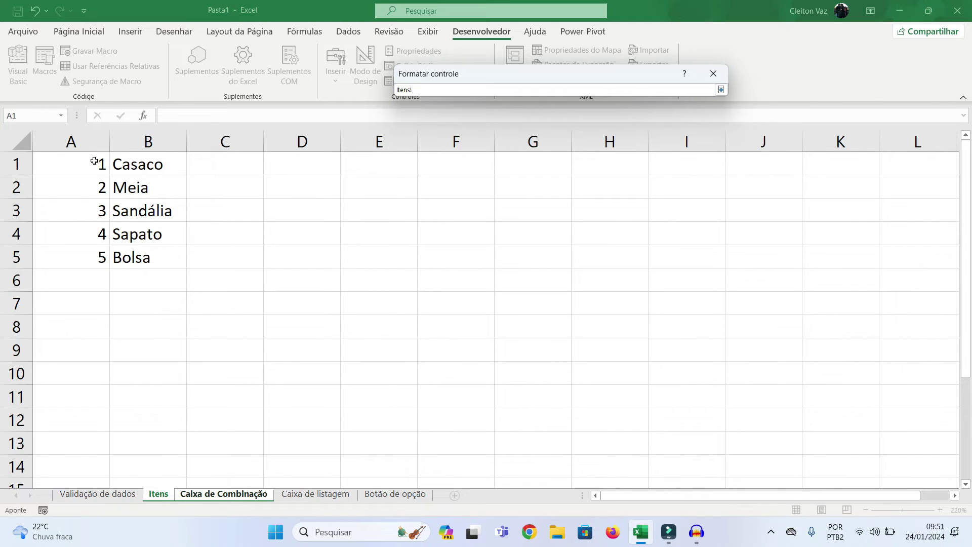
click(151, 164)
click(162, 239)
click(157, 165)
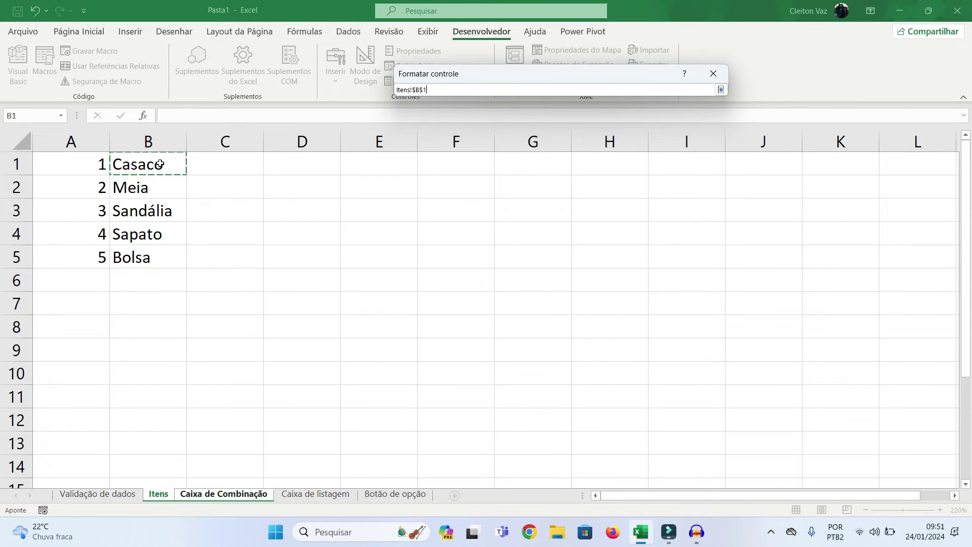
drag(163, 165, 167, 258)
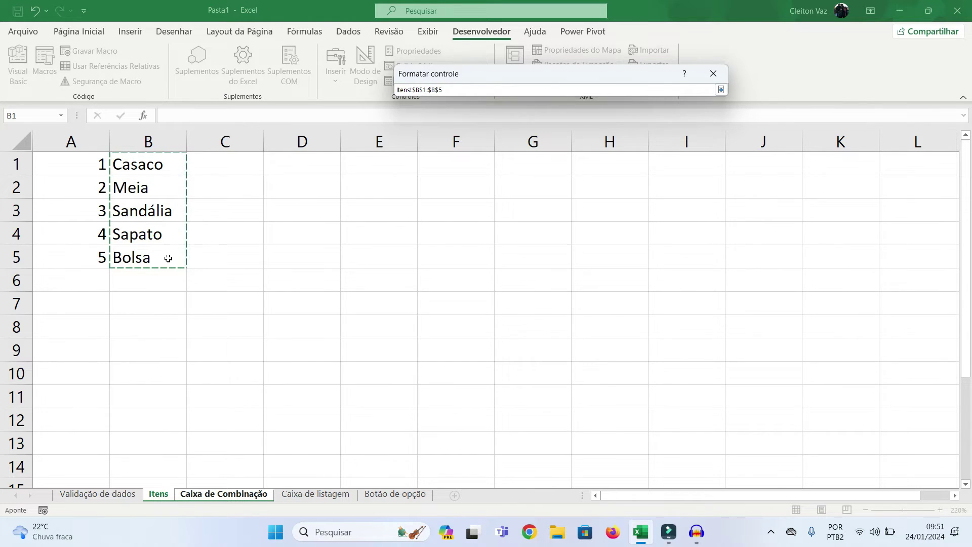
key(Return)
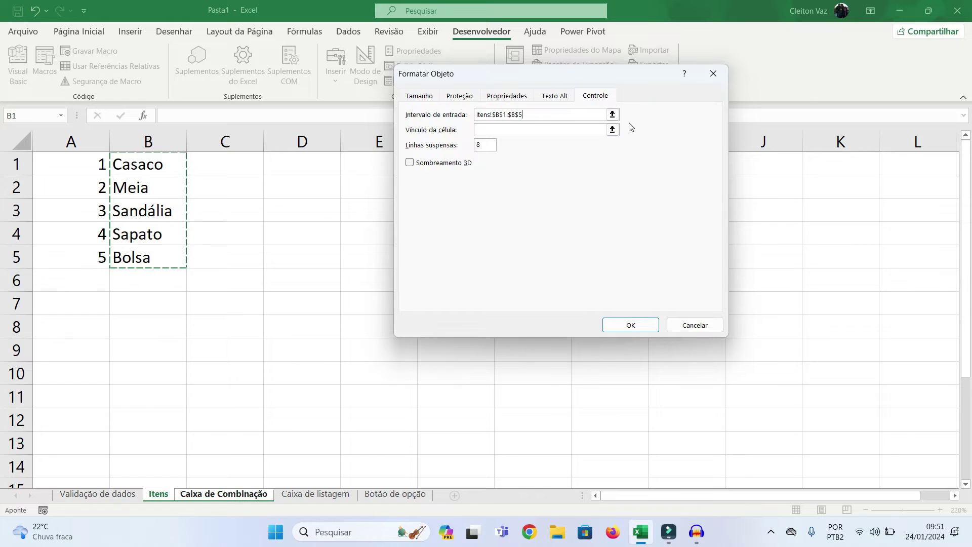
Link the combo box to cell $D$1 of Caixa de Combinação and apply the control settings.
click(613, 130)
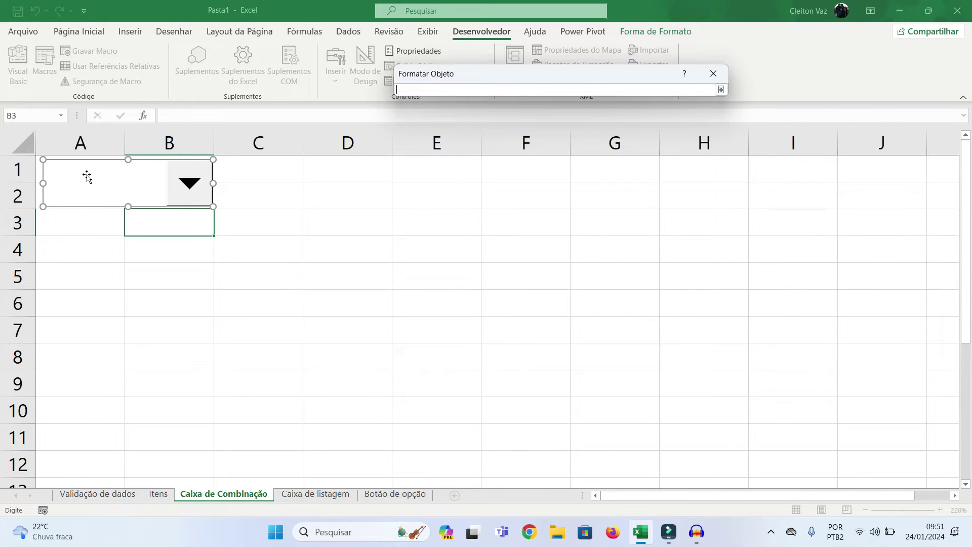
click(340, 174)
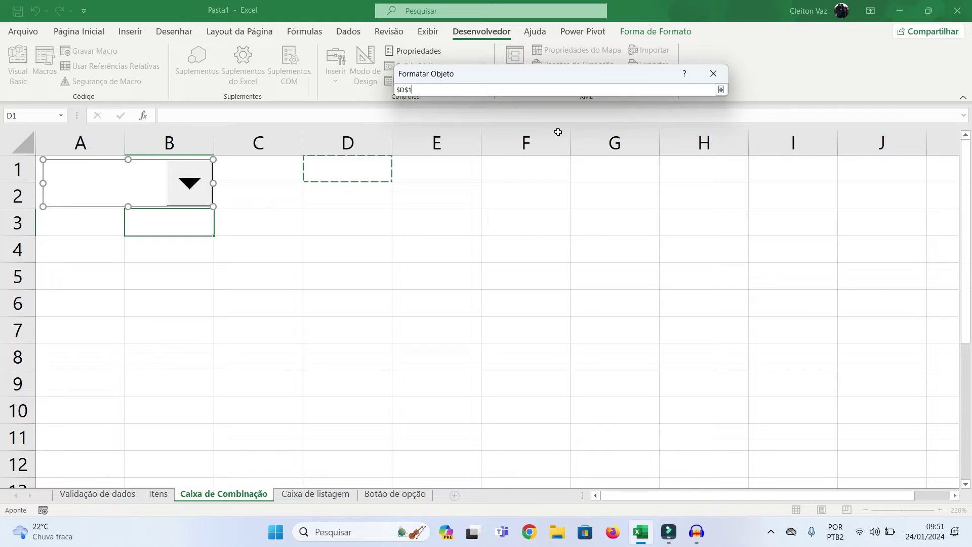
key(Return)
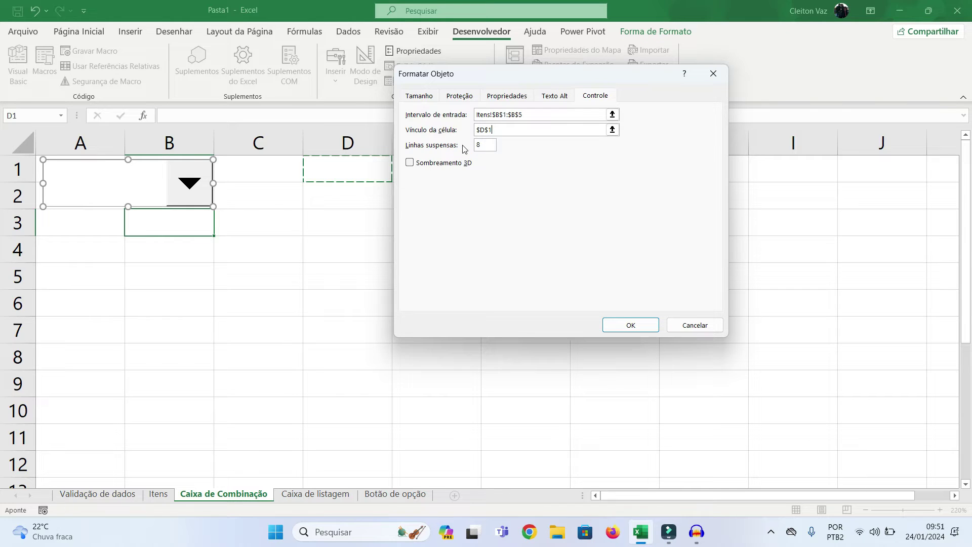
click(632, 325)
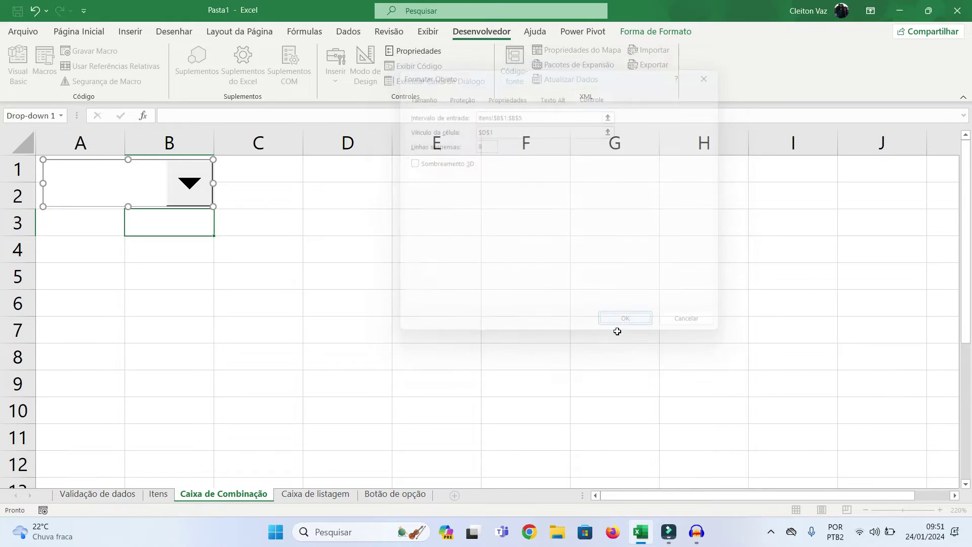
Deselect the combo box and choose Sandália from its list.
click(98, 252)
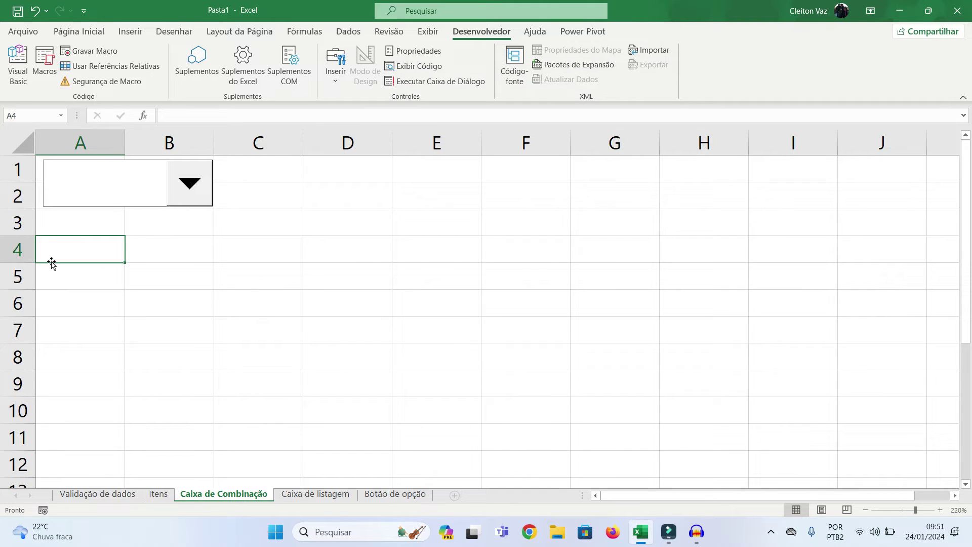
click(71, 225)
click(192, 185)
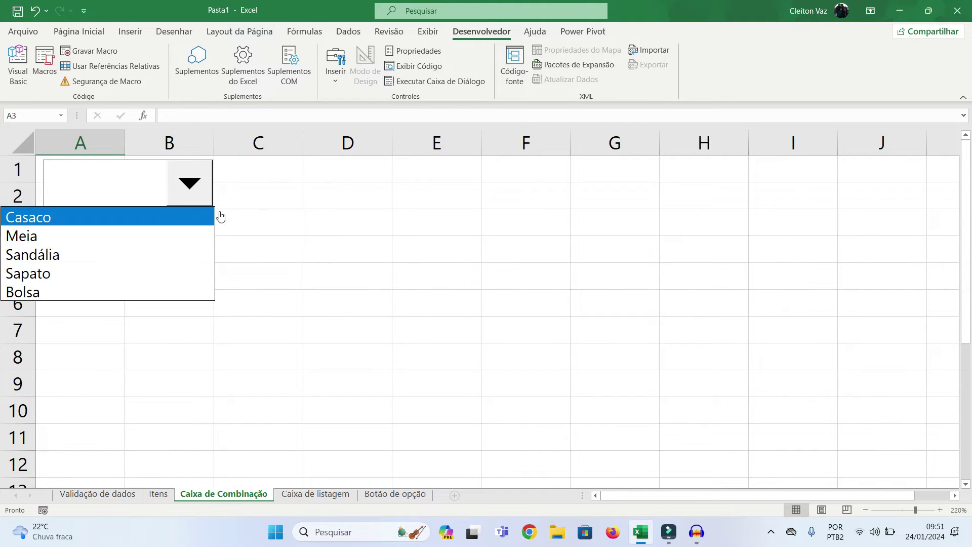
click(100, 256)
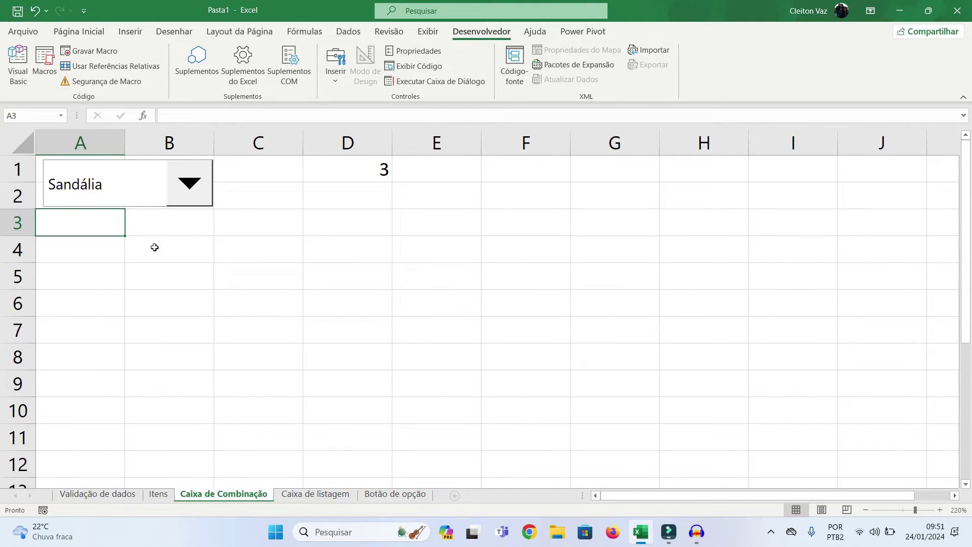
Examine the item list on the Itens sheet, matching Sandália in B3 with its number in column A.
click(158, 494)
drag(124, 166, 119, 276)
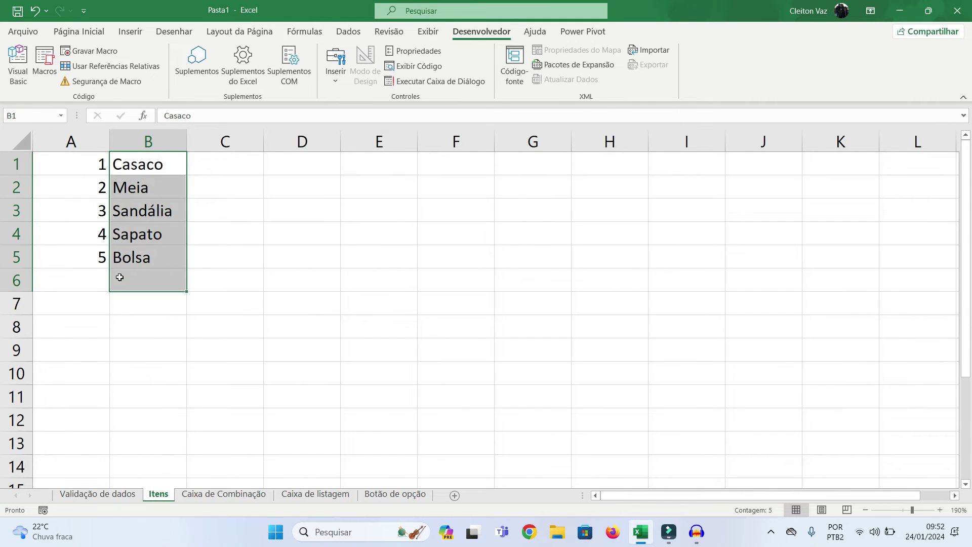
click(89, 213)
drag(143, 164, 149, 259)
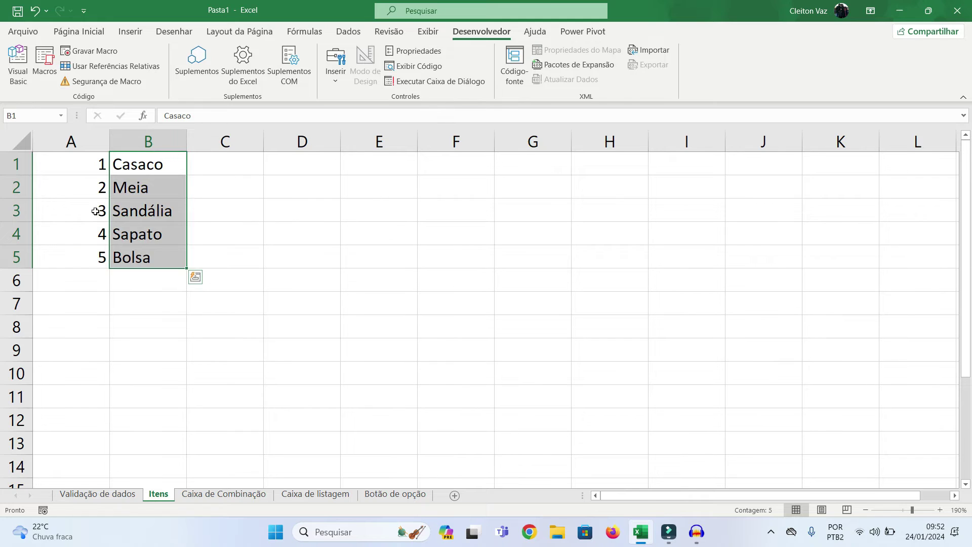
click(95, 211)
click(135, 208)
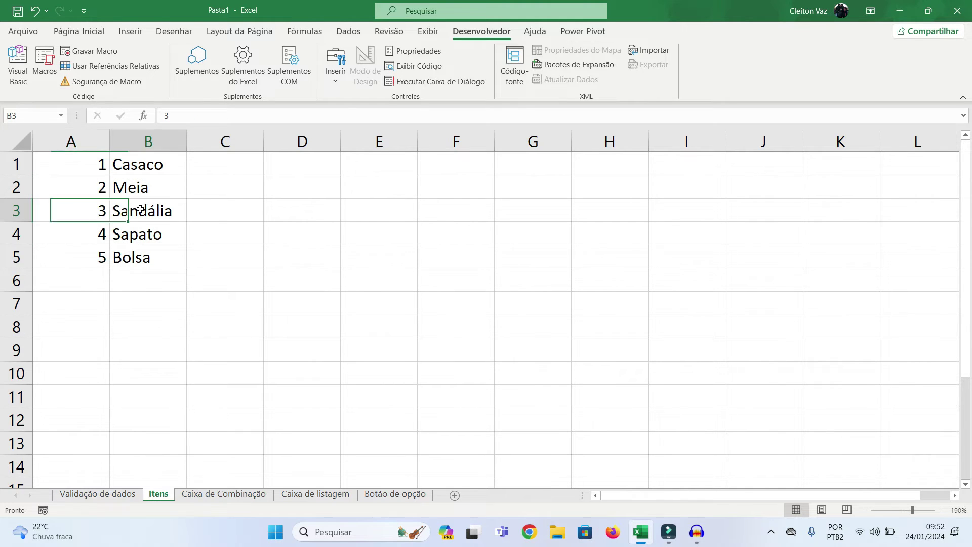
click(99, 210)
click(144, 215)
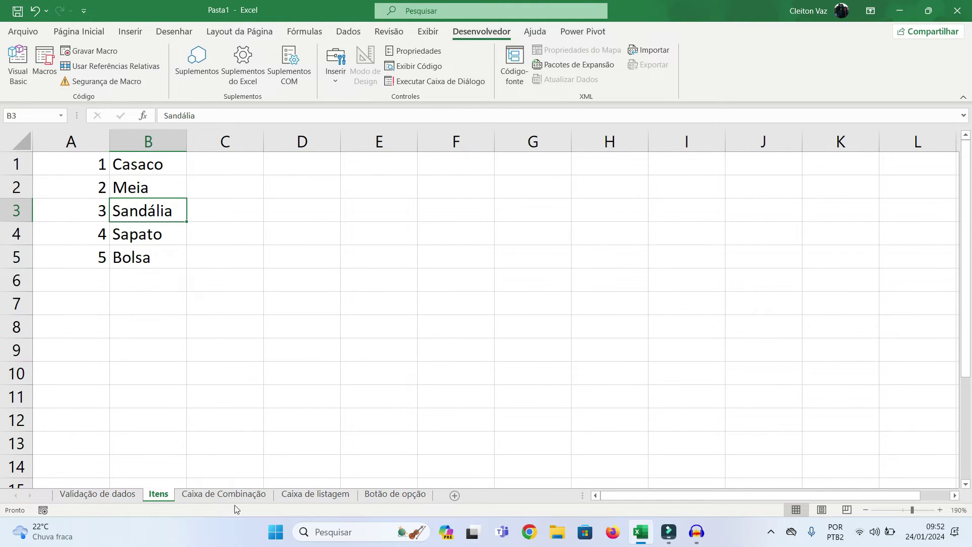
Enter =PROCV(D1;Itens!A1:B5;2;0) in cell E1 of Caixa de Combinação.
click(221, 494)
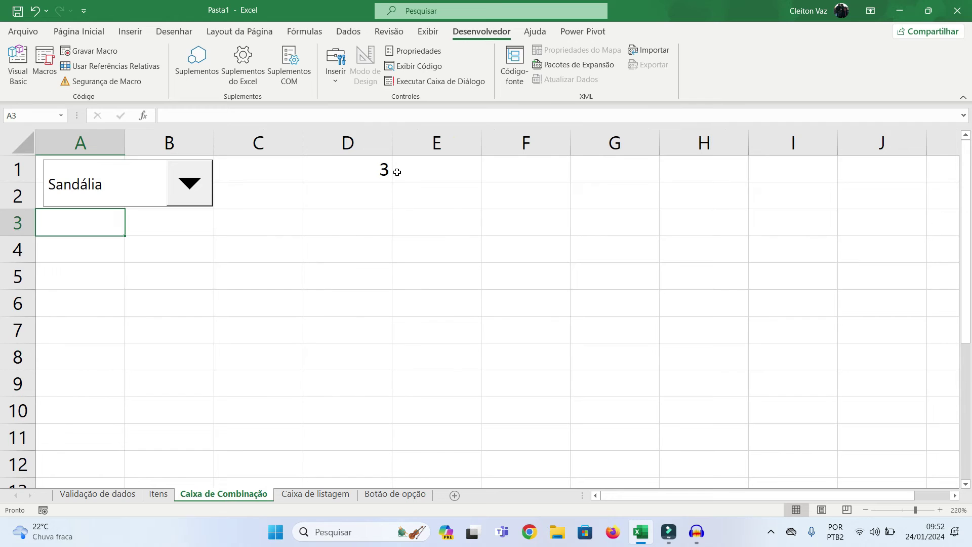
click(430, 169)
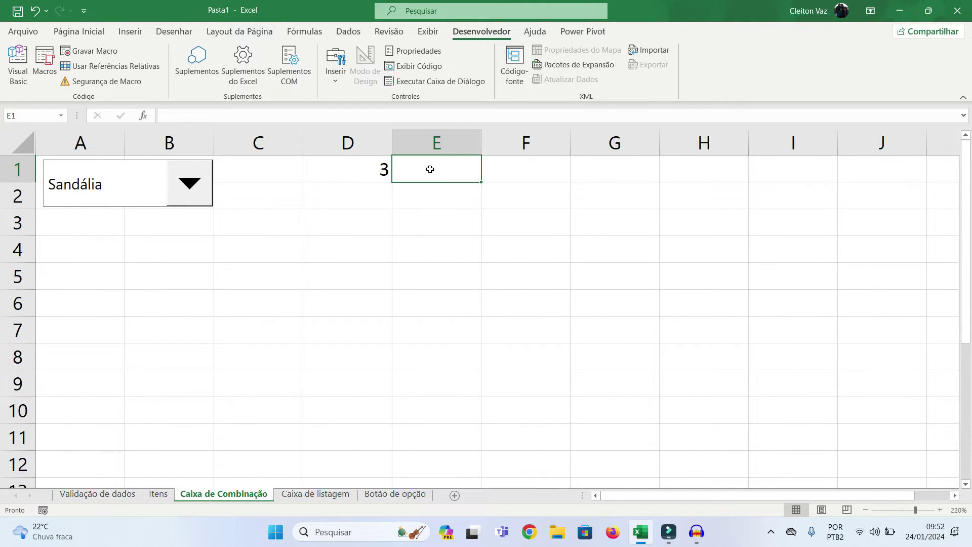
text(=procv)
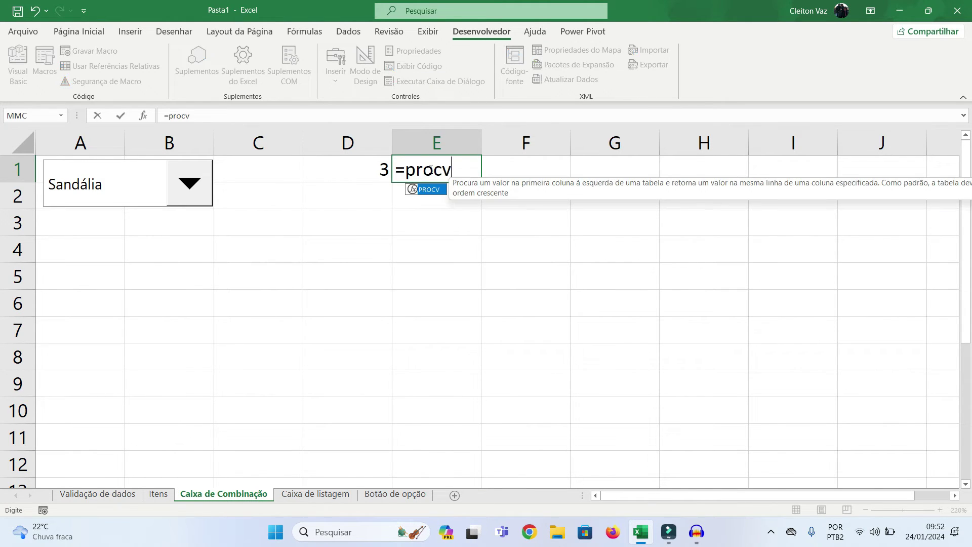
text(()
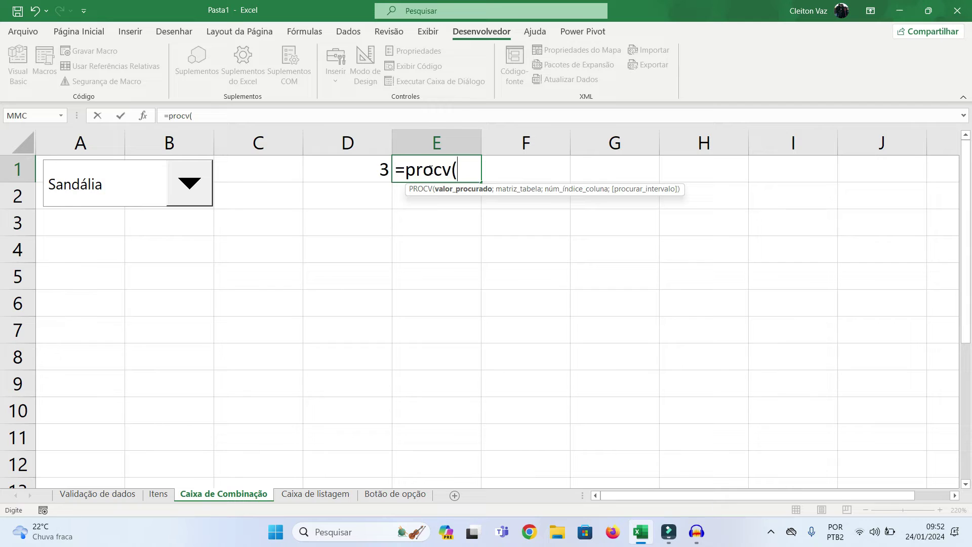
click(361, 166)
text(;)
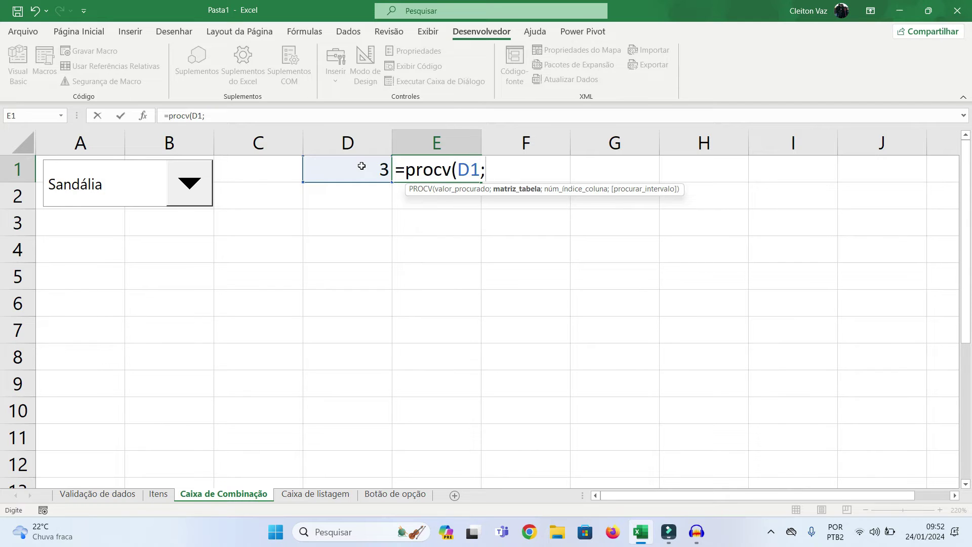
click(318, 494)
click(160, 495)
drag(76, 169, 152, 258)
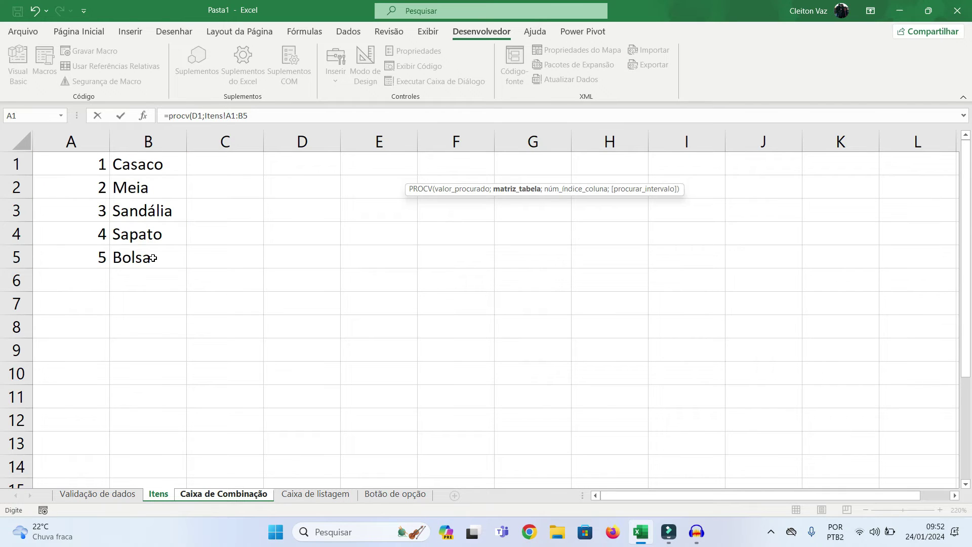
text(;2)
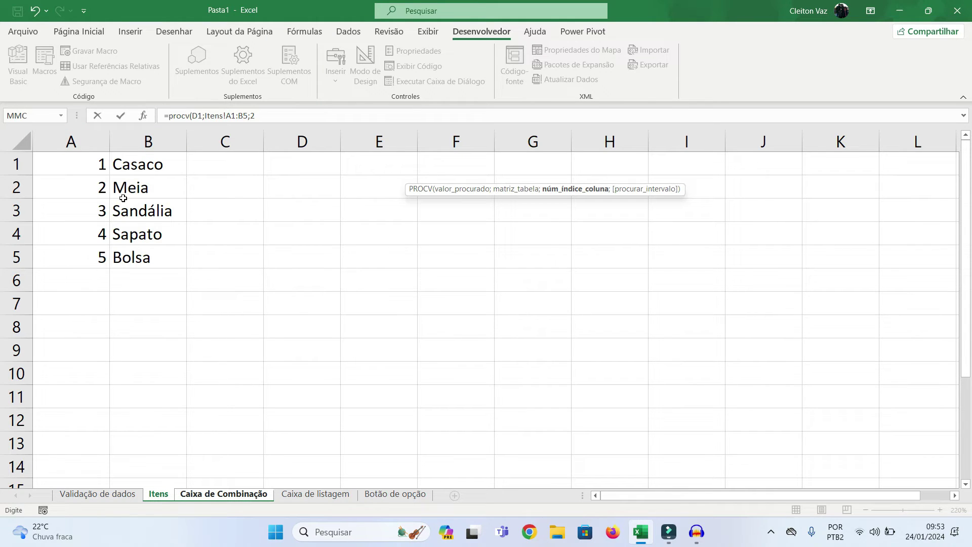
text(;0)
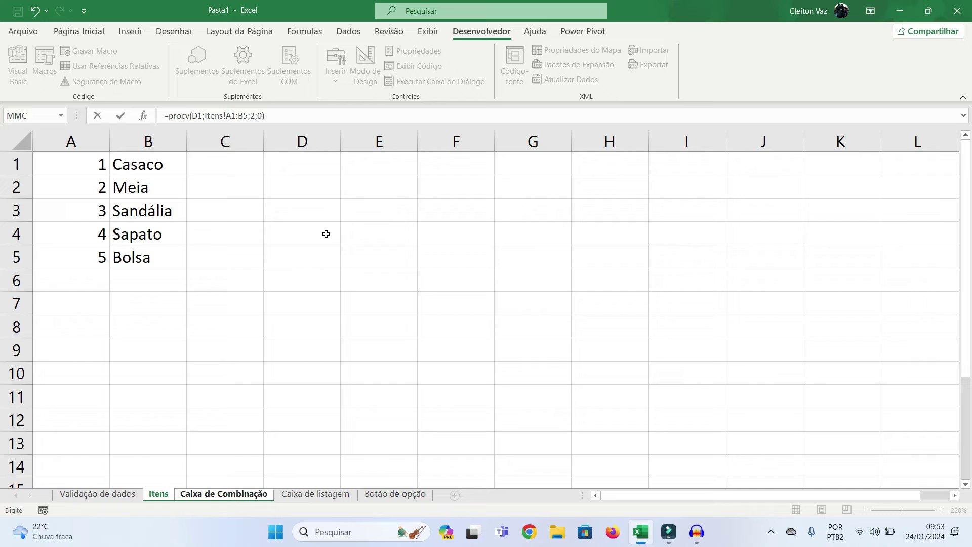
key(Return)
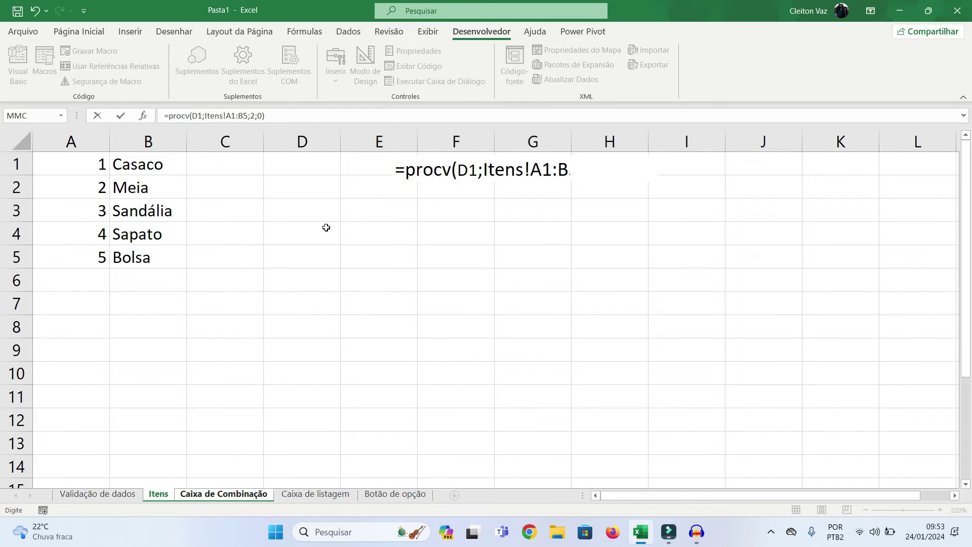
Choose Meia in the combo box and compare it with its number in row 2 of the Itens sheet.
click(354, 164)
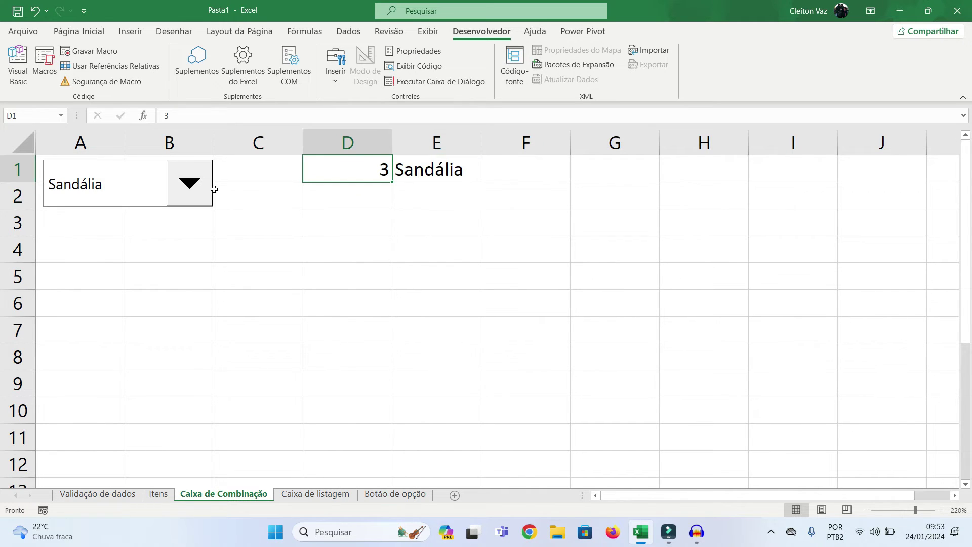
click(191, 186)
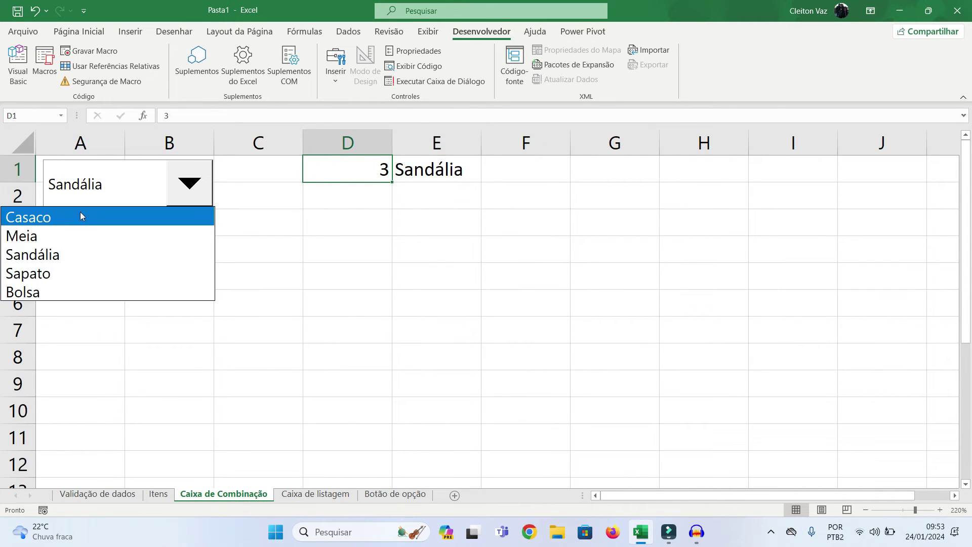
click(51, 232)
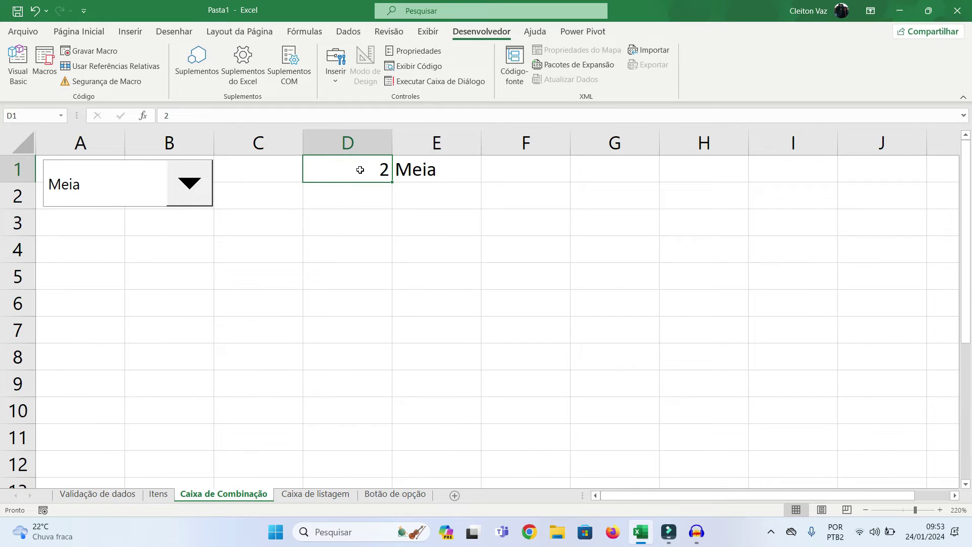
click(160, 494)
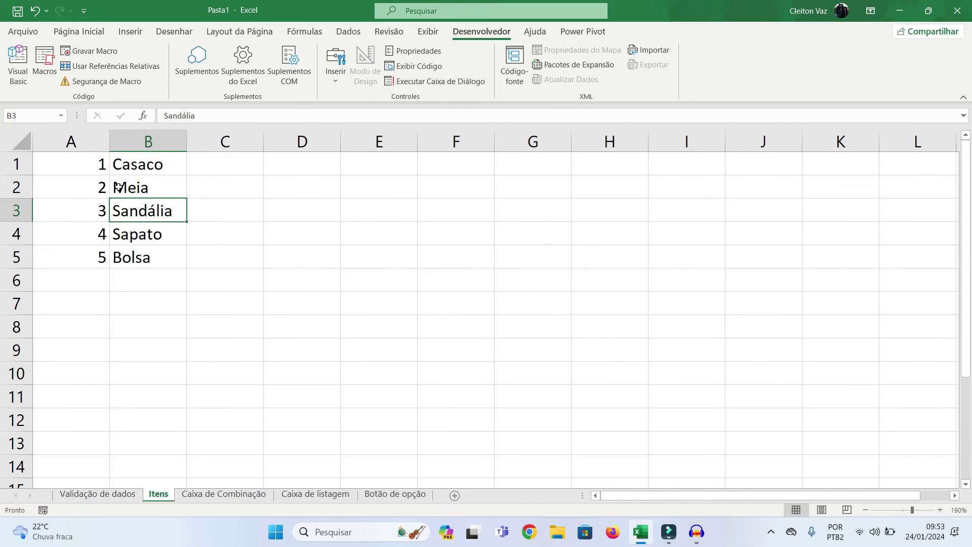
click(95, 187)
click(143, 189)
click(210, 485)
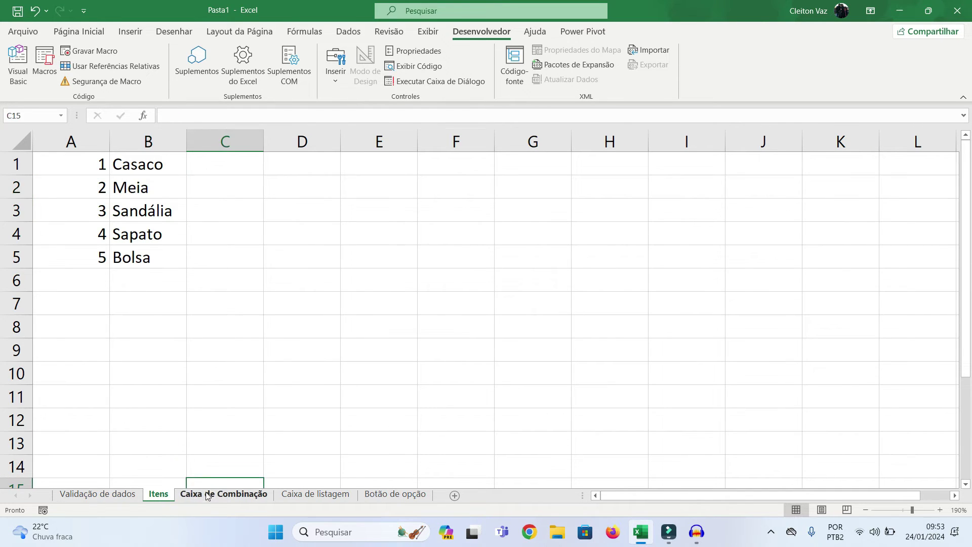
Test the lookup in E1 of Caixa de Combinação by choosing Sapato and finally Casaco in the combo box.
click(207, 496)
click(113, 180)
click(84, 278)
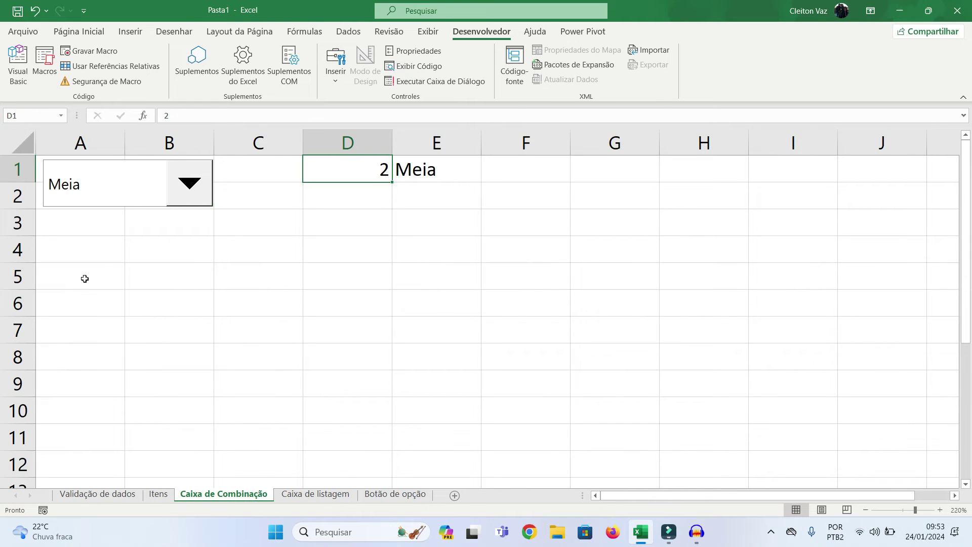
click(439, 172)
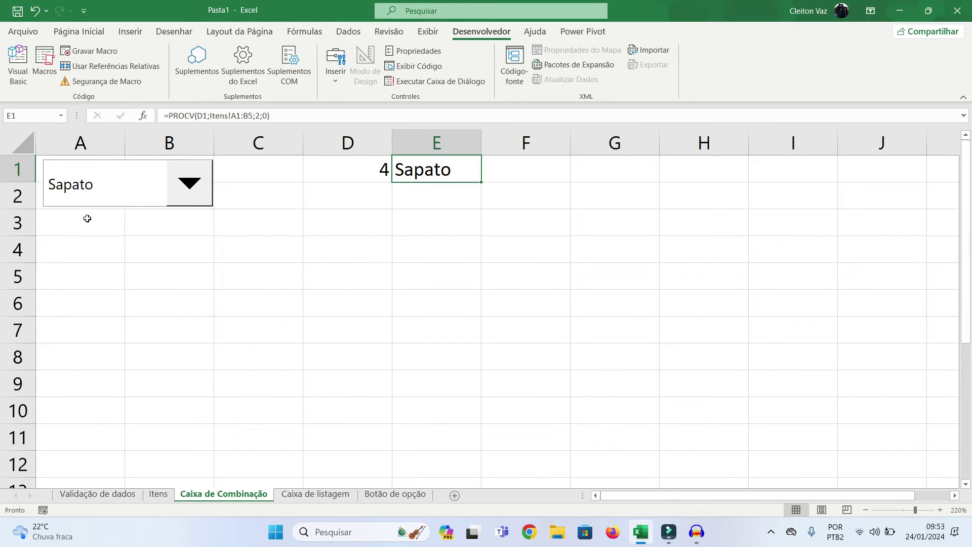
click(94, 188)
click(63, 216)
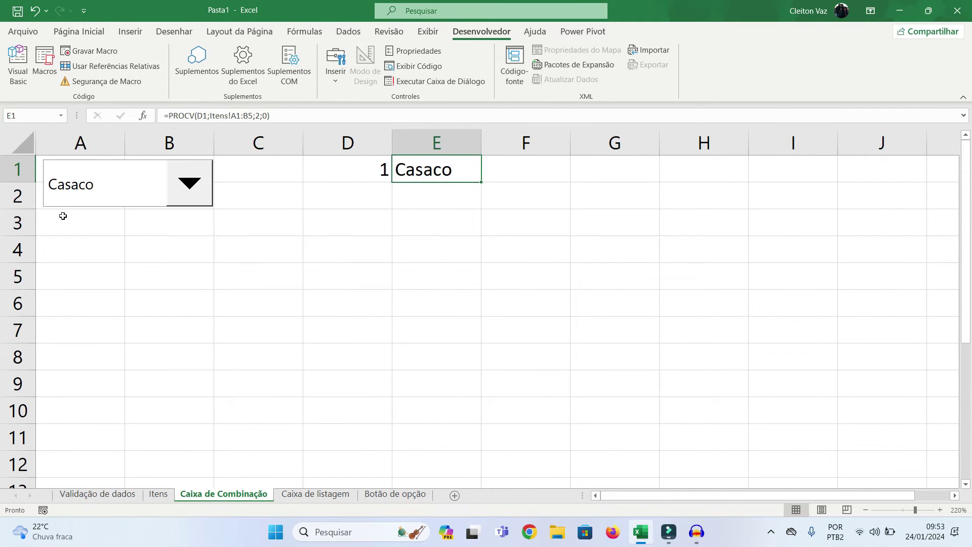
Test the lookup in E1 of Caixa de Combinação by choosing Bolsa and finally Meia in the combo box.
click(124, 191)
click(54, 289)
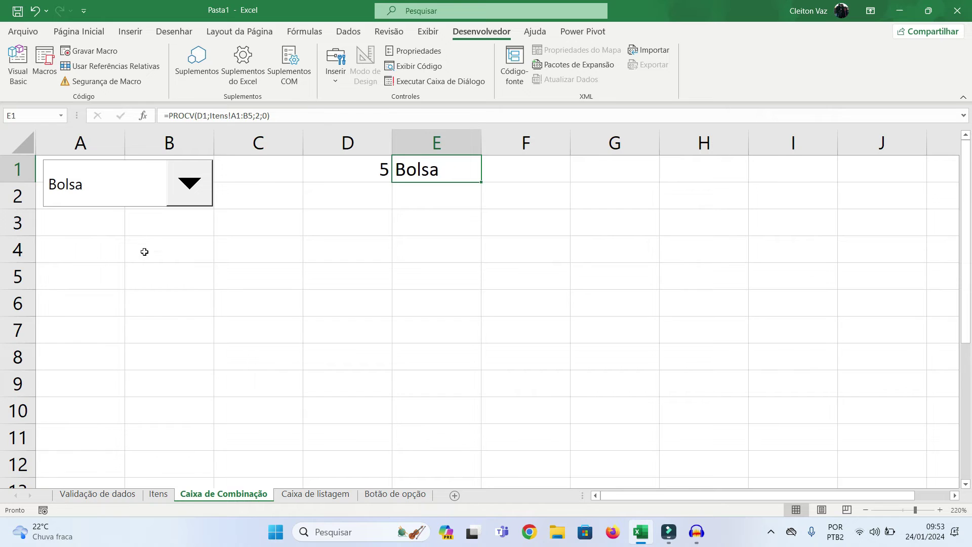
click(283, 199)
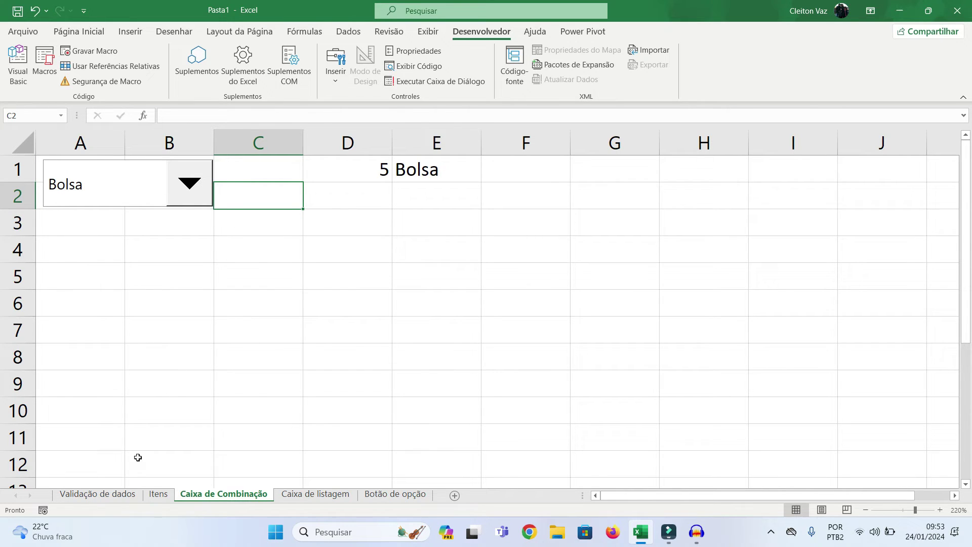
click(117, 183)
click(82, 233)
click(438, 169)
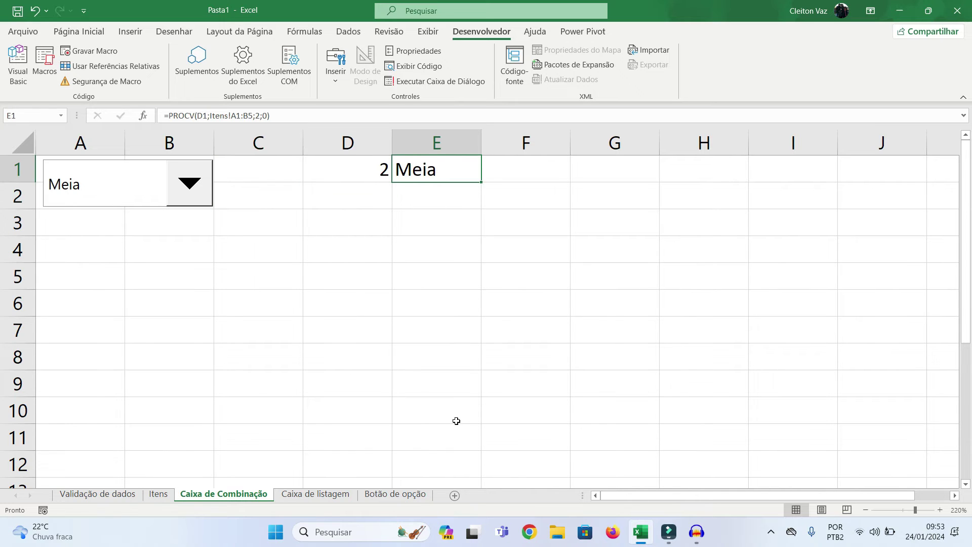
Switch to the Caixa de listagem sheet and display the developer commands.
key(ctrl+Page_Down)
click(79, 32)
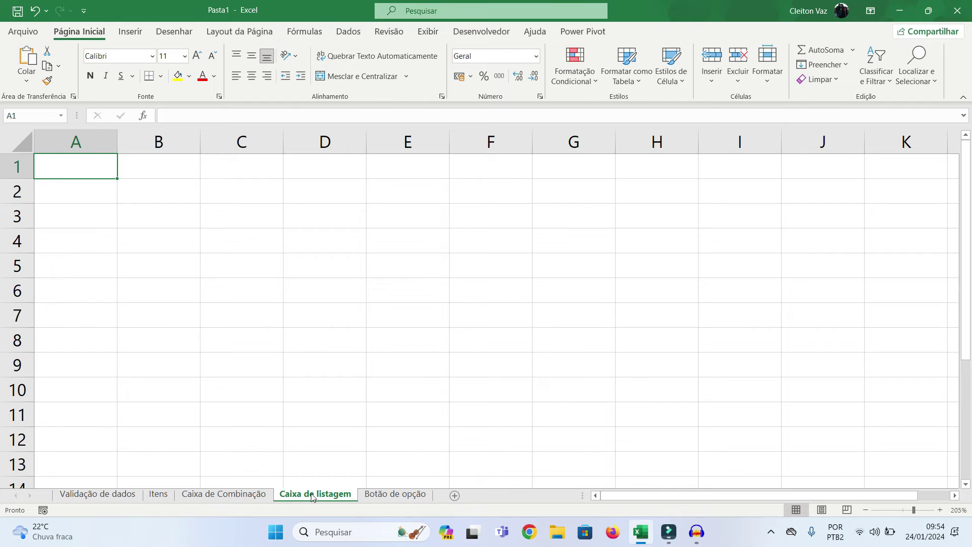
click(482, 32)
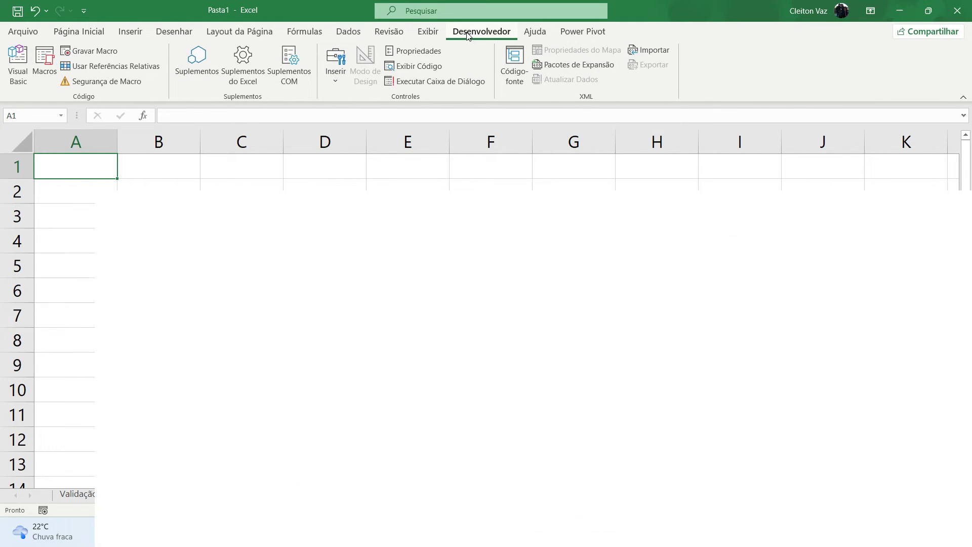
Review the enabled add-ins, including Ferramentas de Análise and Solver, in the Excel options and accept the list as it is.
click(24, 33)
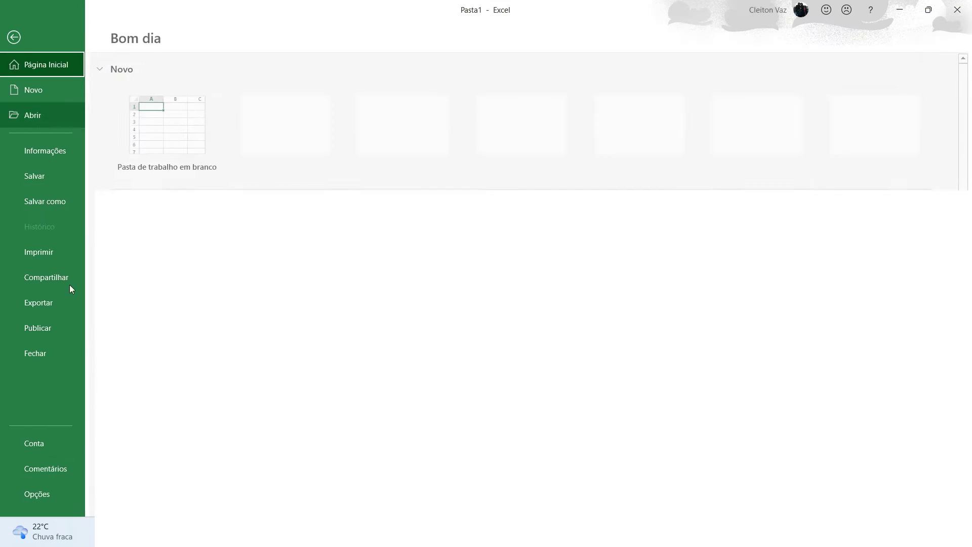
click(37, 494)
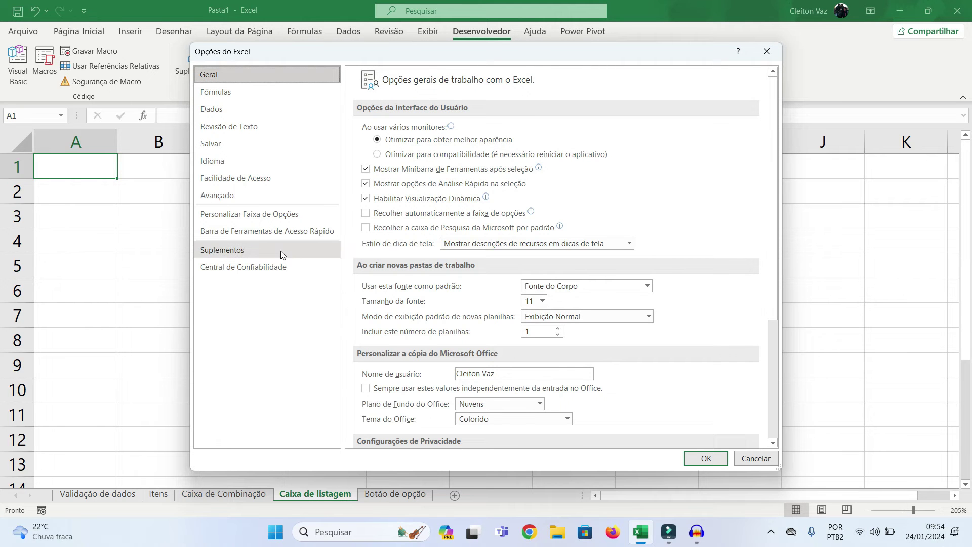
click(222, 249)
click(538, 432)
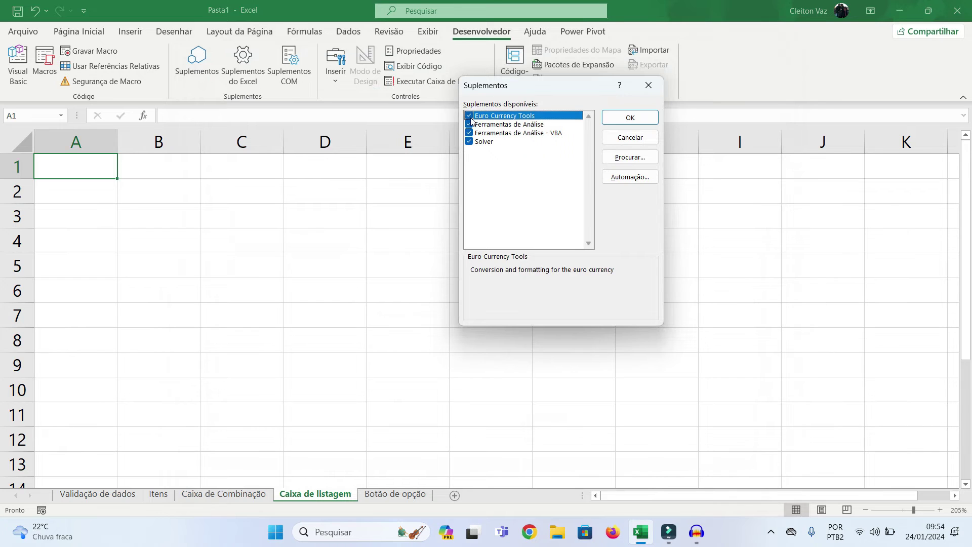
click(630, 118)
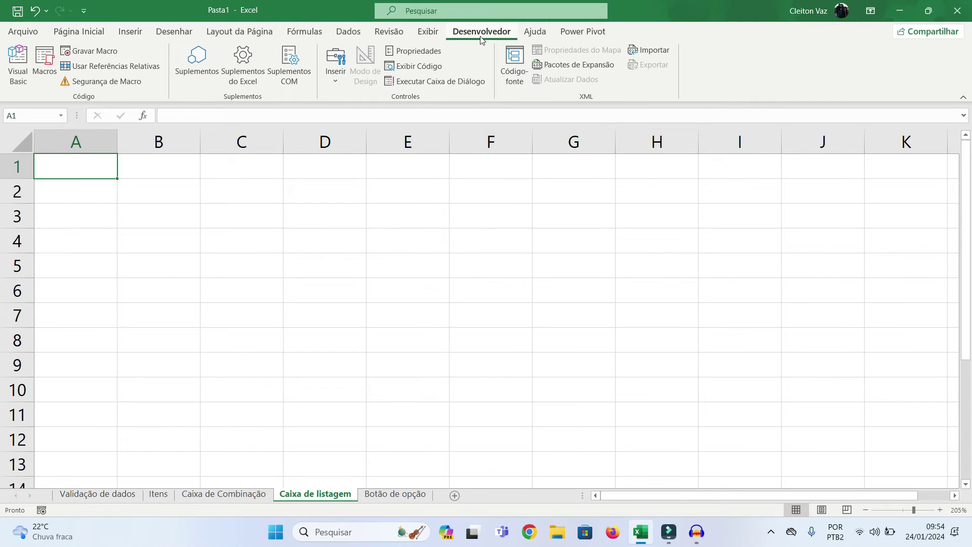
Insert a form-control list box on the Caixa de listagem sheet, enlarge it and position it over about A1:C12.
click(76, 32)
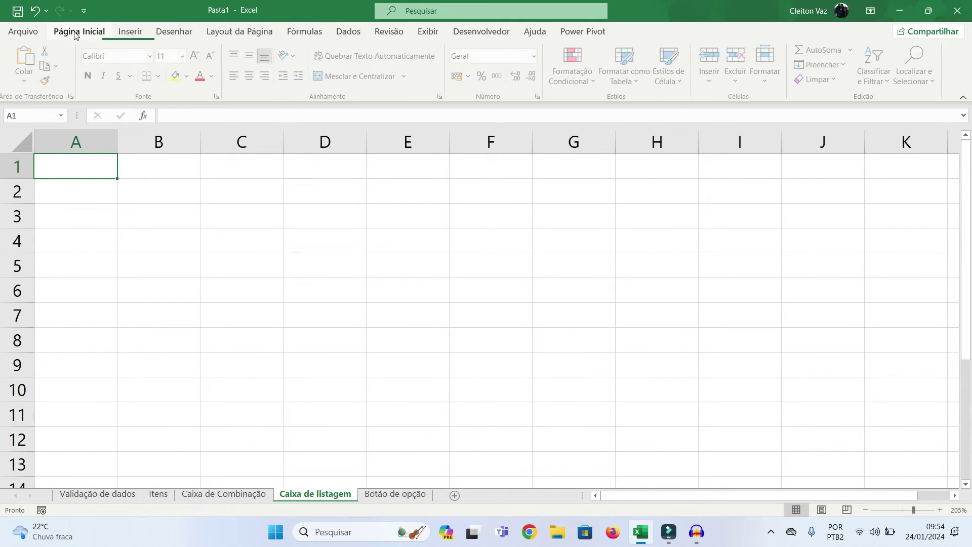
click(478, 32)
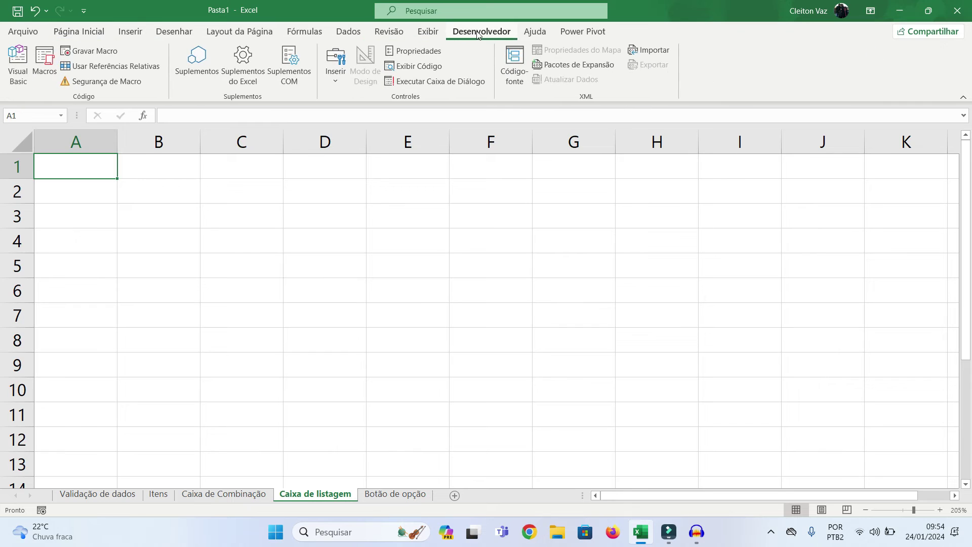
click(334, 73)
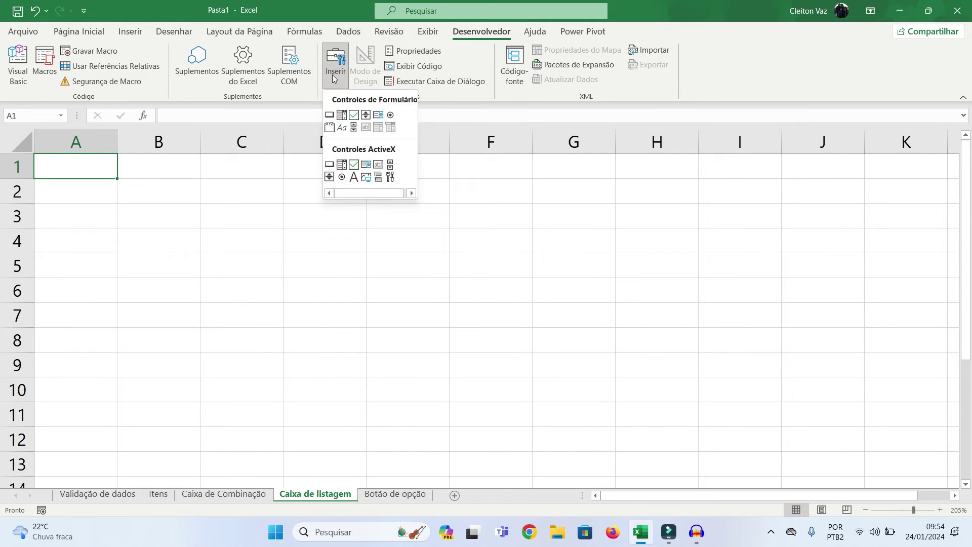
click(379, 115)
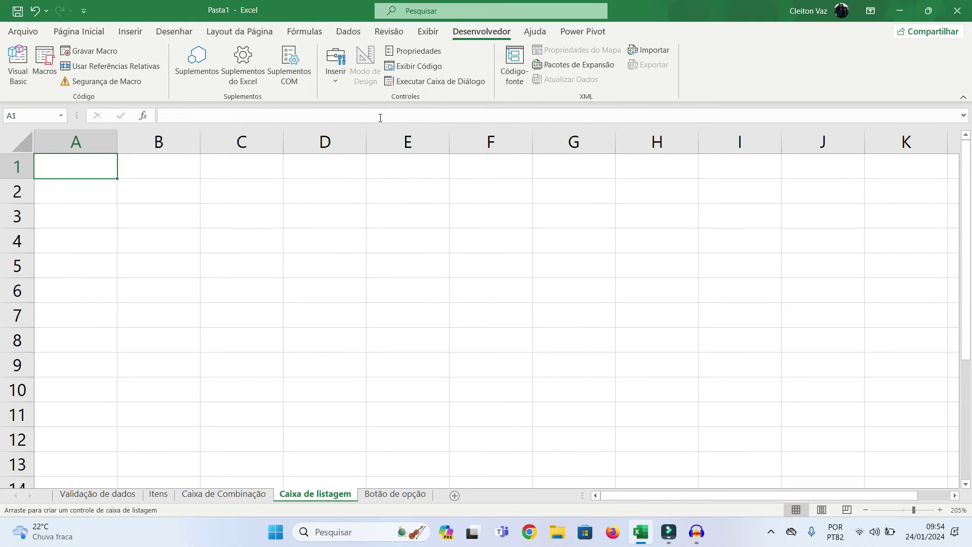
drag(56, 166, 200, 363)
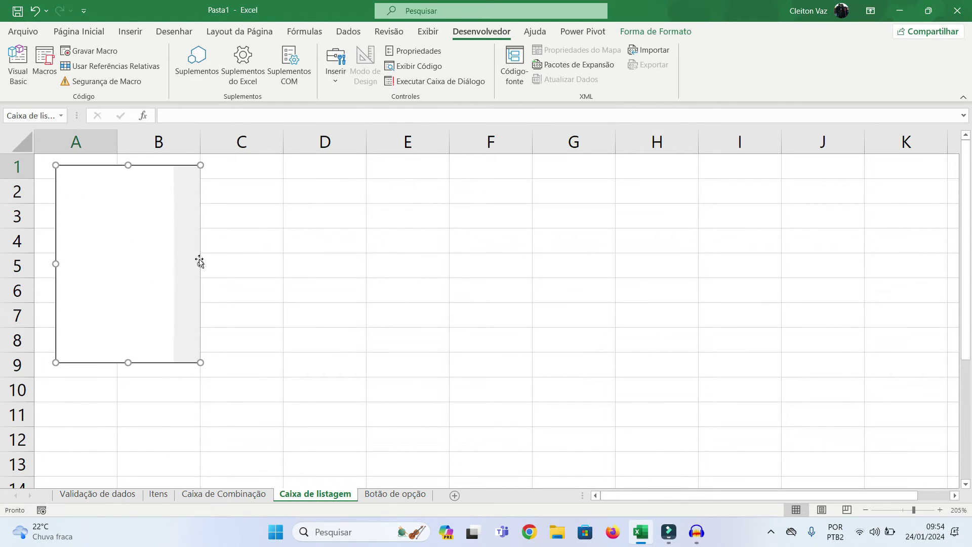
drag(203, 264, 293, 265)
drag(174, 362, 174, 444)
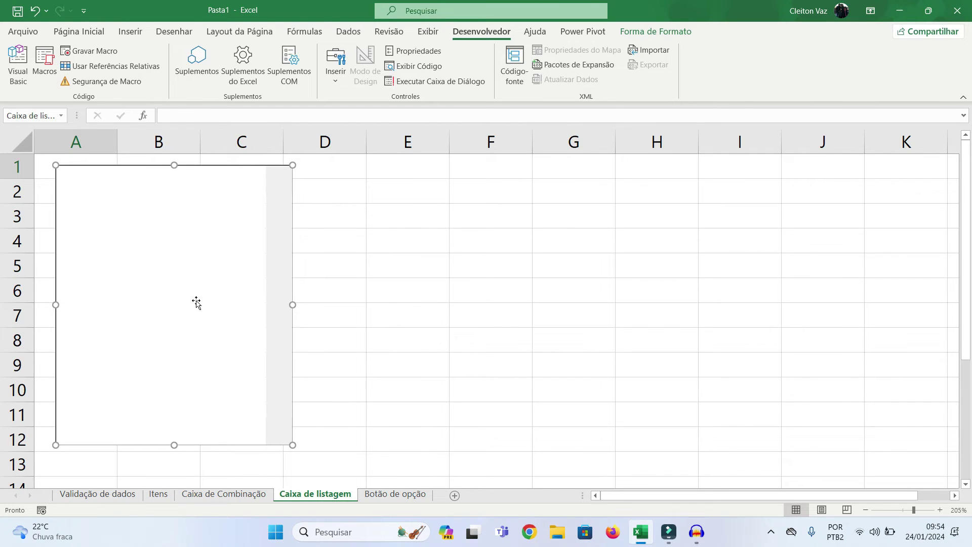
drag(215, 182, 198, 178)
click(326, 187)
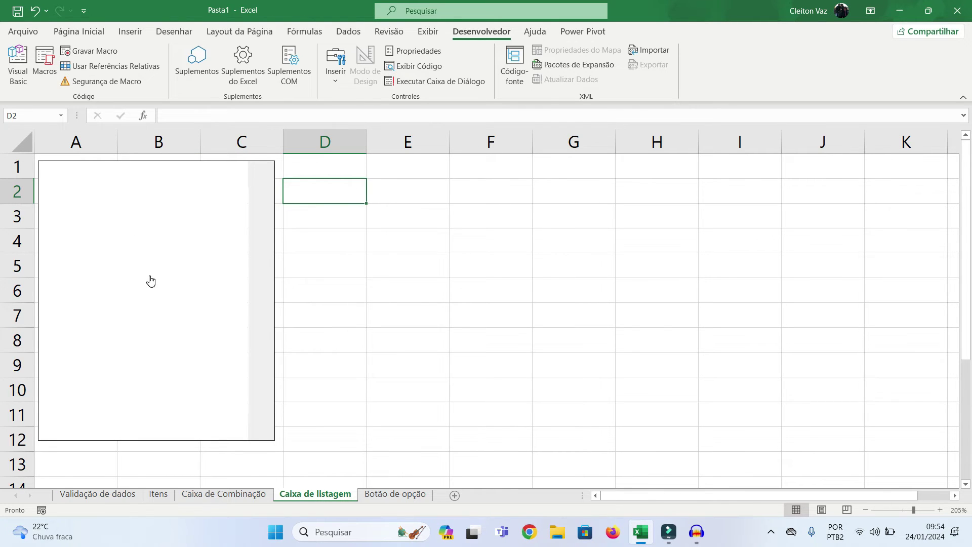
Set the list box's input range to Itens!$B$1:$B$5 in its control format settings.
right_click(162, 226)
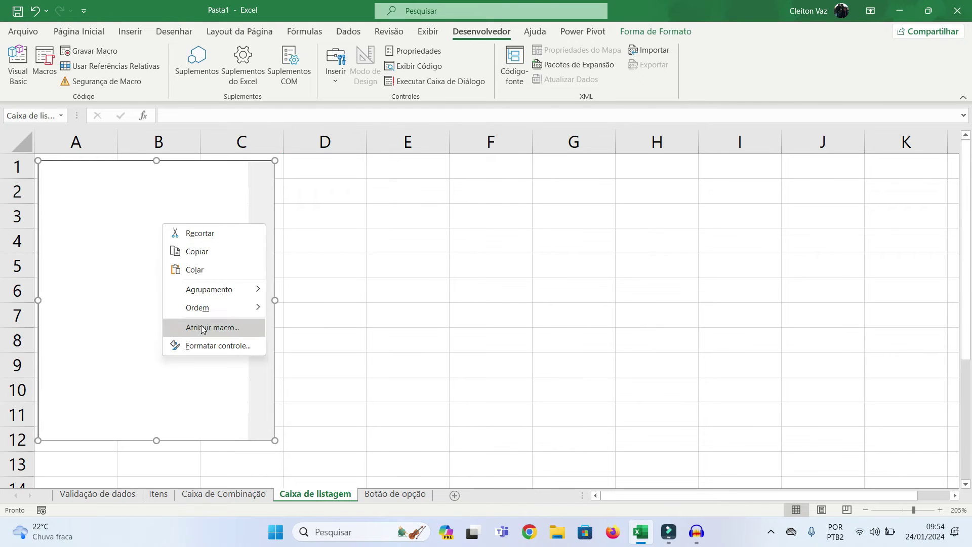
click(209, 346)
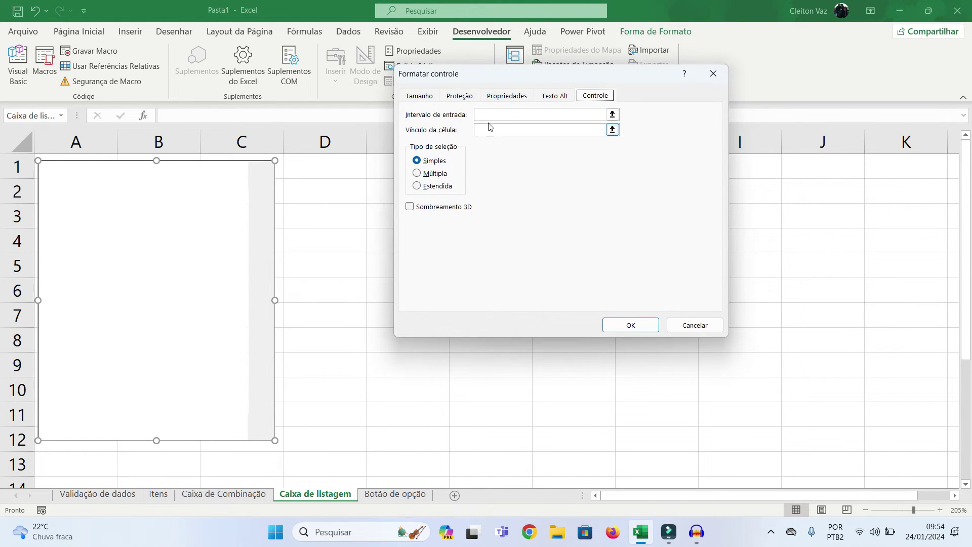
click(613, 116)
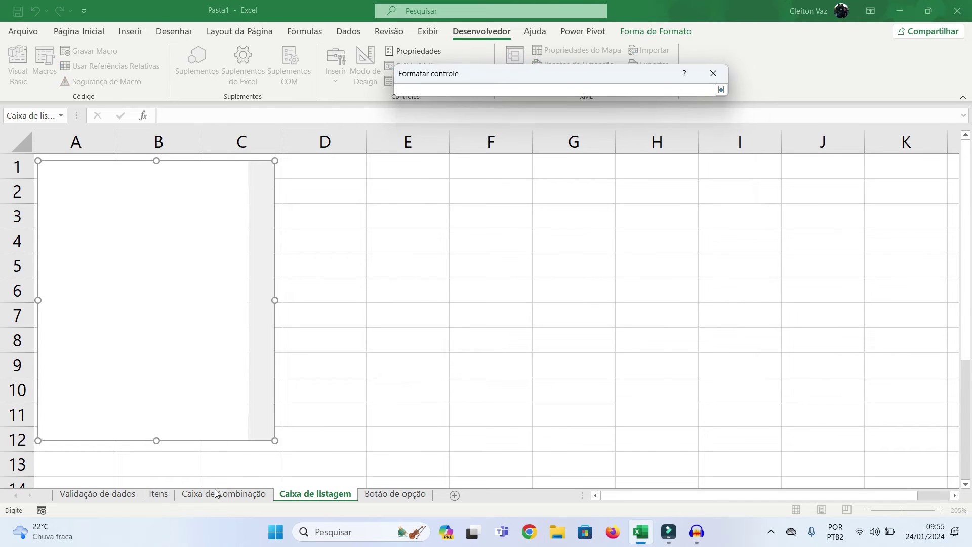
click(159, 494)
drag(136, 165, 134, 263)
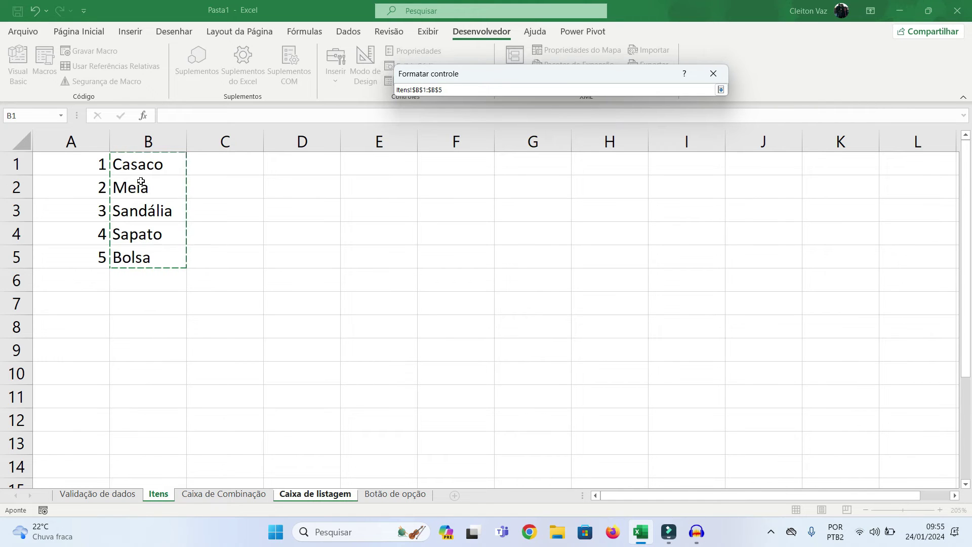
key(Return)
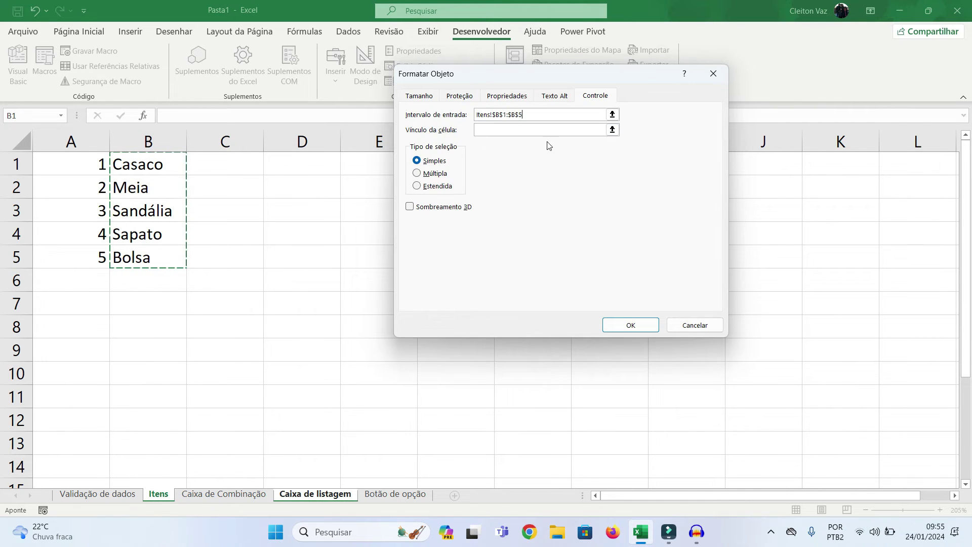
Link the list box to cell $D$2 with the Simples selection type and apply the control settings.
click(614, 130)
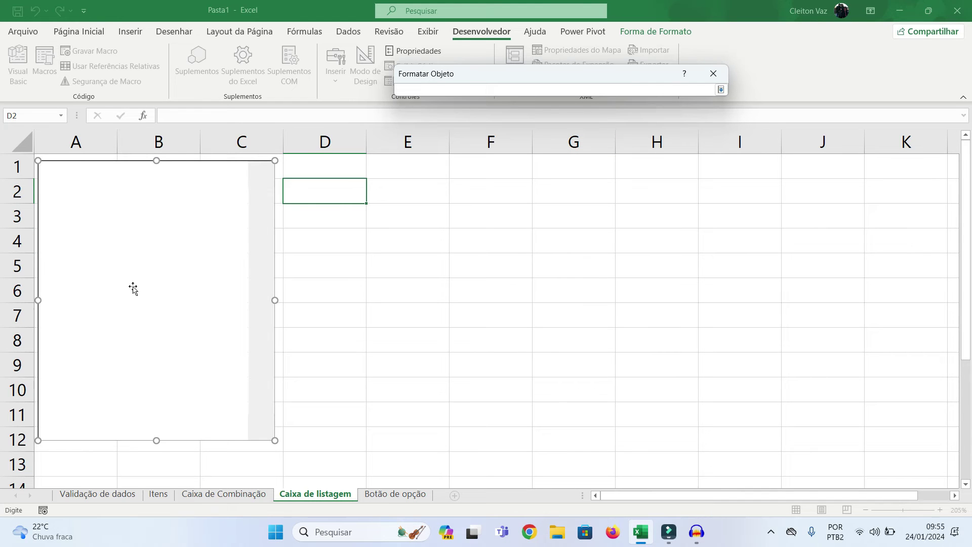
click(319, 203)
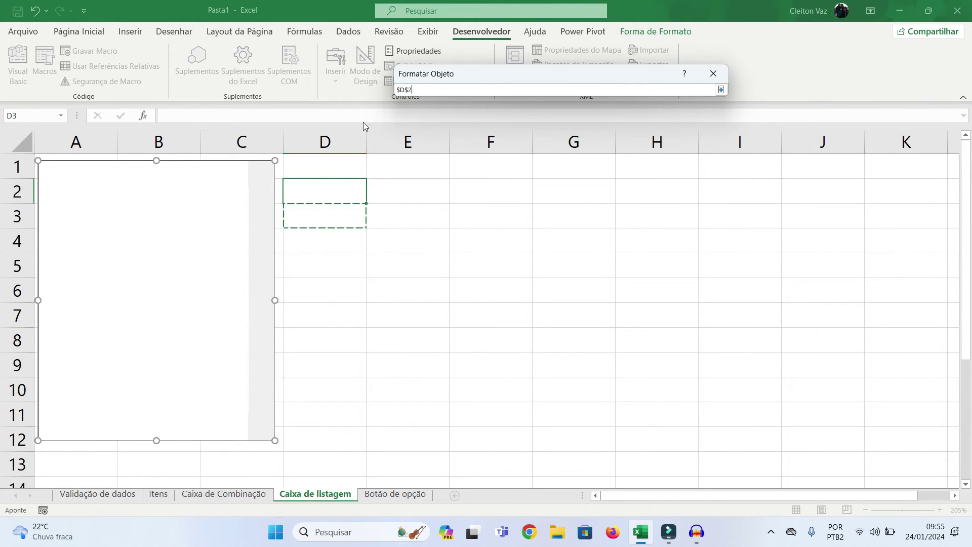
click(721, 89)
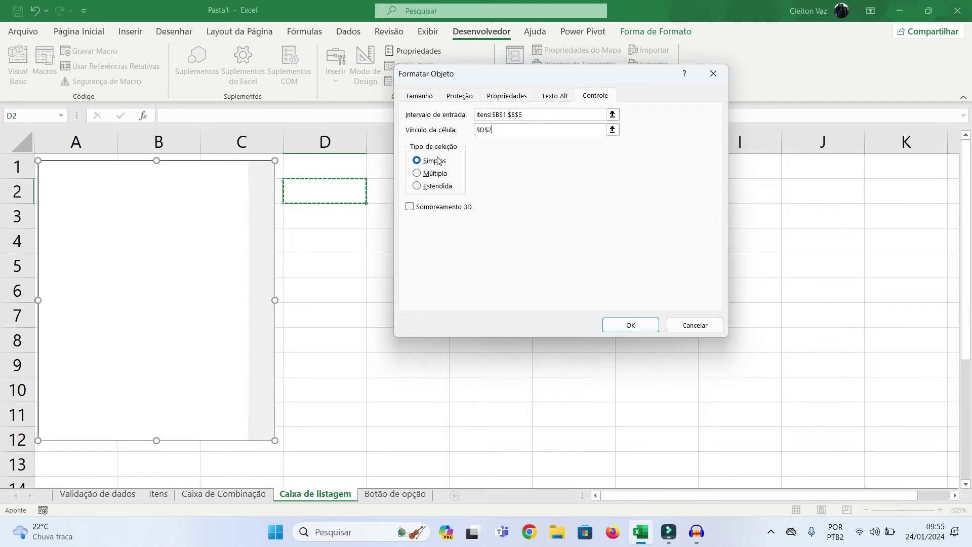
click(619, 326)
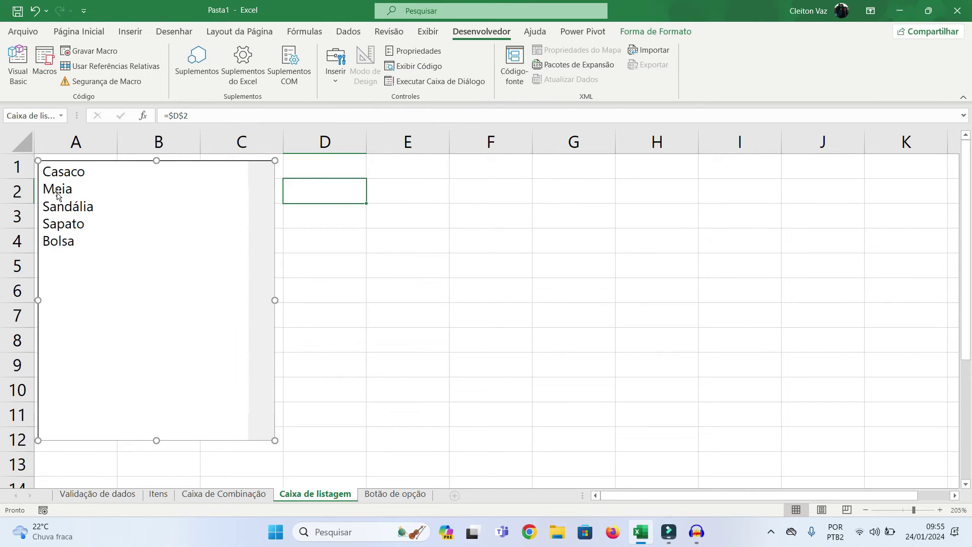
Test the list box by choosing Casaco, Meia, Sandália, Sapato and finally Bolsa, watching the linked cell D2.
click(397, 224)
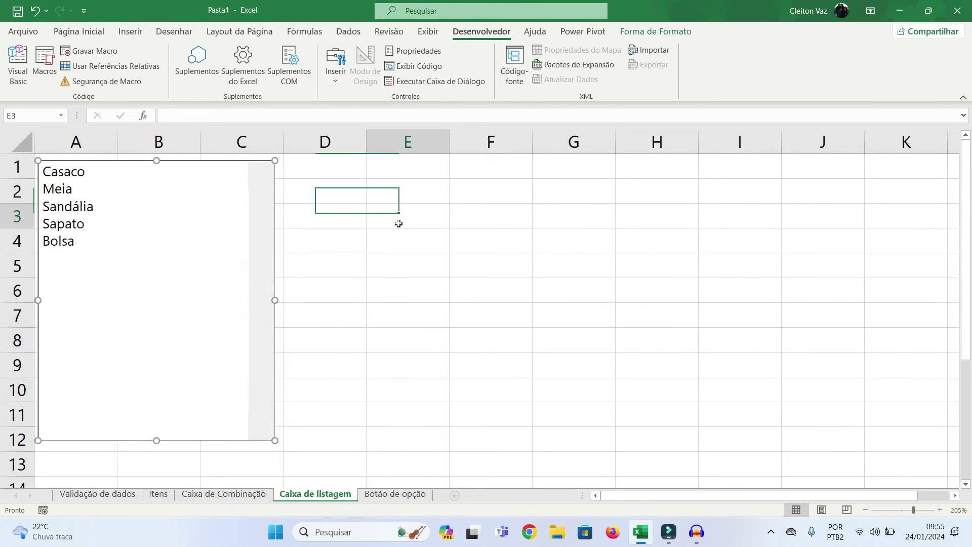
click(59, 173)
click(55, 191)
click(55, 208)
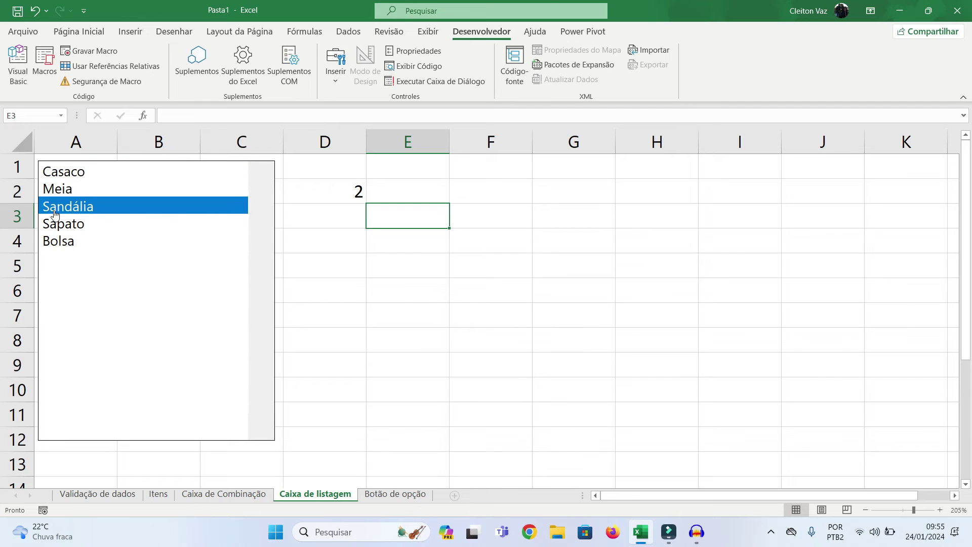
click(58, 227)
click(60, 242)
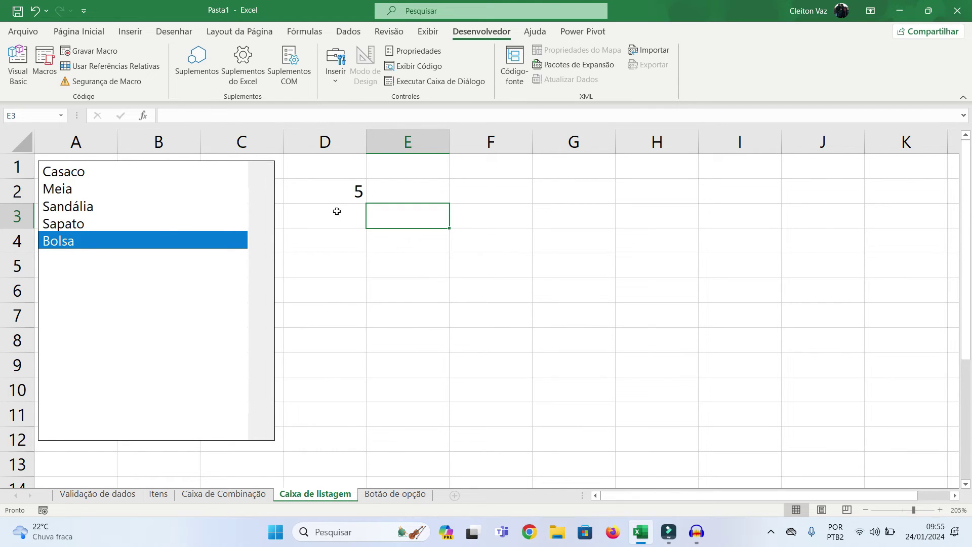
Examine the Itens sheet, matching the item names in B1:B5 with their numbers in A1:A5.
click(156, 495)
drag(99, 168, 140, 212)
click(140, 163)
click(136, 194)
click(135, 211)
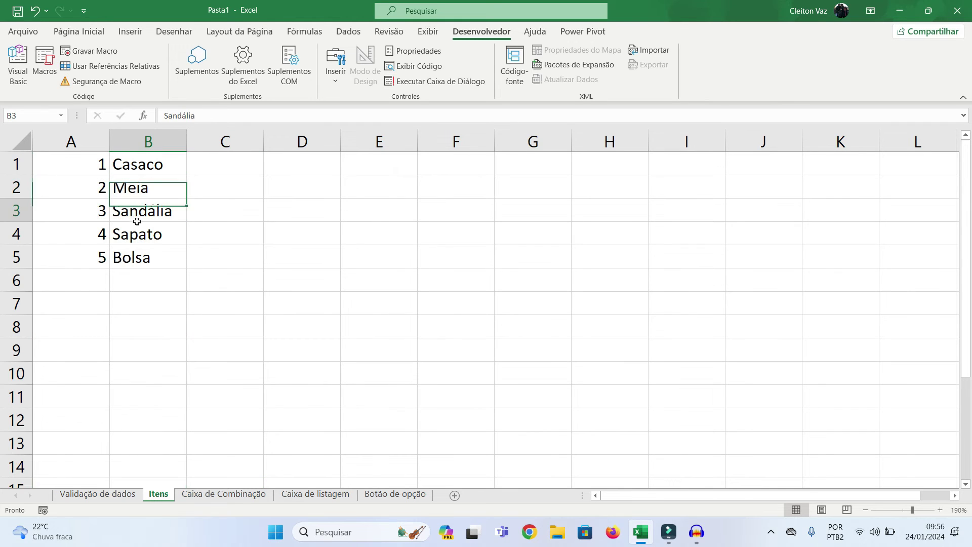
click(121, 254)
drag(101, 169, 103, 257)
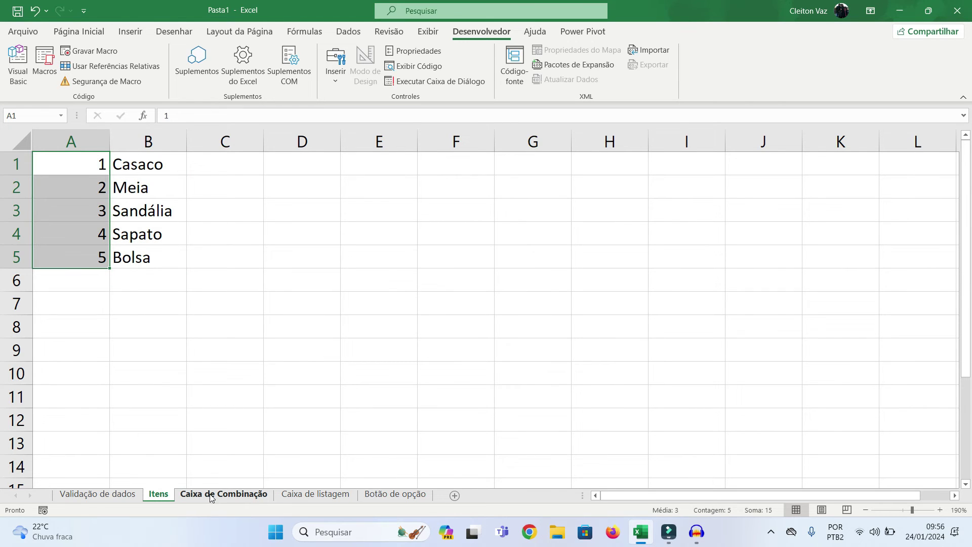
In cell E2 of the Caixa de listagem sheet, enter =PROCV(D2;Itens!A1:B5;2;0) to return the chosen item's name.
click(211, 495)
click(302, 494)
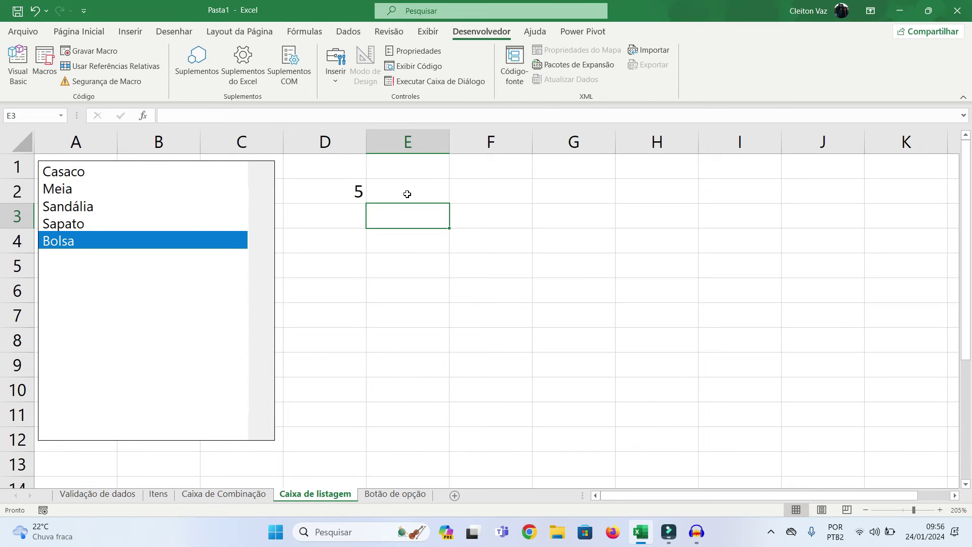
click(409, 195)
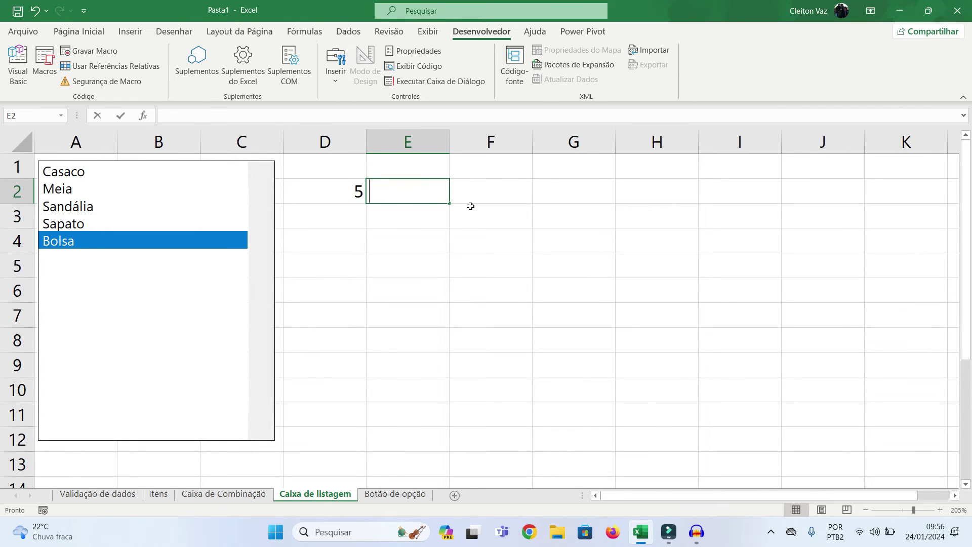
text(=pro)
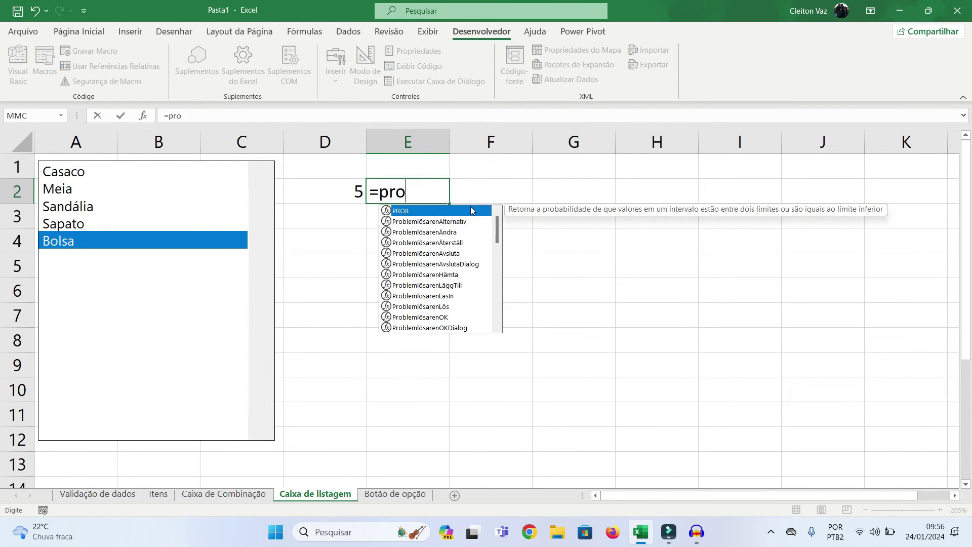
text(cv()
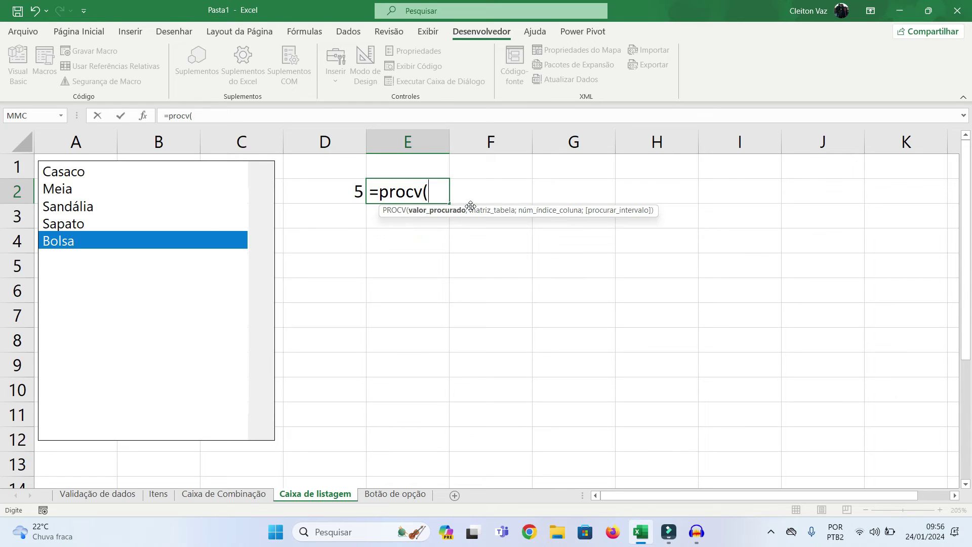
click(352, 187)
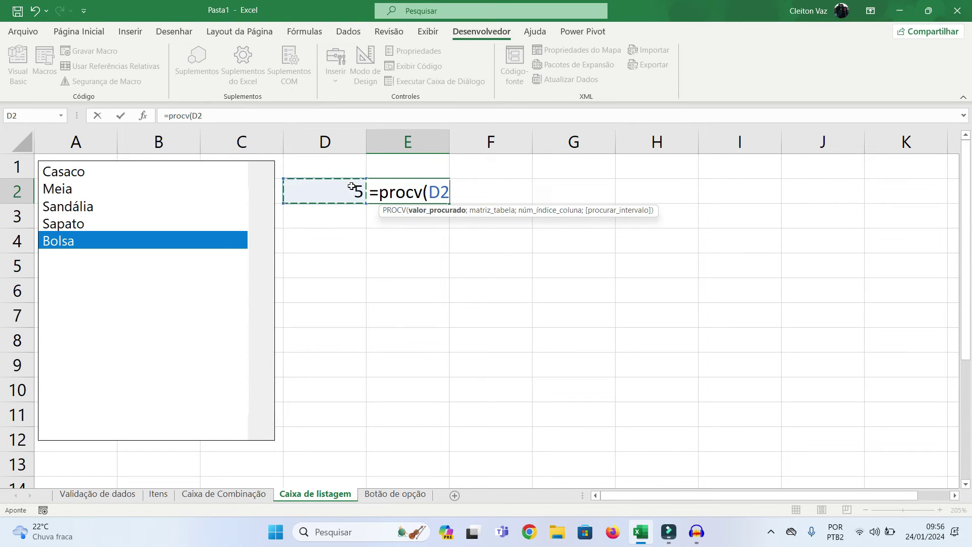
text(;)
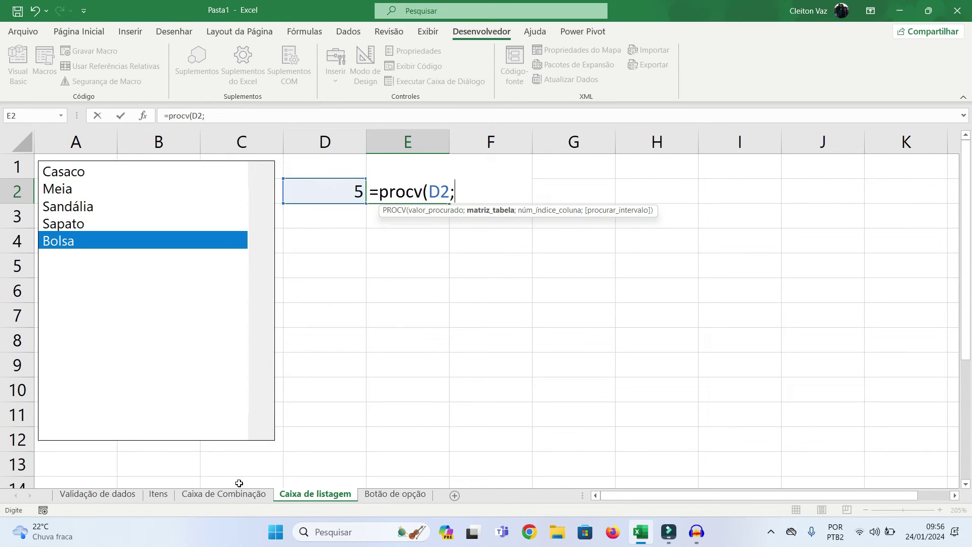
click(157, 494)
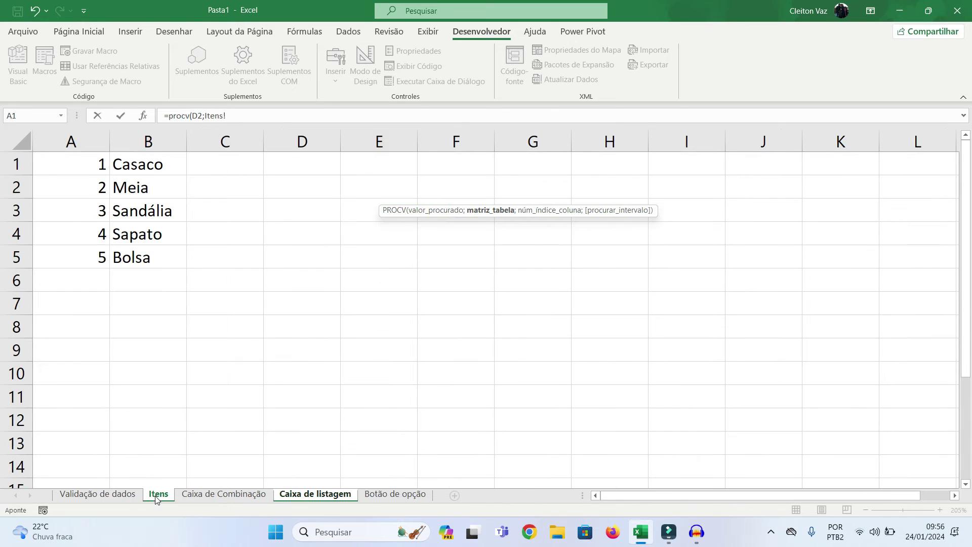
drag(80, 163, 156, 260)
text(;2)
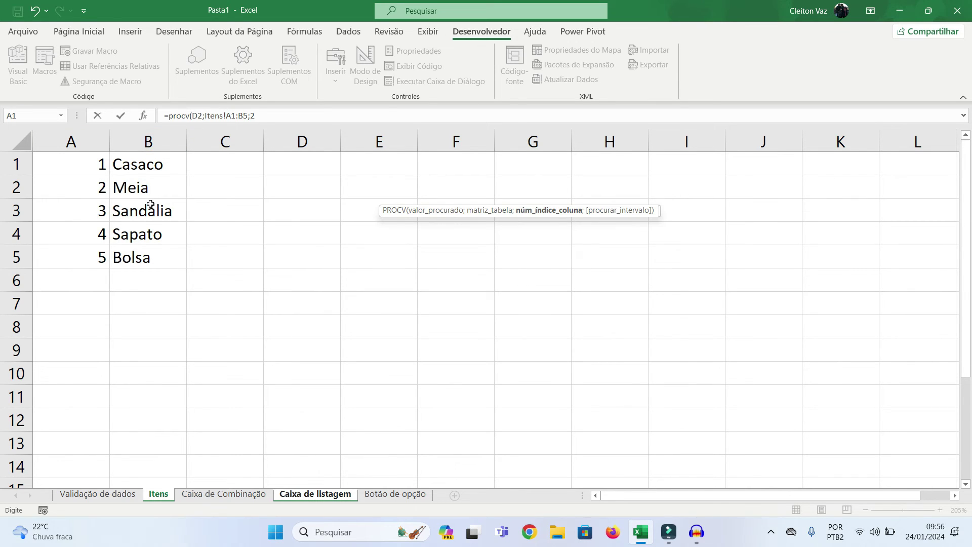
text(;)
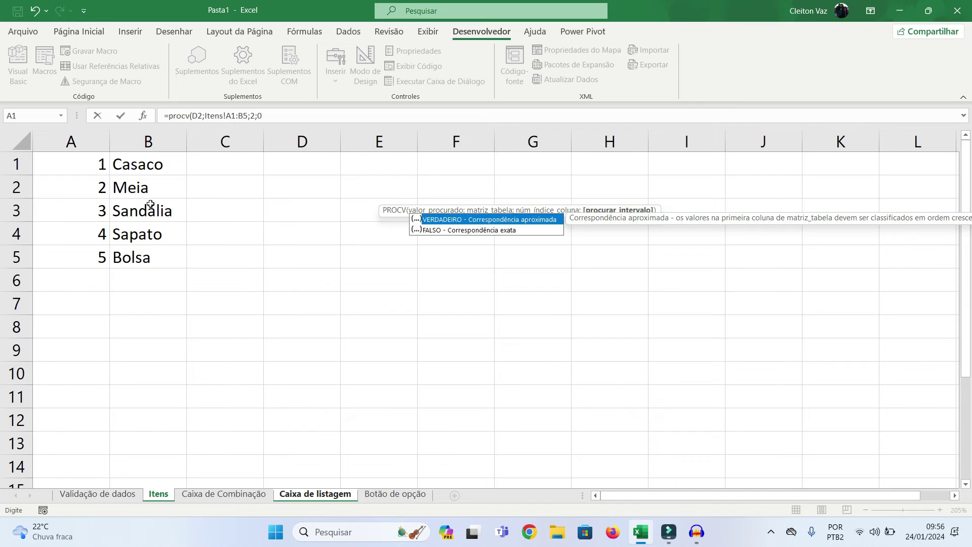
text(0))
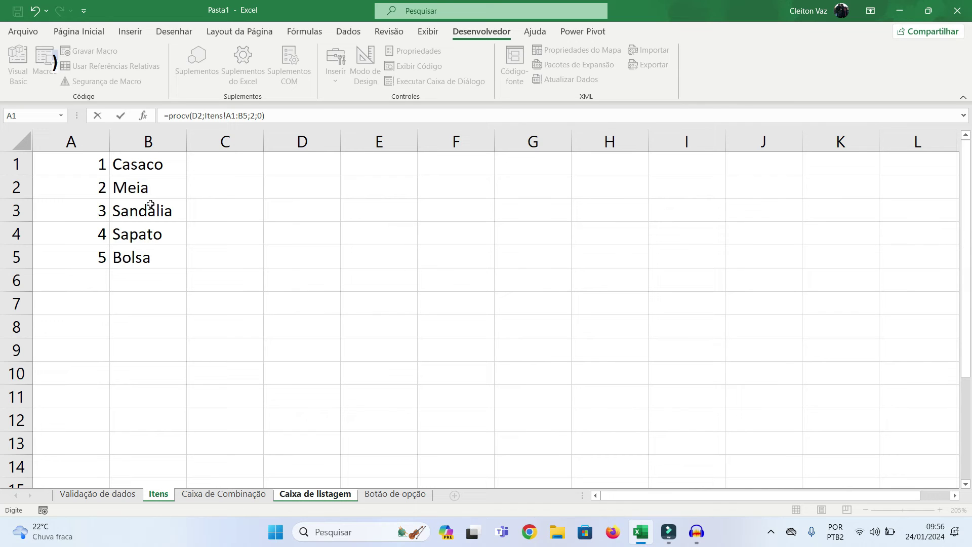
key(Return)
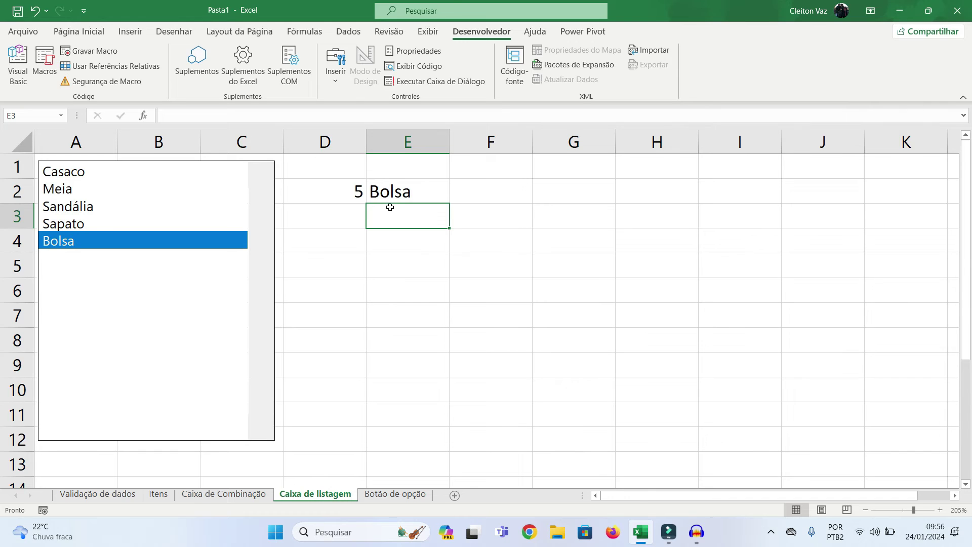
Test the list box and the PROCV result in E2 by choosing each item in turn, ending on Bolsa.
click(89, 224)
click(82, 208)
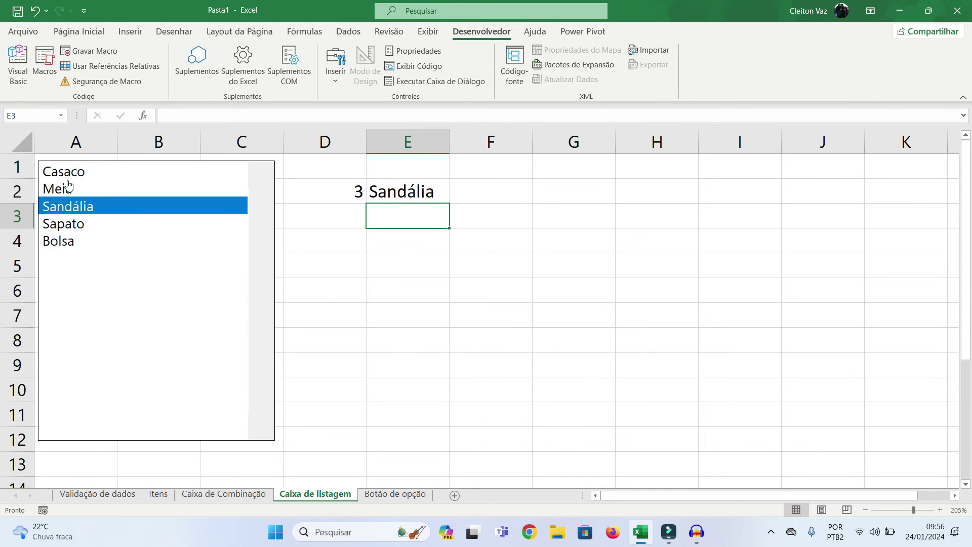
click(66, 187)
click(64, 172)
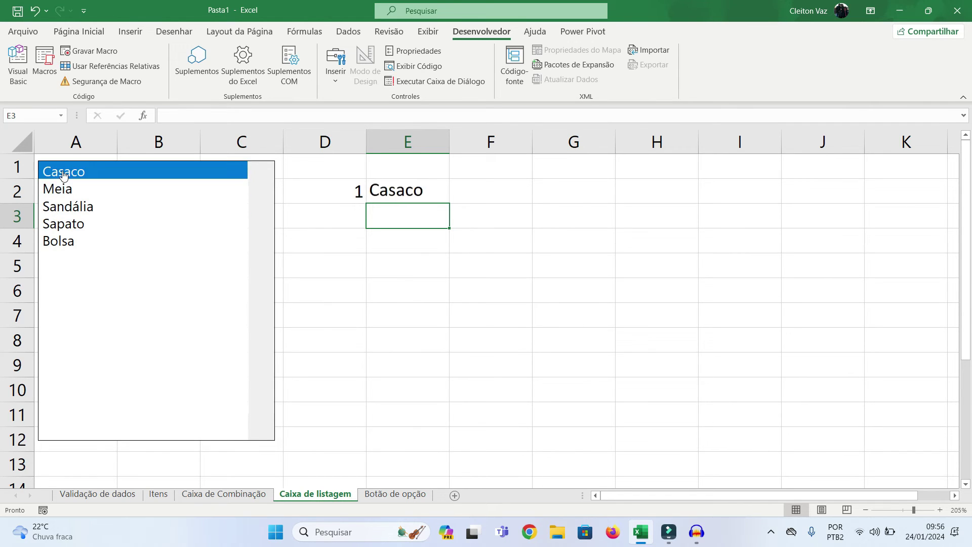
click(64, 191)
click(65, 210)
click(68, 244)
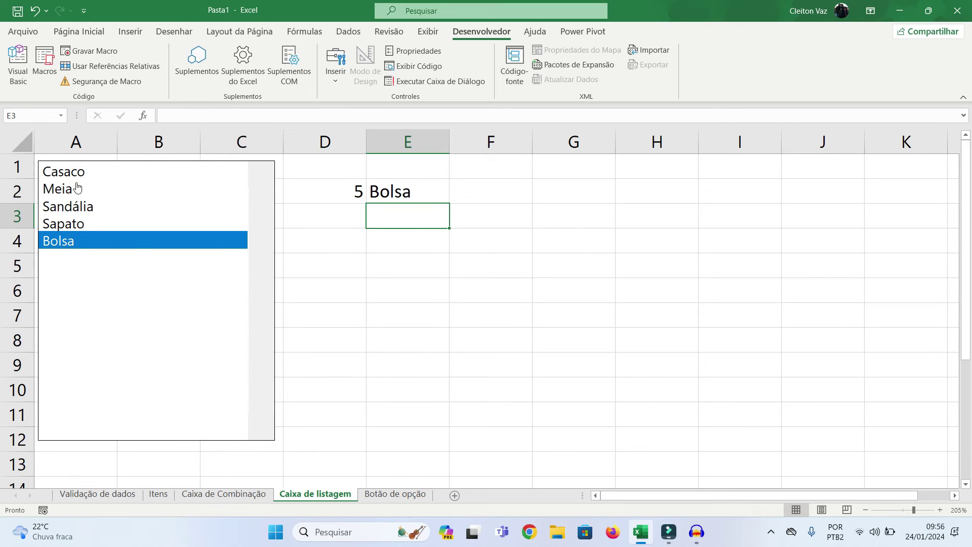
click(92, 176)
click(53, 188)
click(54, 208)
click(55, 225)
click(55, 244)
On the Botão de opção sheet, review which Excel add-ins are enabled through the program options.
click(395, 493)
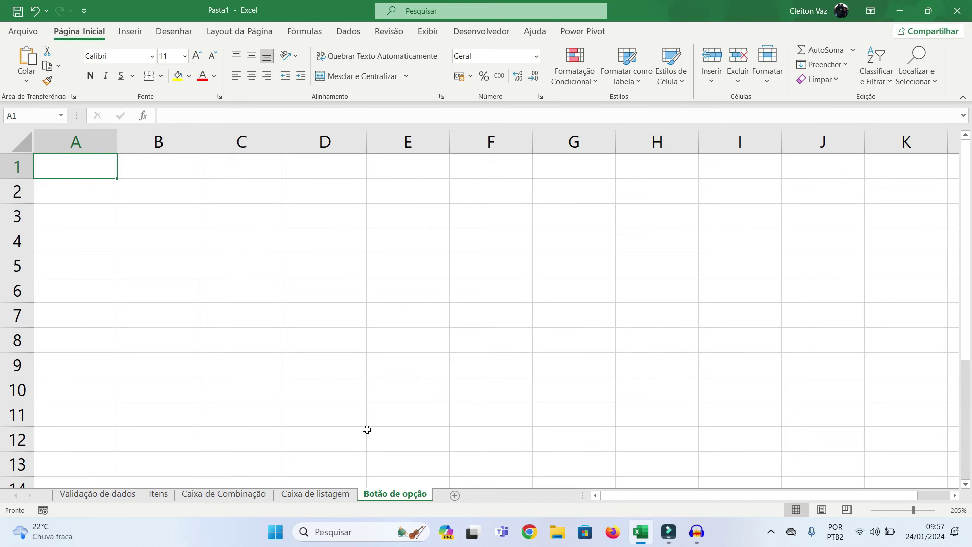
click(480, 34)
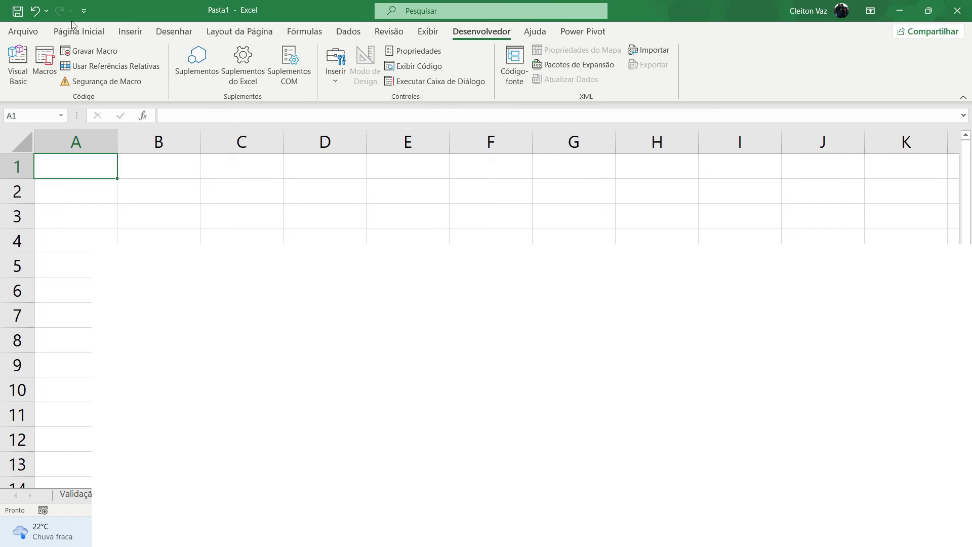
click(19, 32)
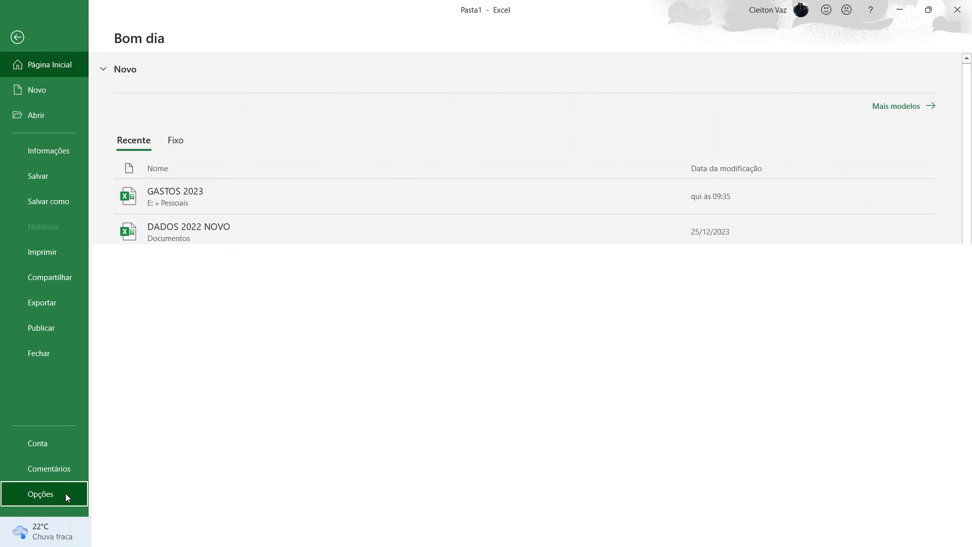
click(65, 494)
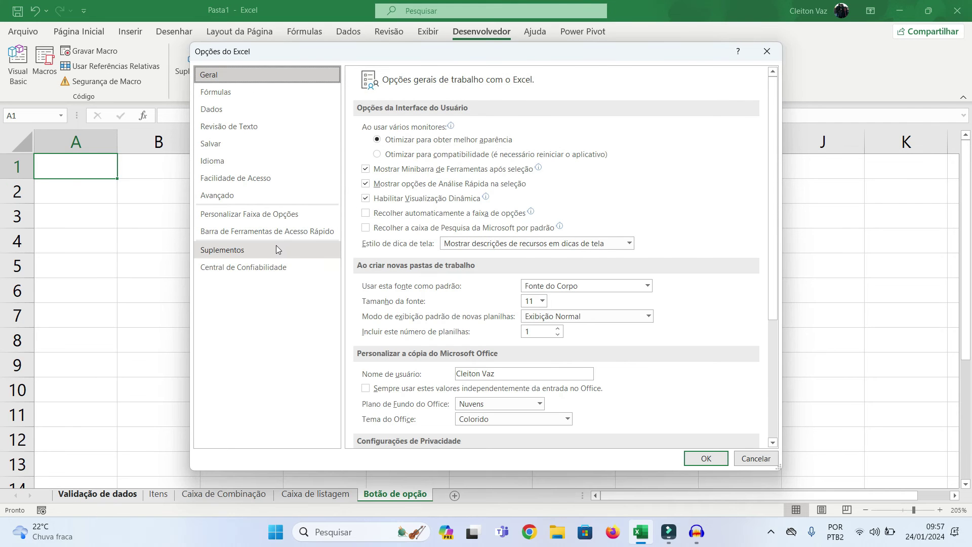
click(276, 247)
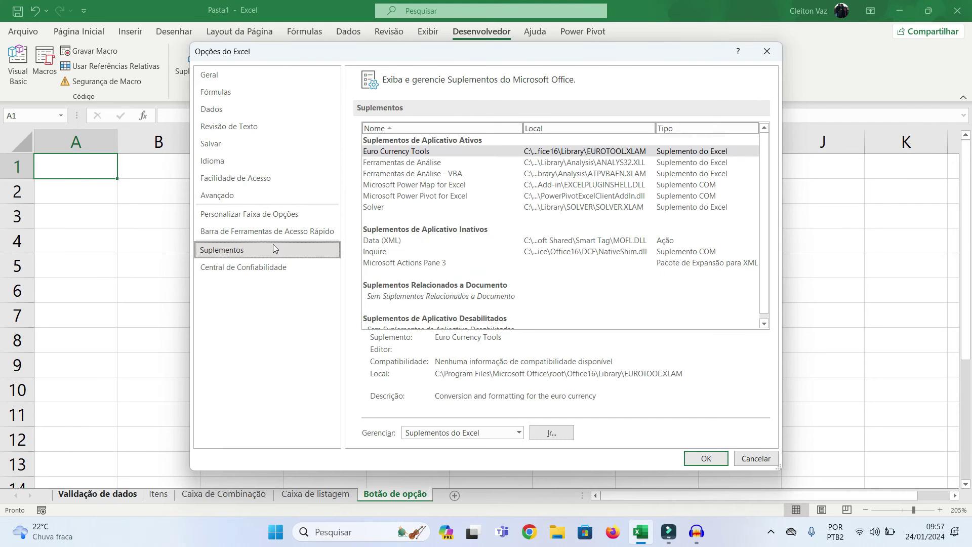
click(547, 432)
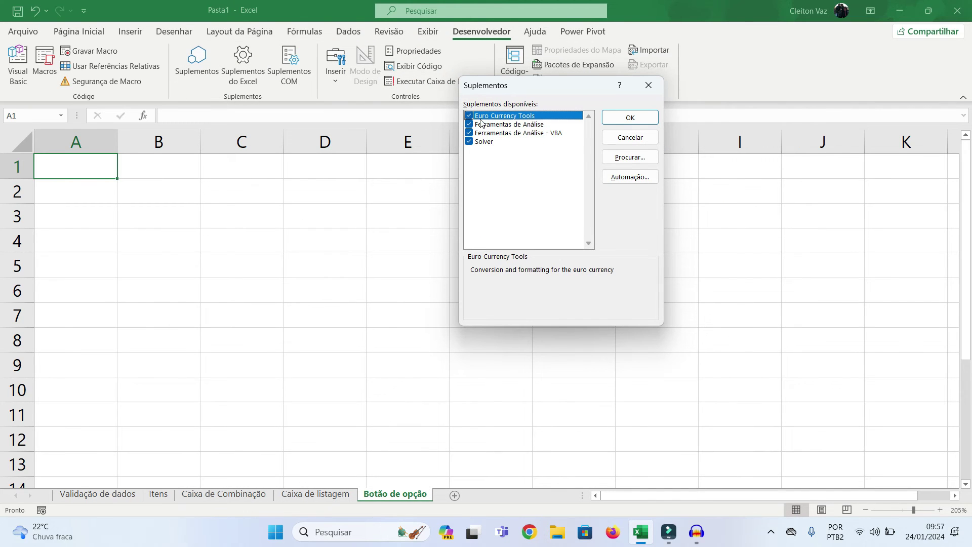
click(630, 118)
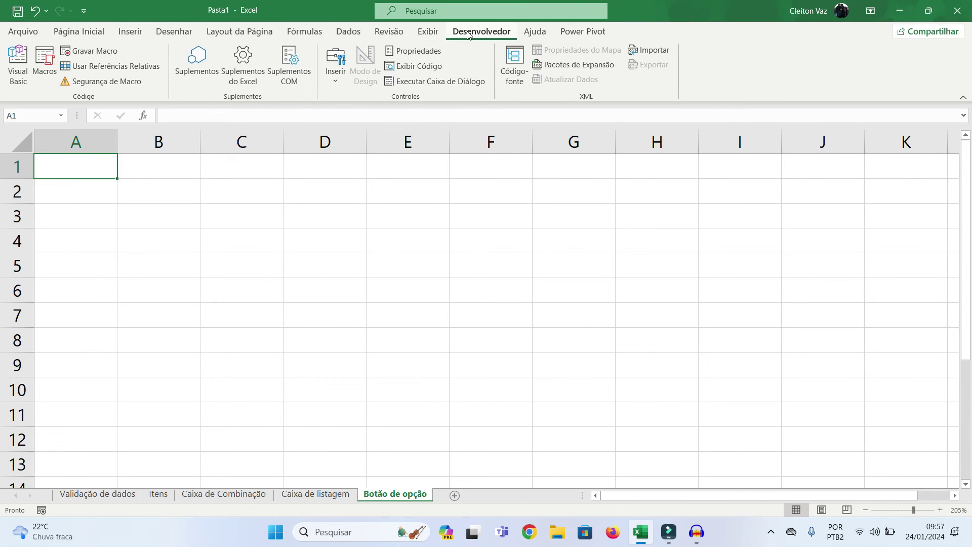
Insert two option button form controls, one below the other, across columns A to C in rows 2 to 4.
click(332, 82)
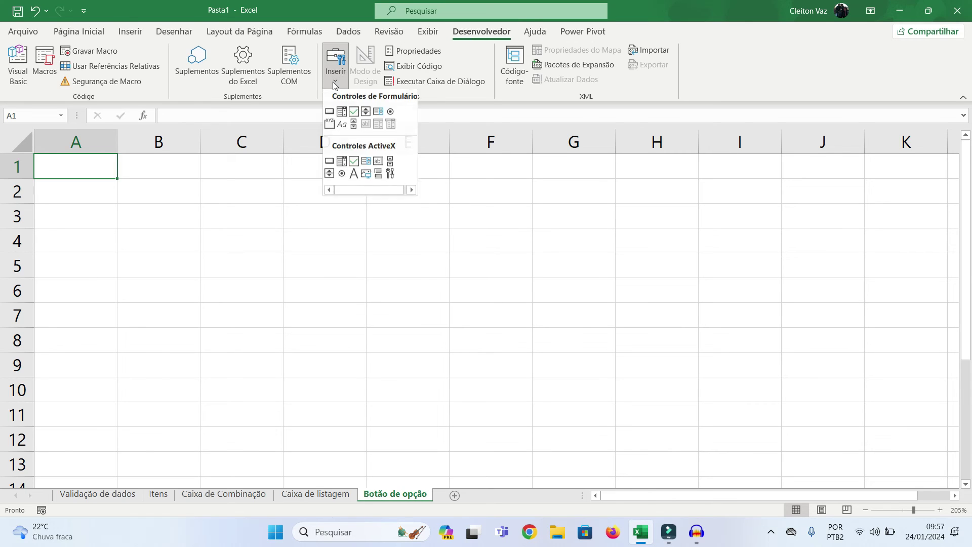
click(391, 116)
mouse_move(71, 183)
mouse_down()
mouse_move(135, 213)
mouse_move(237, 211)
mouse_up()
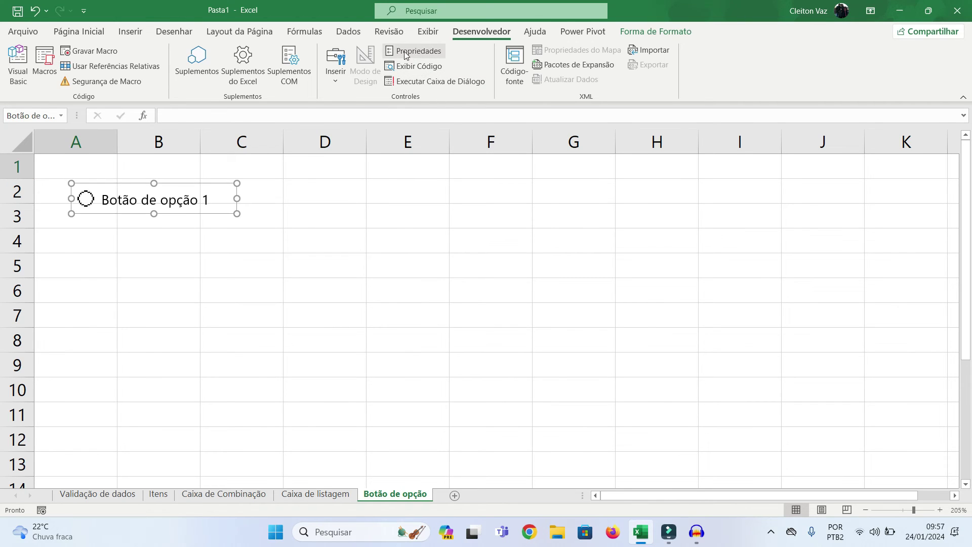
click(329, 77)
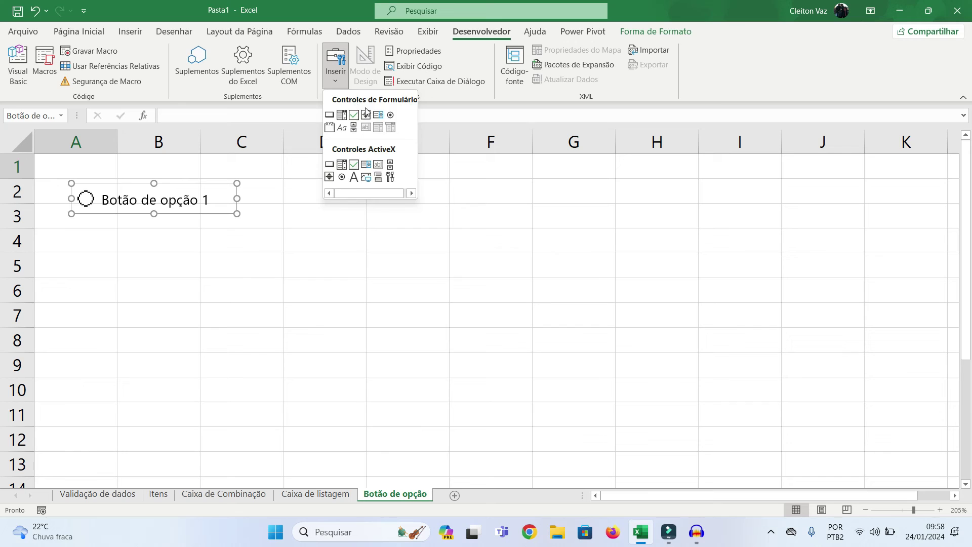
click(390, 118)
drag(76, 222, 241, 251)
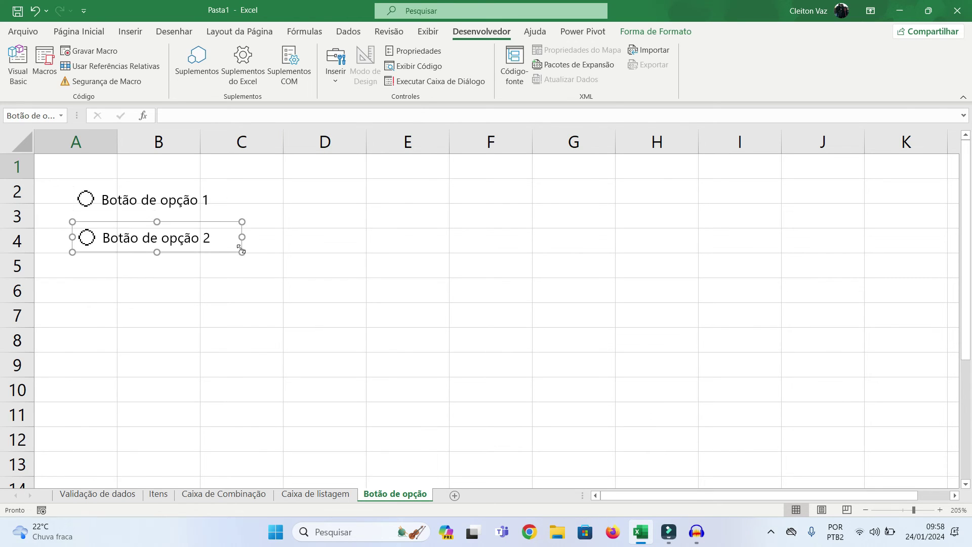
Change the label of the upper option button to Casaco.
click(158, 203)
click(136, 196)
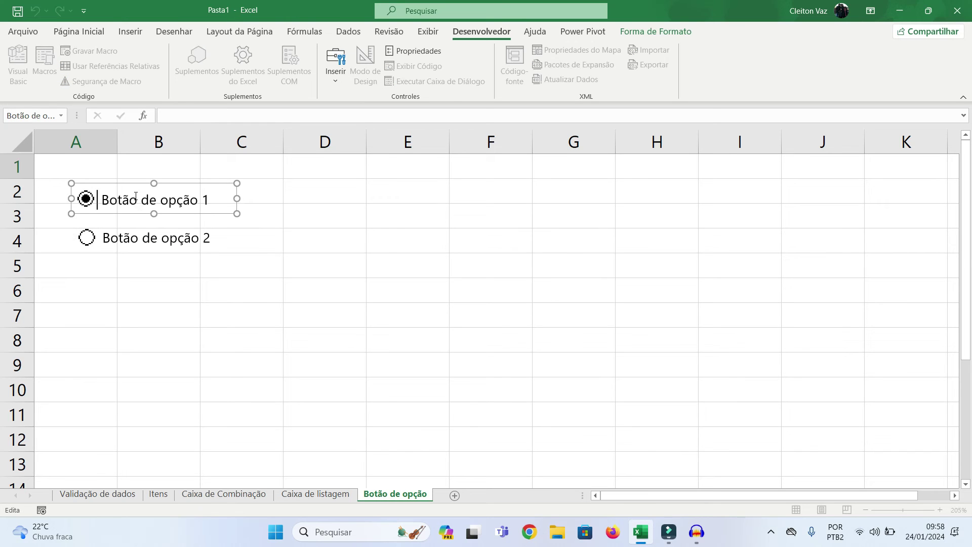
key(ctrl+a)
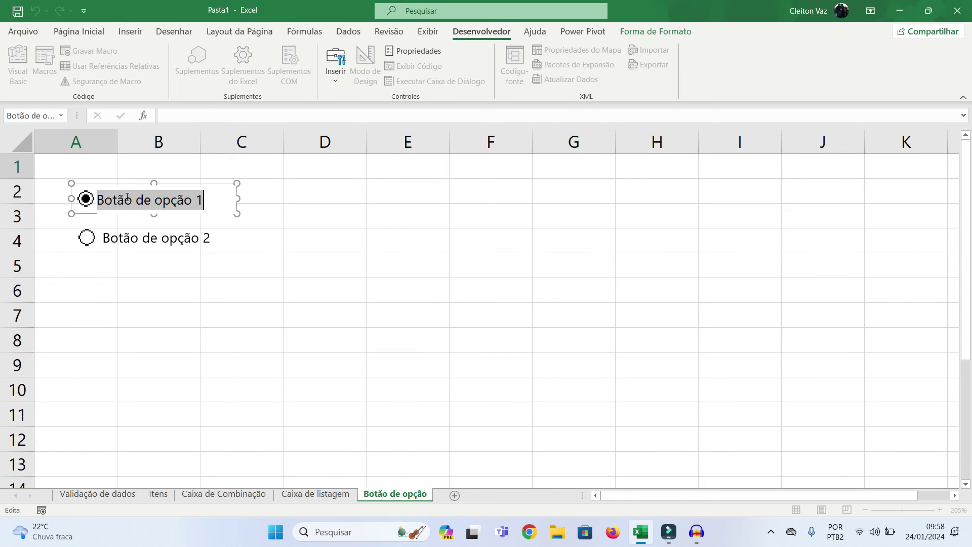
text(Casado)
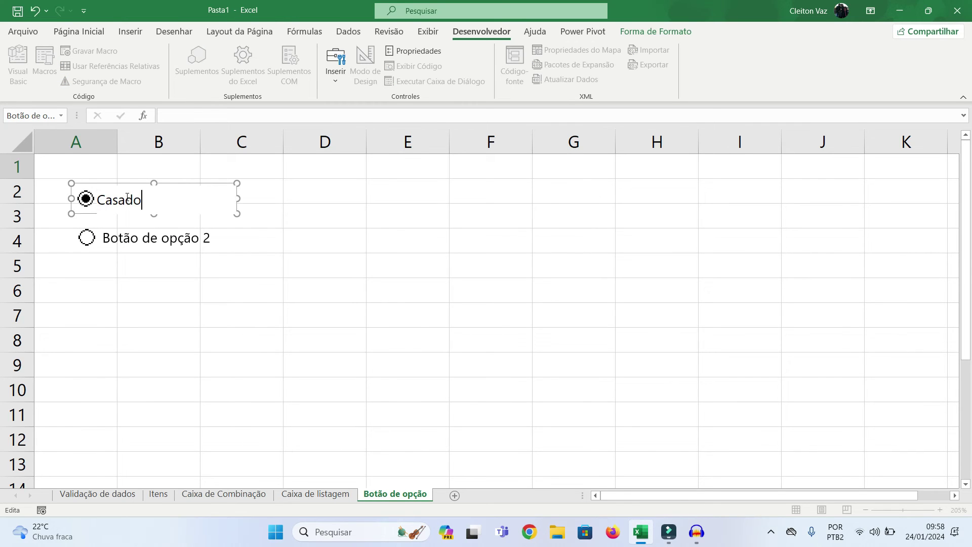
key(BackSpace)
key(BackSpace)
text(co)
Change the label of the lower option button to Meia and deselect the control.
click(129, 236)
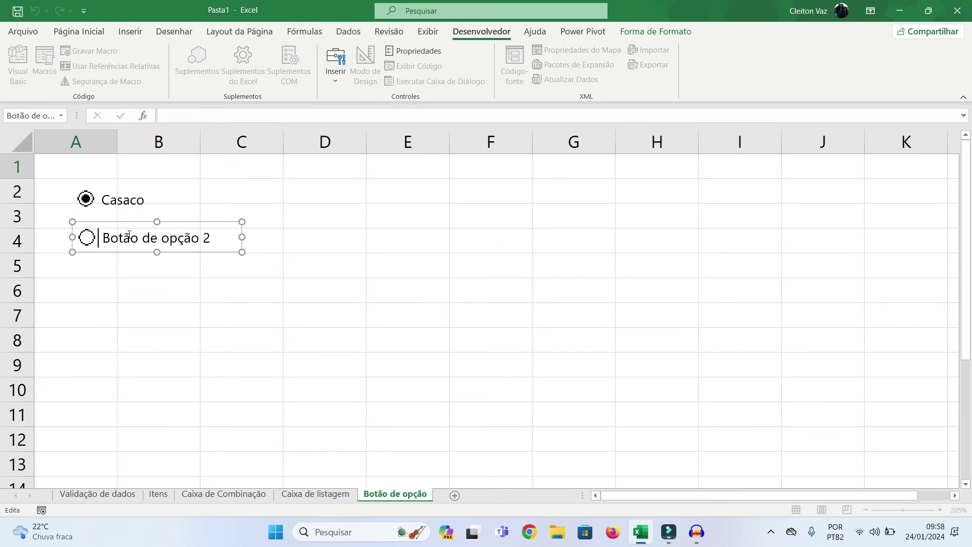
text(Meia)
key(Delete)
key(Delete)
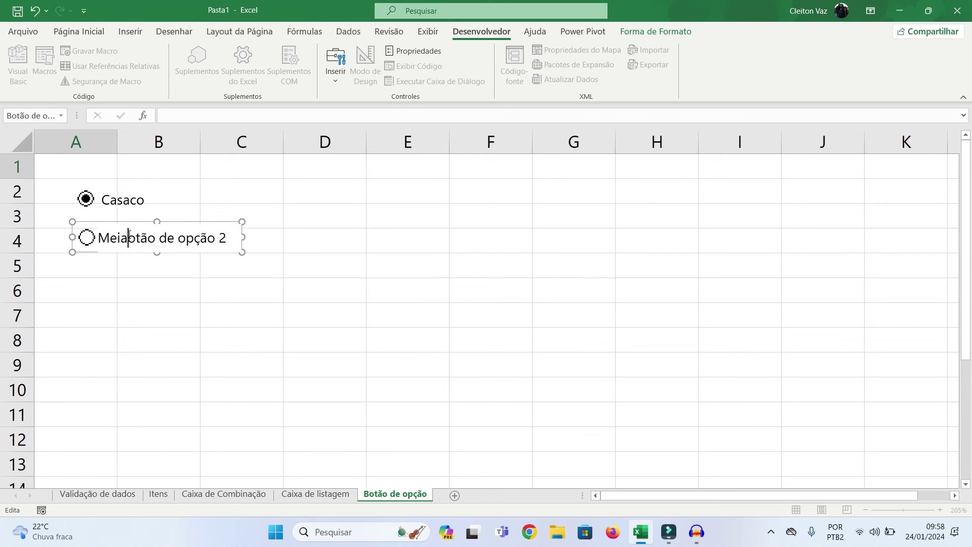
key(Delete)
key(Delete)
key(Delete)
key(Delete)
key(Delete)
key(Delete)
key(Delete)
key(Delete)
key(Delete)
key(Delete)
key(Delete)
key(Delete)
key(Delete)
key(Delete)
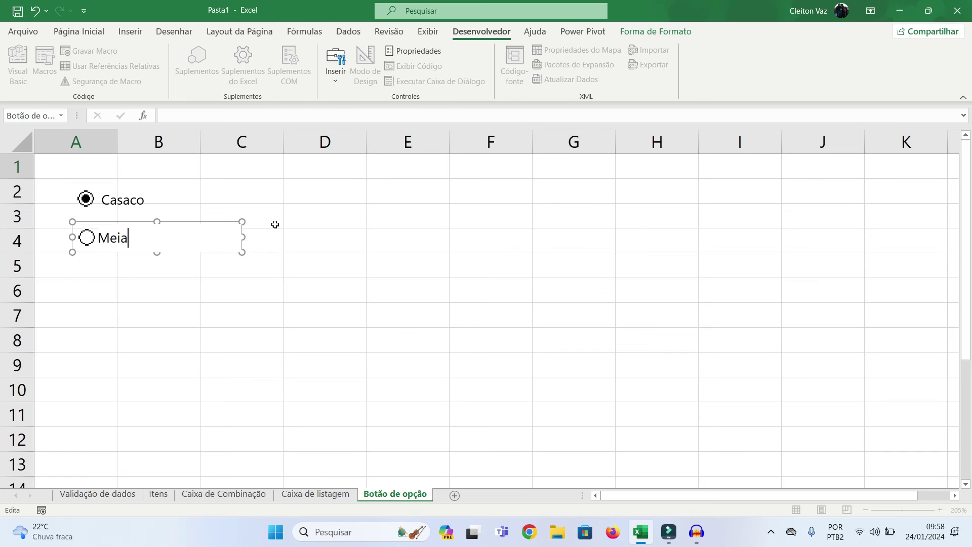
click(199, 215)
Test the option buttons by alternating between Meia and Casaco, ending on Casaco.
click(87, 238)
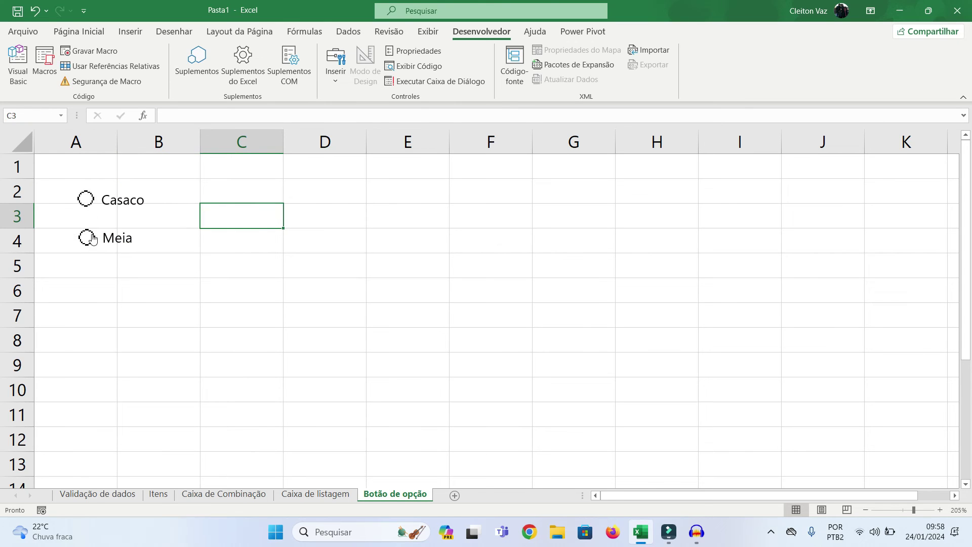
click(86, 202)
click(87, 238)
click(91, 201)
click(113, 242)
click(92, 203)
Set the Casaco option button's value to Não selecionado and link the control to cell $D$2.
right_click(94, 199)
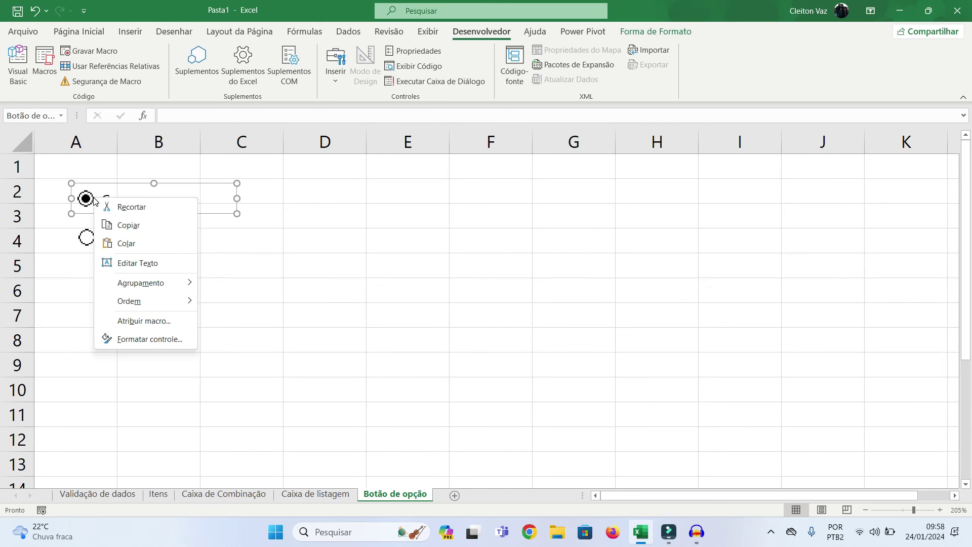
click(150, 338)
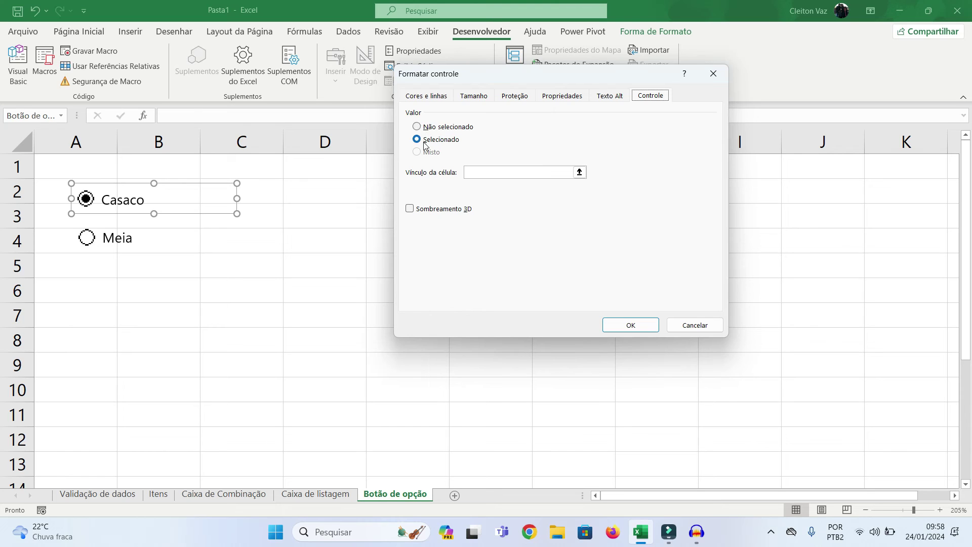
click(417, 127)
click(580, 173)
click(317, 195)
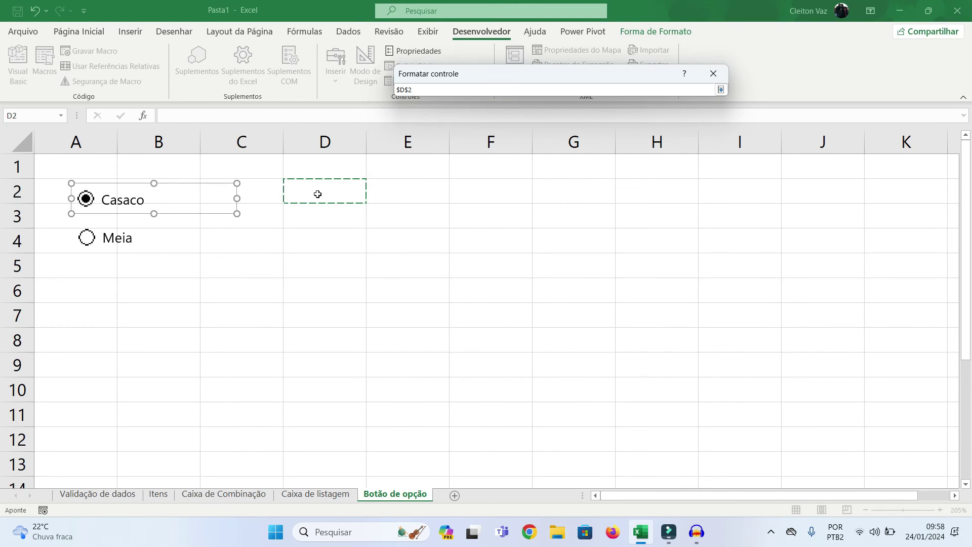
key(Return)
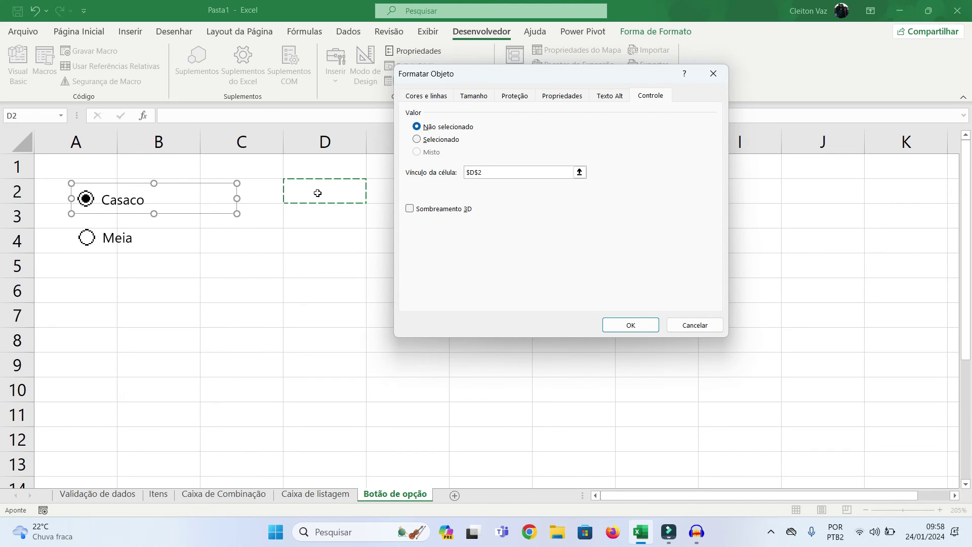
click(631, 326)
Test the link to cell D2 by alternating between the Meia and Casaco options, ending on Casaco.
click(122, 241)
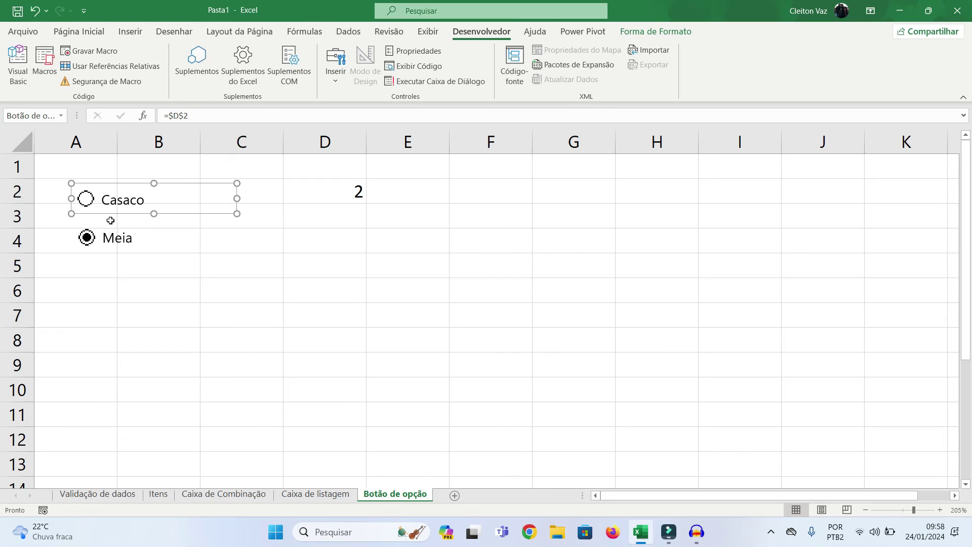
click(56, 223)
click(84, 200)
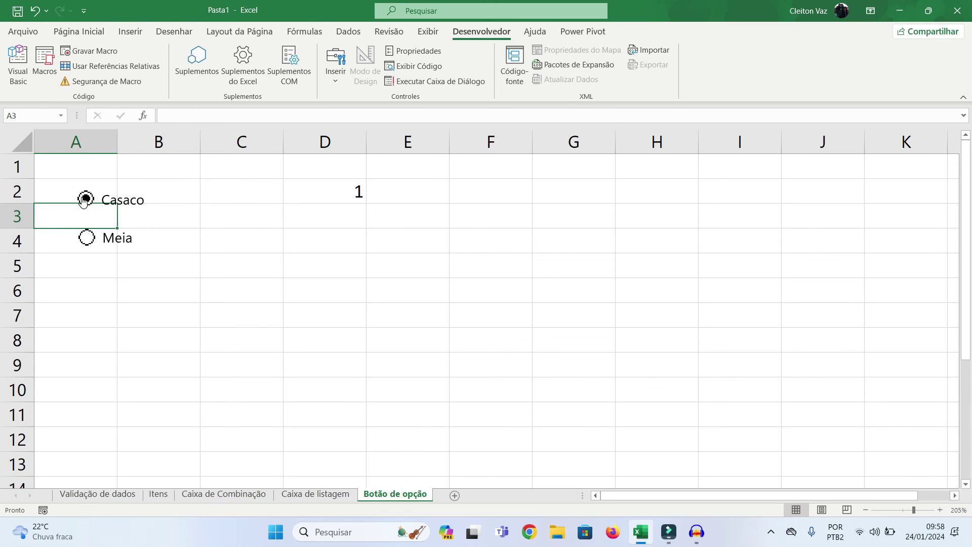
click(87, 238)
click(84, 198)
click(89, 240)
click(93, 194)
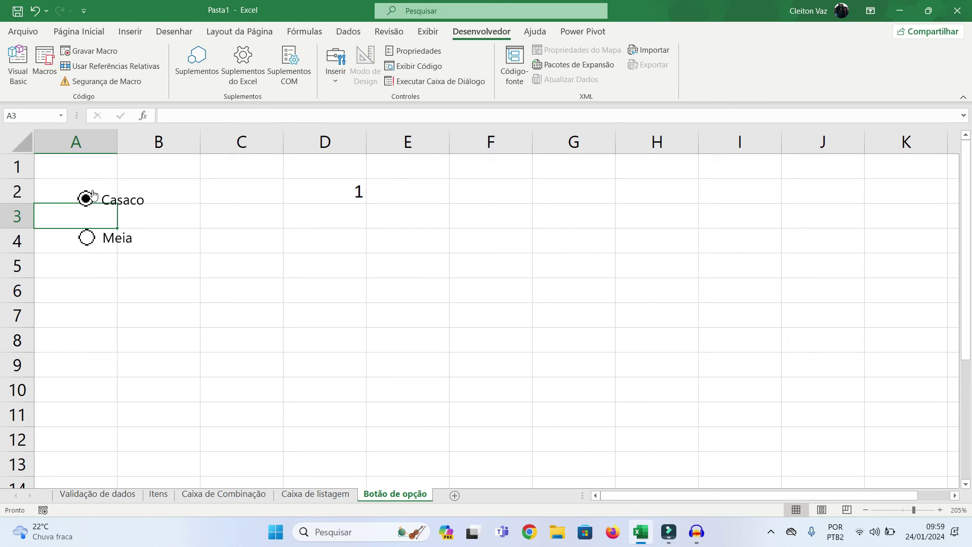
click(397, 190)
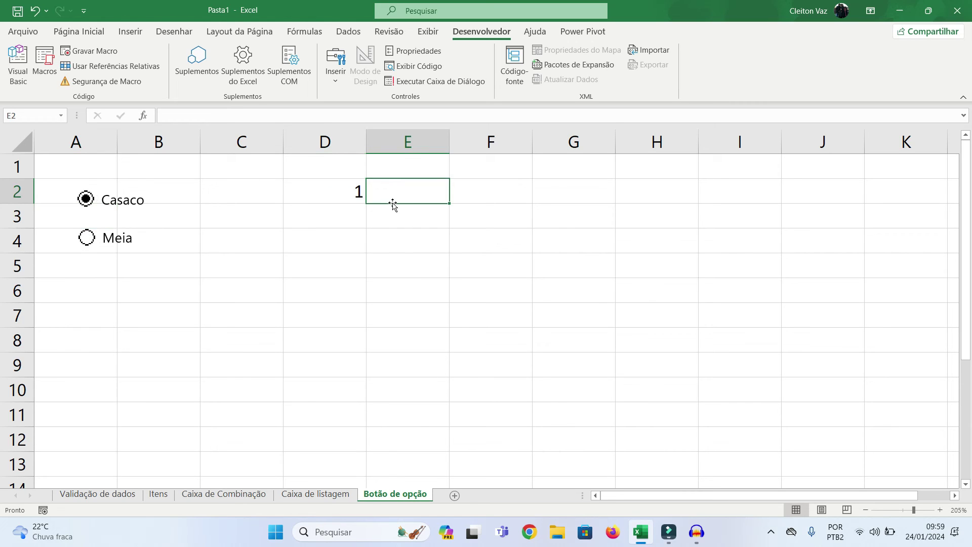
click(100, 245)
click(90, 197)
Examine which number in column A matches each item in column B of the Itens sheet, and return to the Botão de opção sheet.
click(158, 495)
click(155, 166)
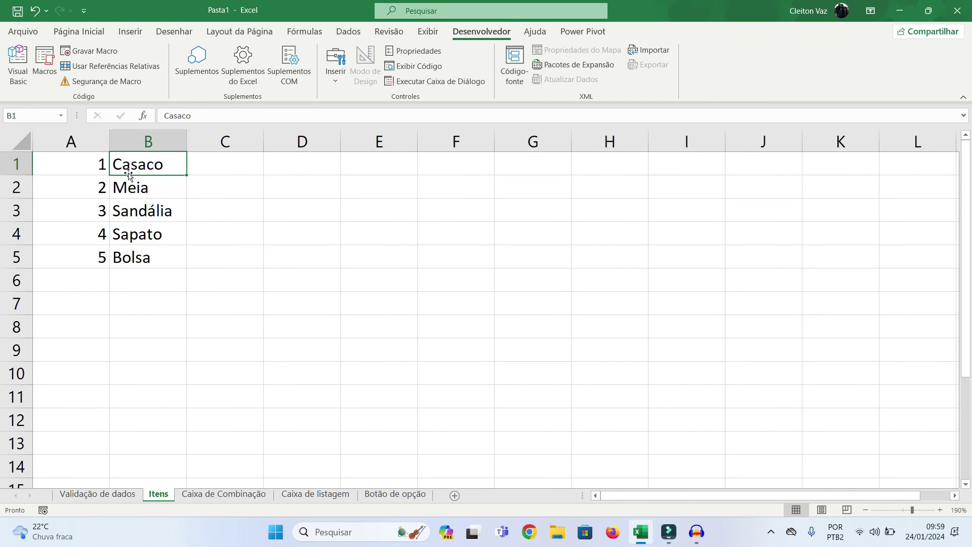
click(105, 162)
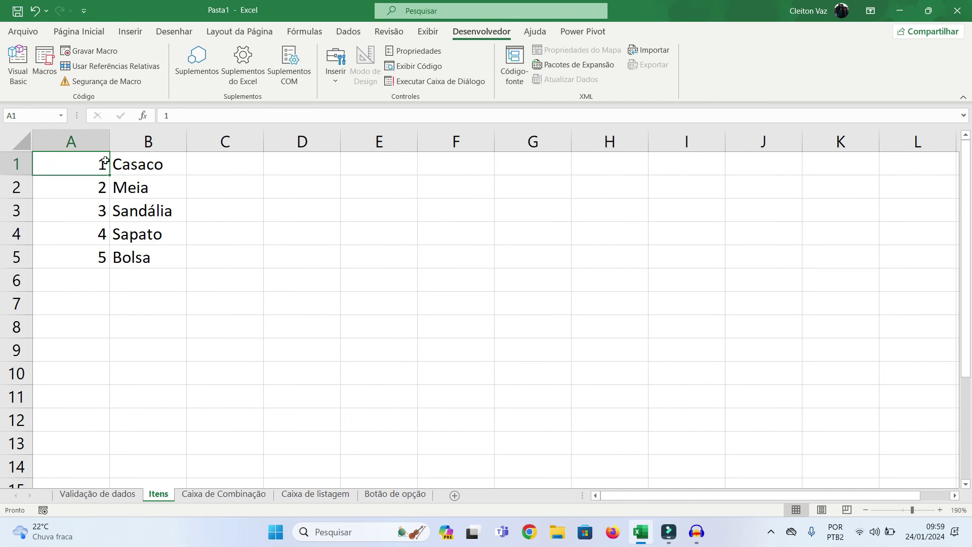
click(102, 192)
click(128, 187)
click(125, 165)
click(98, 163)
click(224, 495)
click(393, 495)
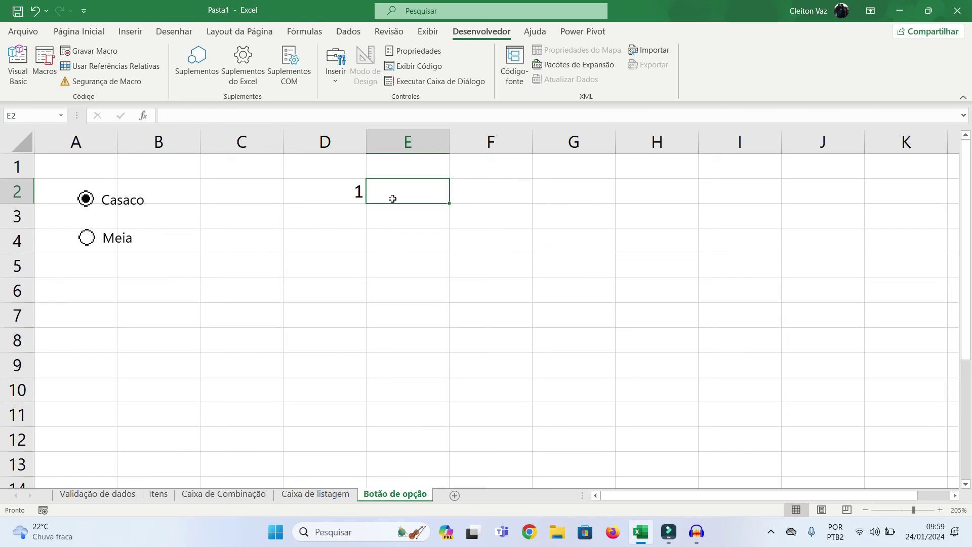
Enter the formula =PROCV(D2;Itens!A1:B5;2;0) in cell E2 of the Botão de opção sheet.
text(=procv()
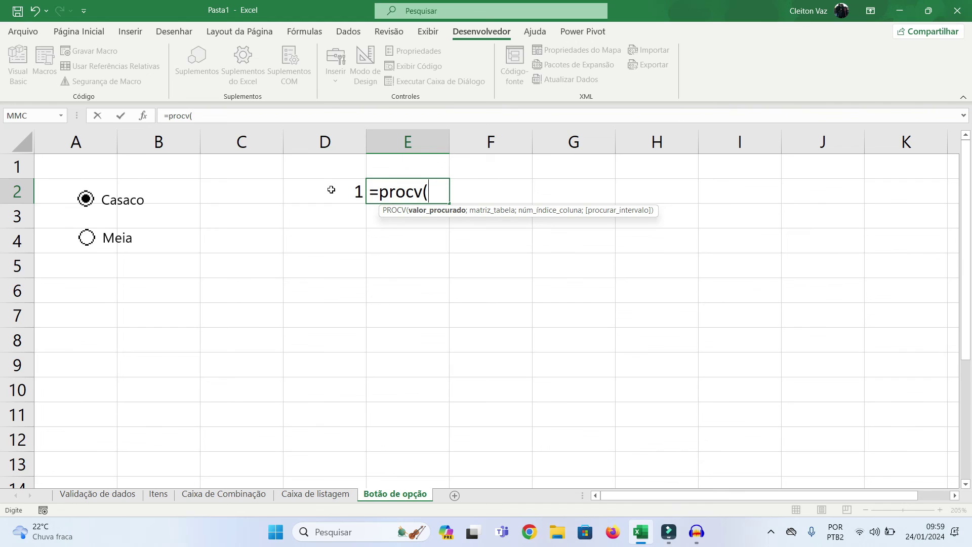
click(331, 189)
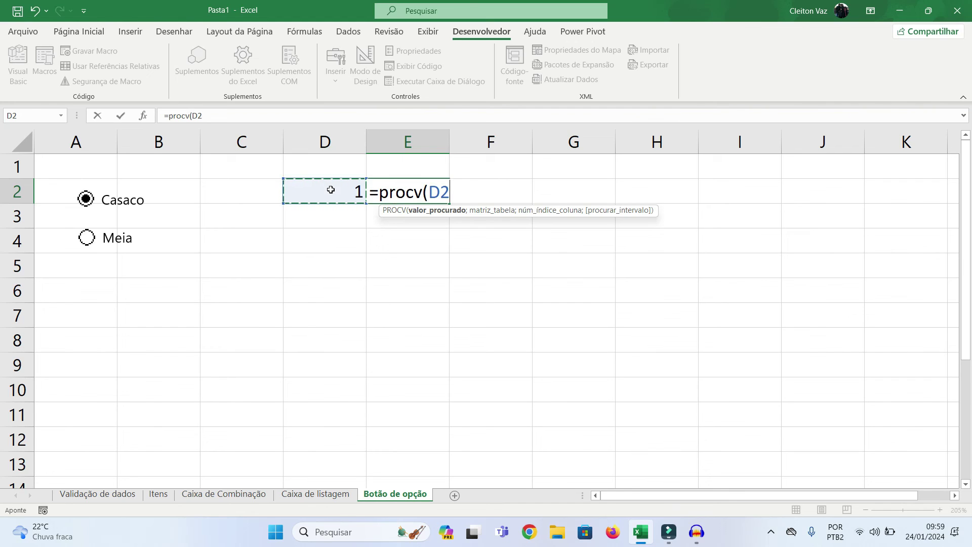
text(;)
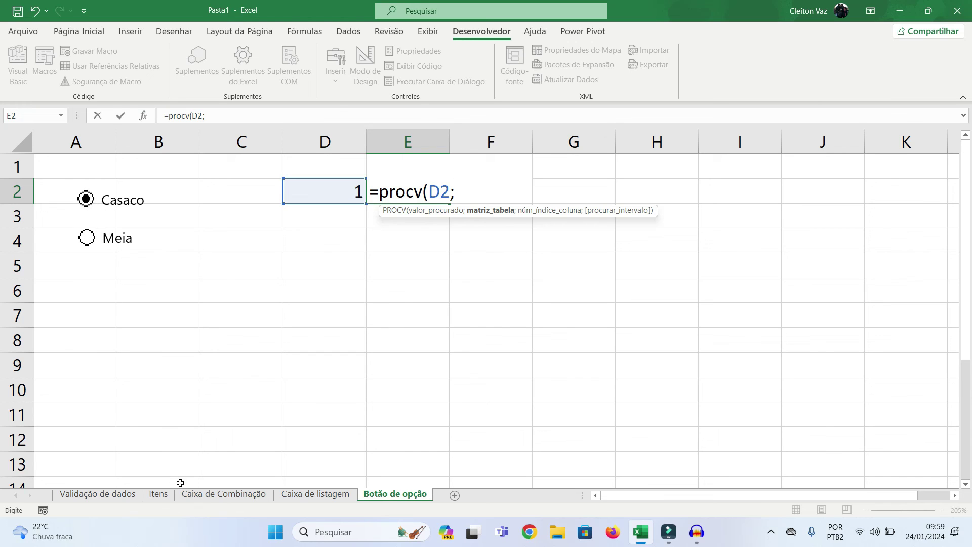
click(159, 494)
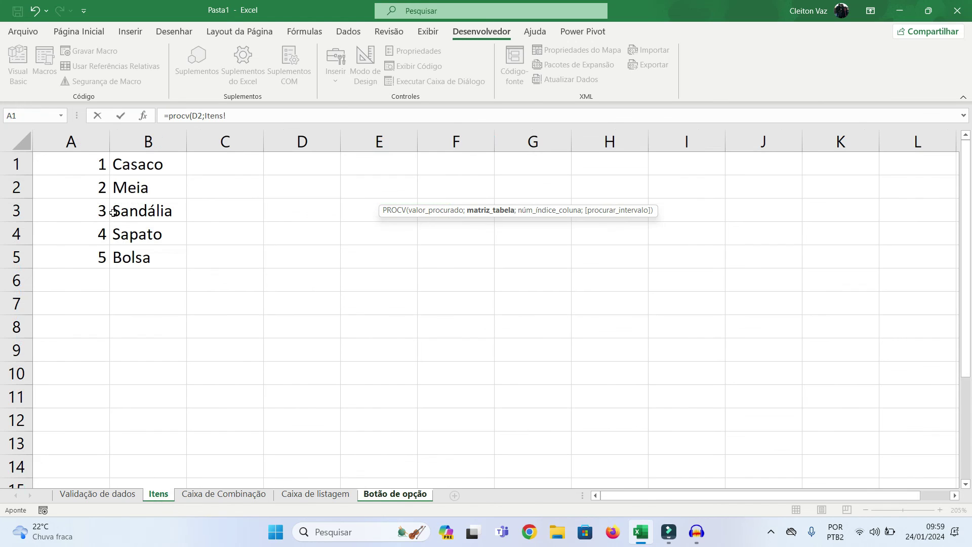
click(88, 160)
drag(88, 160, 113, 260)
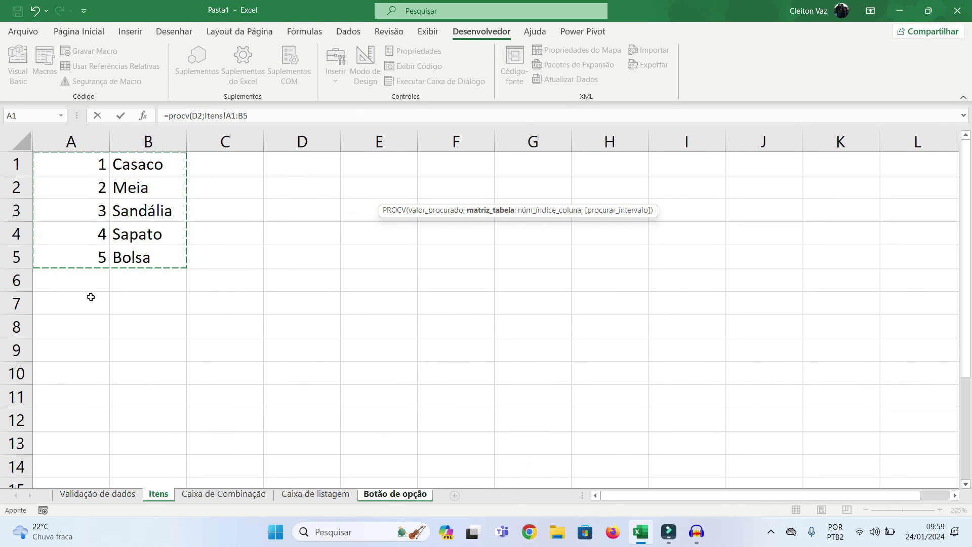
text(;)
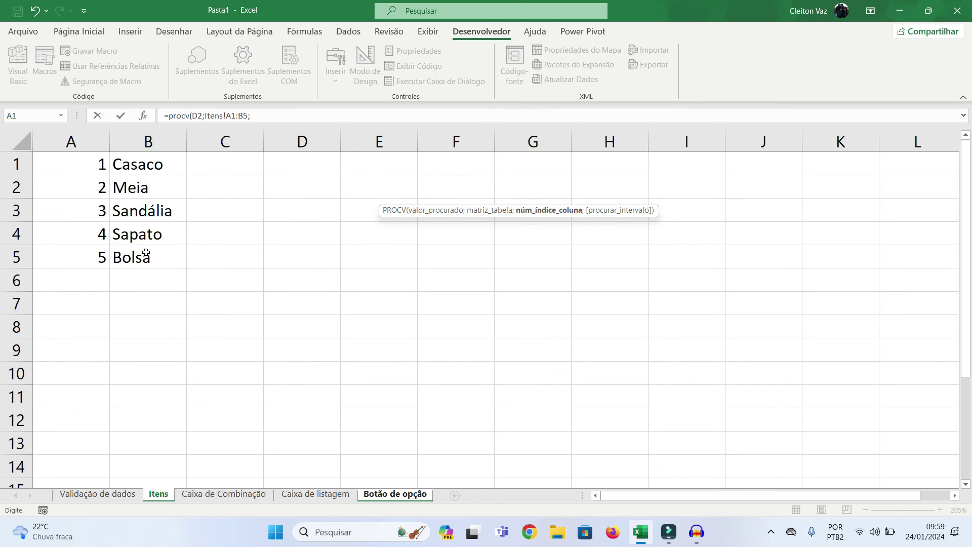
text(2;0)
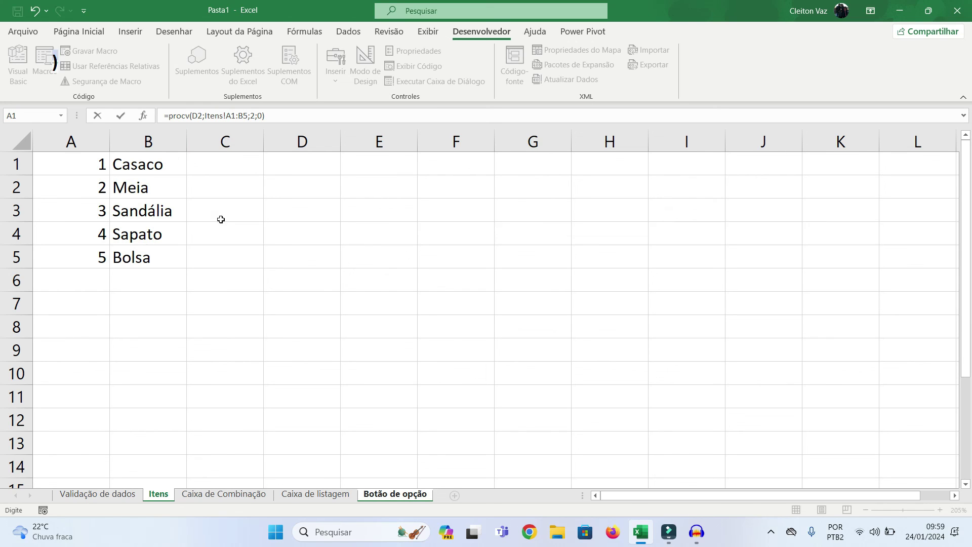
key(Return)
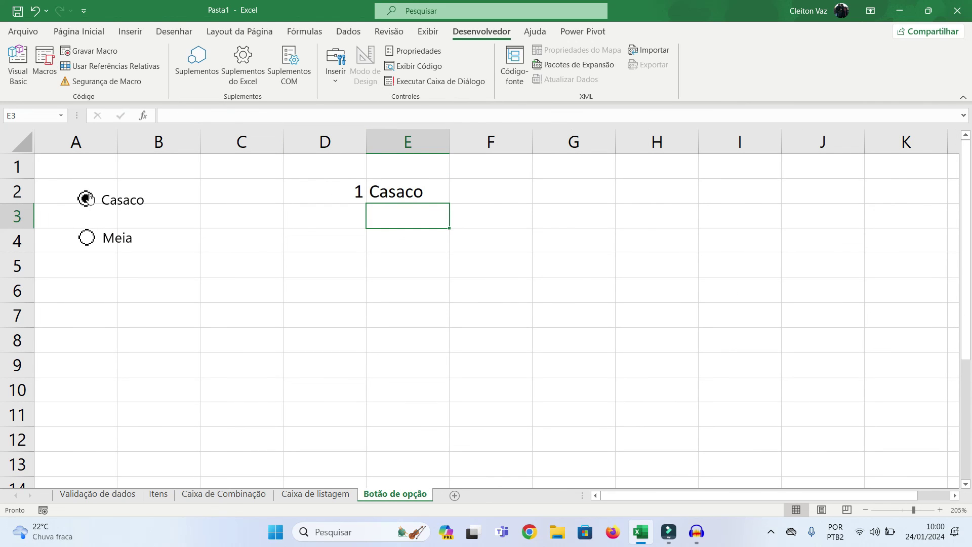
Test the PROCV formula by alternating between the Meia and Casaco options, ending on Meia.
click(87, 242)
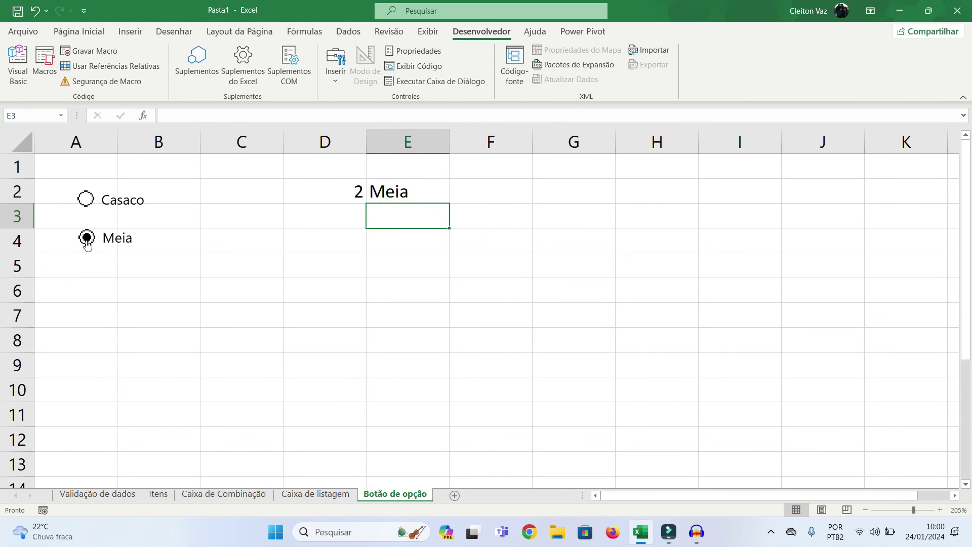
click(86, 200)
click(88, 243)
click(85, 200)
click(85, 241)
click(85, 200)
click(88, 242)
Insert a third option button form control below Meia, across columns A and B around row 6.
click(330, 81)
click(391, 115)
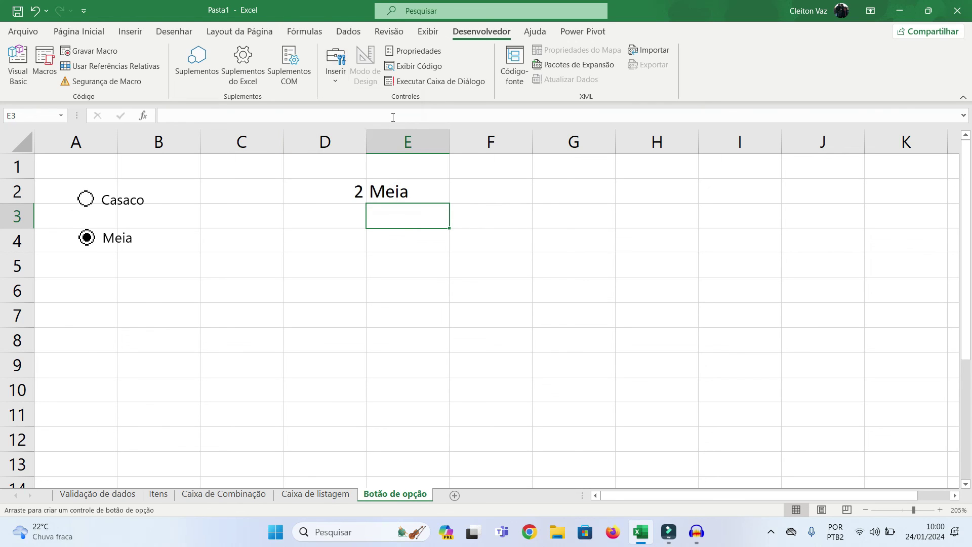
drag(73, 274, 204, 306)
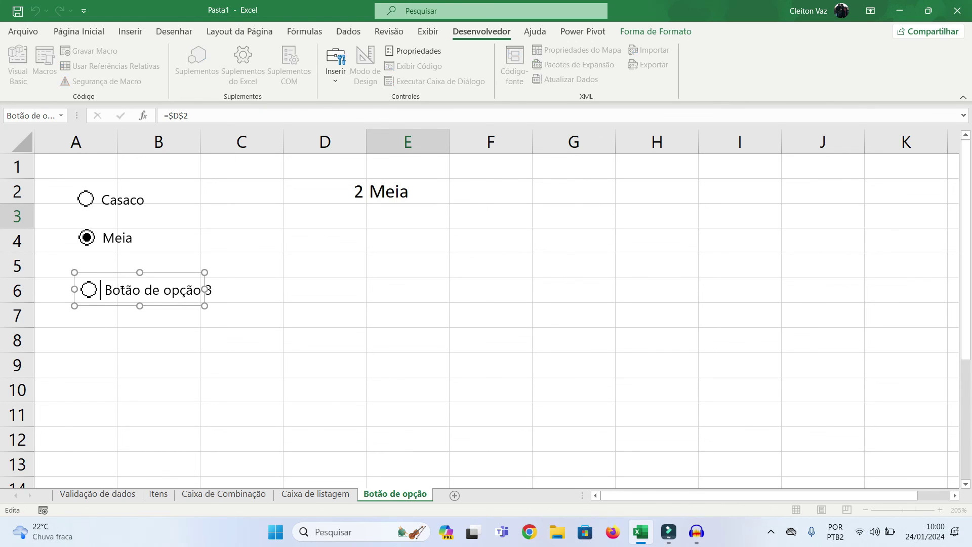
Check the third item on the Itens sheet, change the new option button's label to Sandália, and deselect it.
click(158, 495)
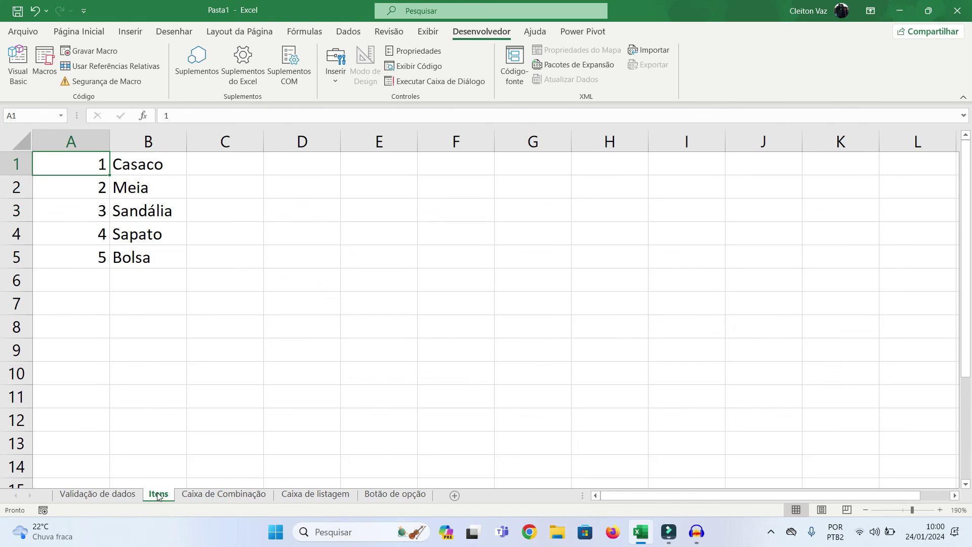
click(380, 499)
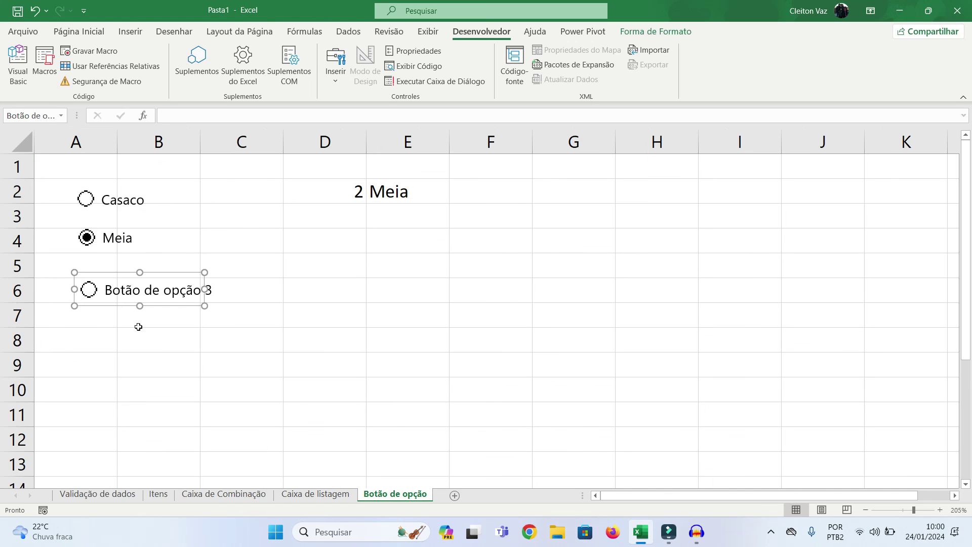
drag(111, 287, 253, 290)
key(BackSpace)
text(Sandália)
click(253, 291)
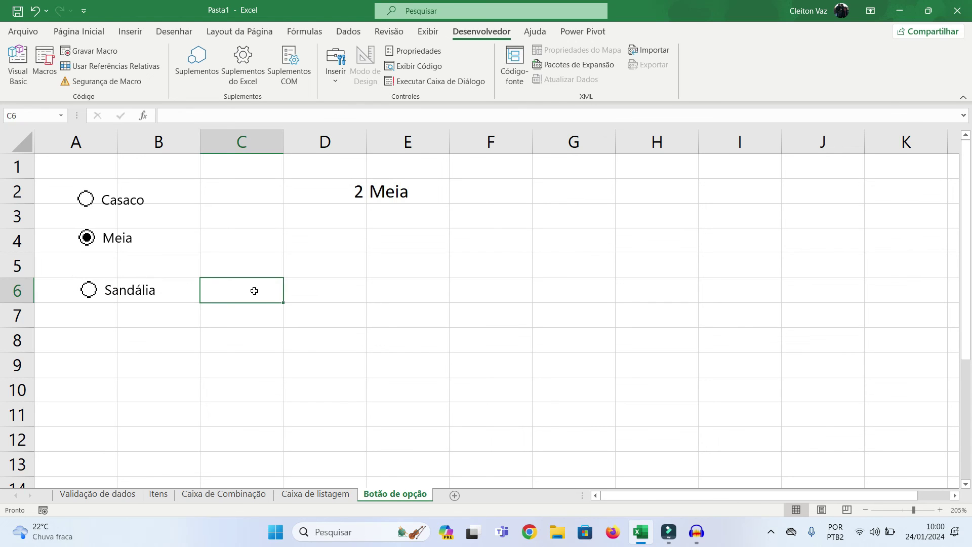
Test the three option buttons by switching among Sandália, Meia and Casaco, ending on Sandália.
click(89, 292)
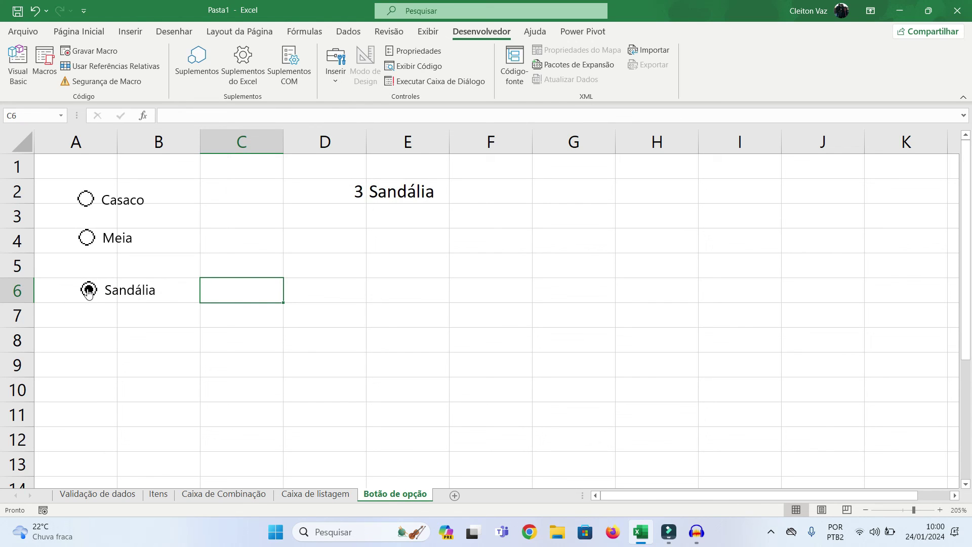
click(86, 237)
click(87, 199)
click(86, 238)
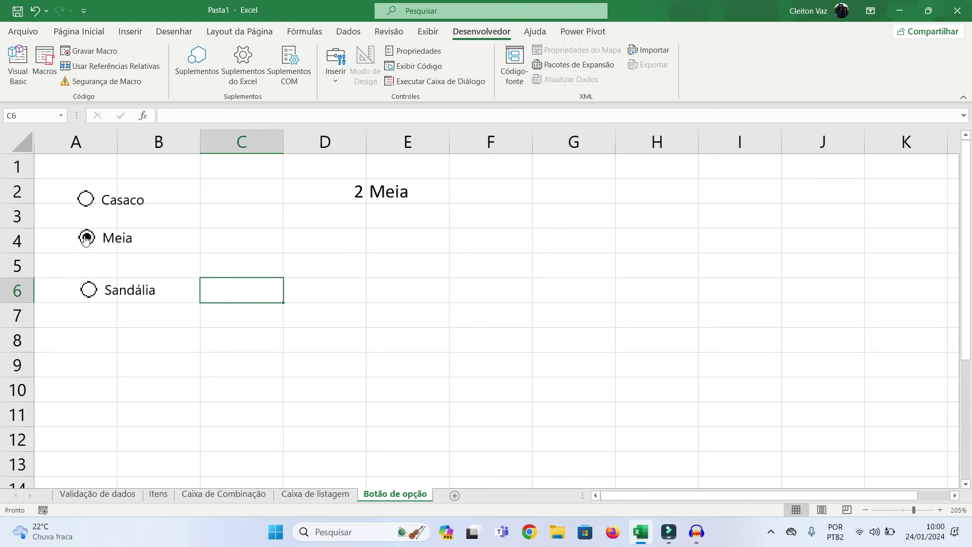
click(90, 297)
click(146, 325)
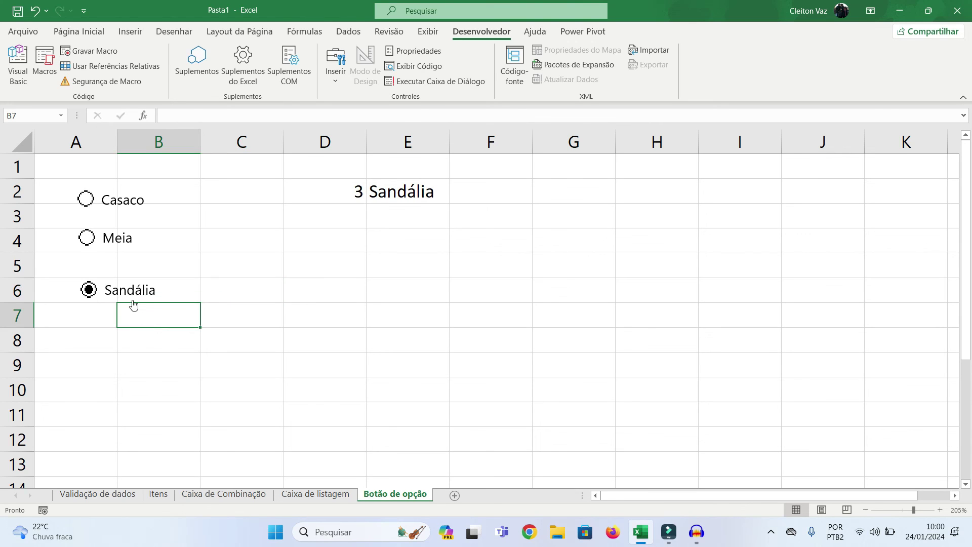
Move the Sandália option button up to row 5, directly beneath the Meia option.
right_click(132, 284)
key(Escape)
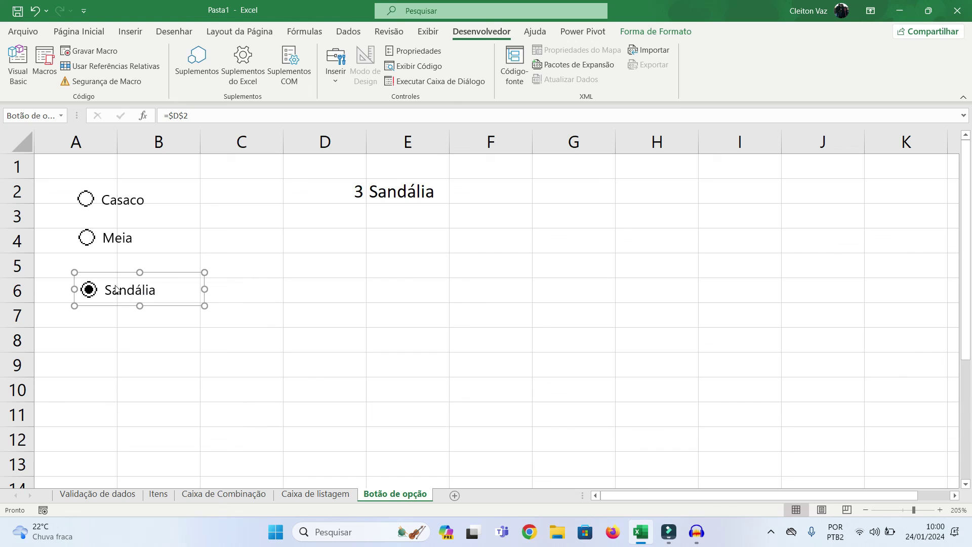
drag(126, 273, 123, 254)
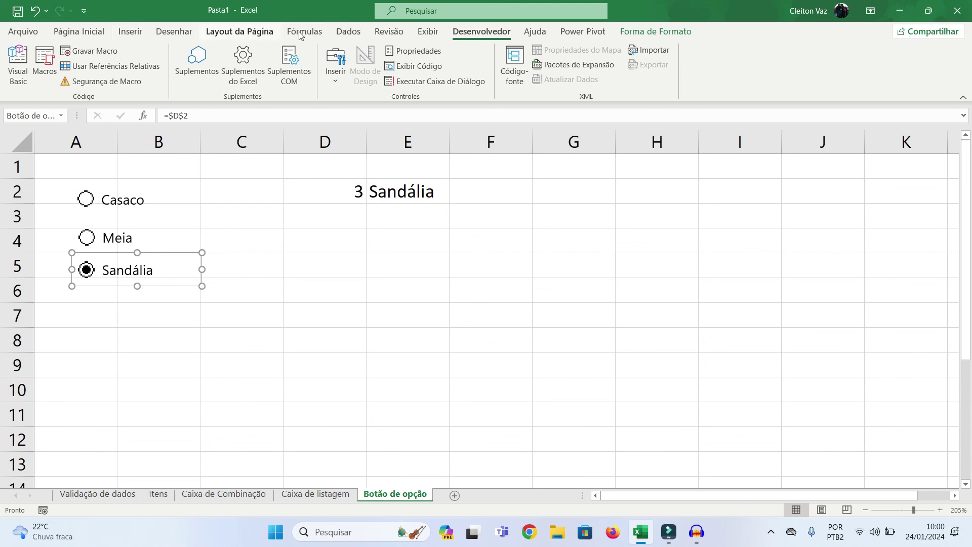
Hide the gridlines on the Botão de opção sheet and deselect the option button.
click(428, 32)
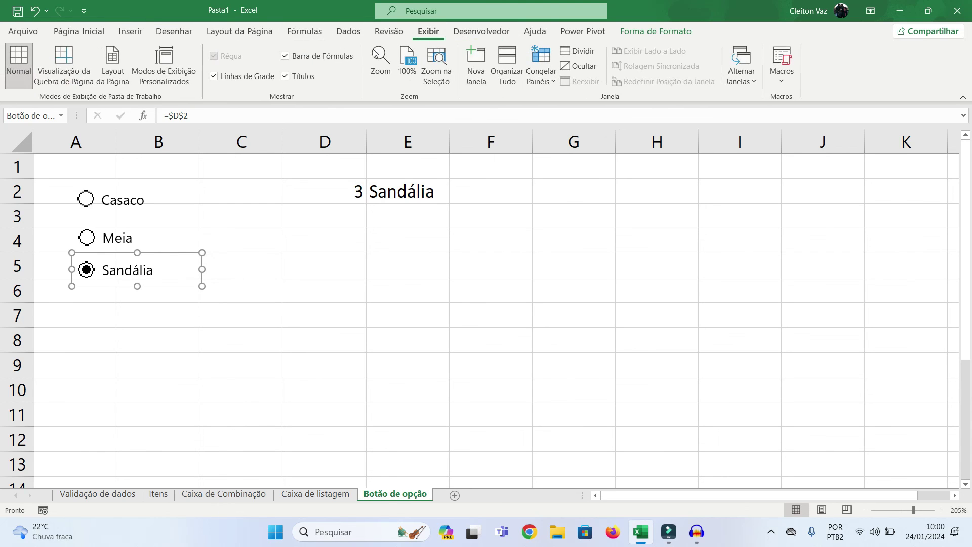
click(214, 76)
click(202, 165)
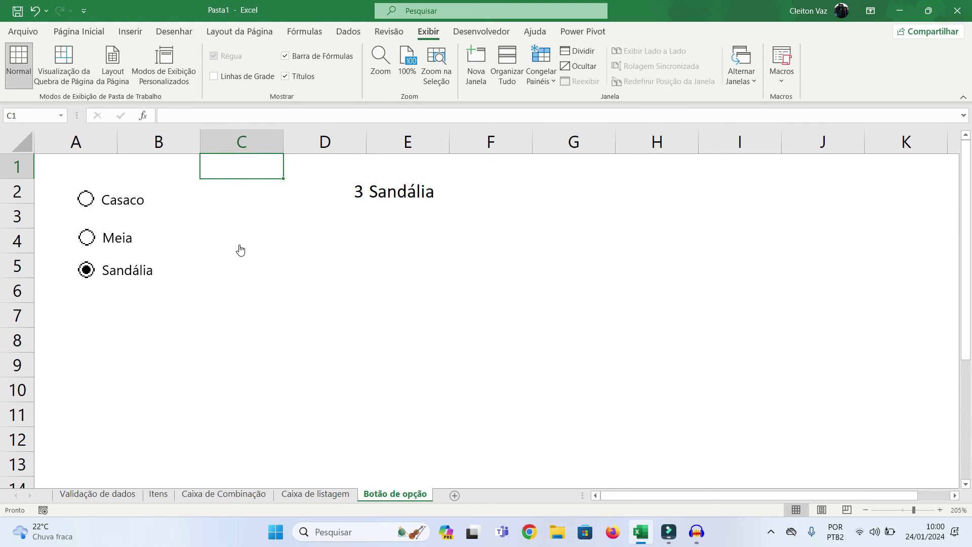
Set the font colour of the linked cell D2 to white to hide its number.
click(337, 193)
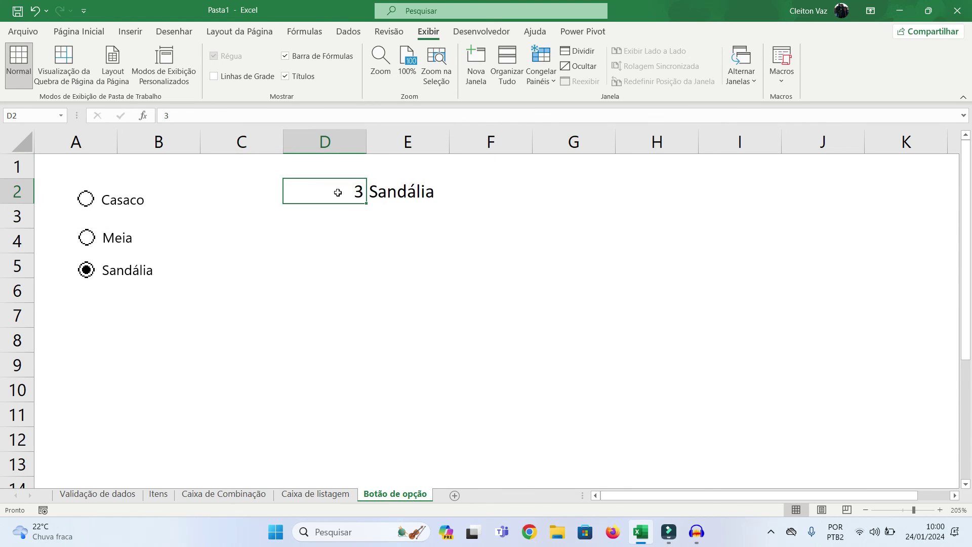
click(70, 33)
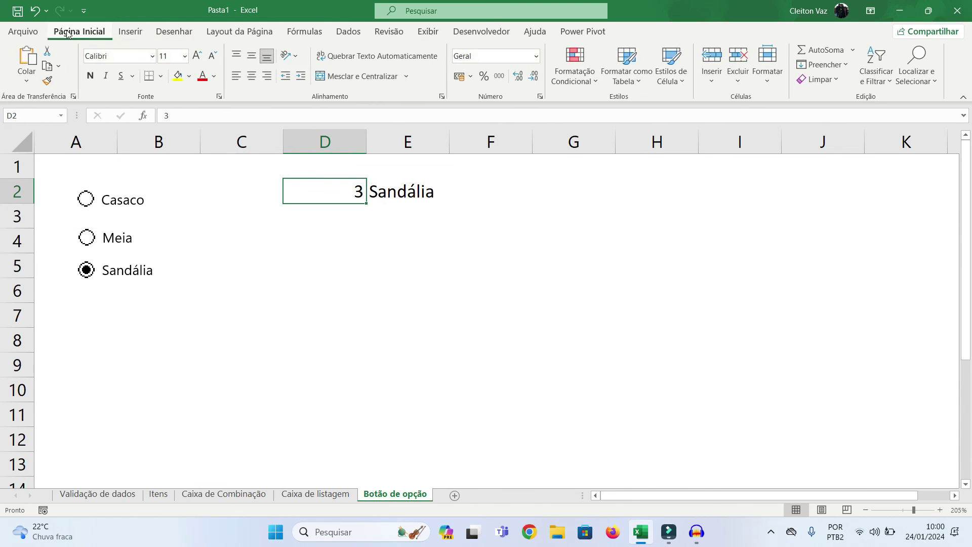
click(215, 77)
click(213, 125)
click(281, 232)
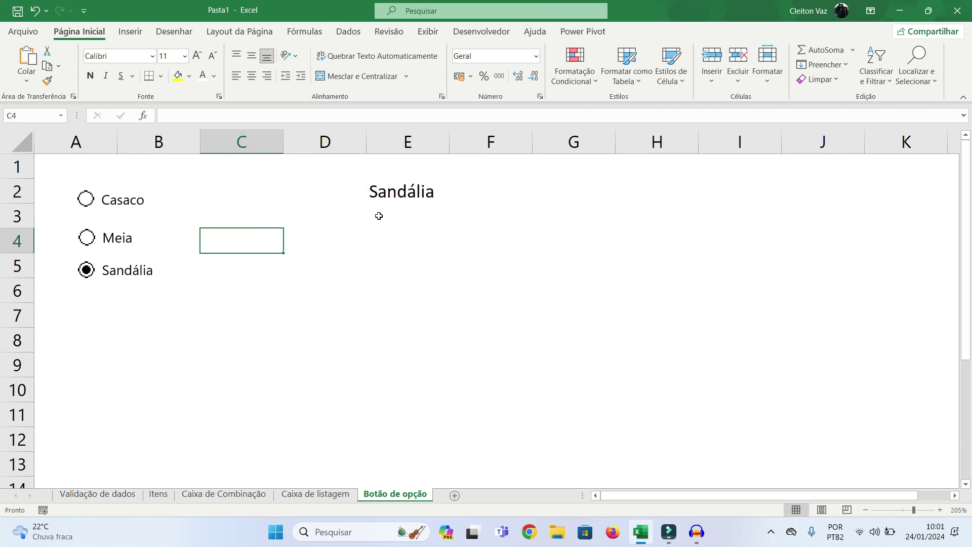
Test the option buttons by switching through Casaco, Meia and Sandália and back, ending on Casaco.
click(83, 199)
click(86, 238)
click(86, 270)
click(86, 237)
click(85, 199)
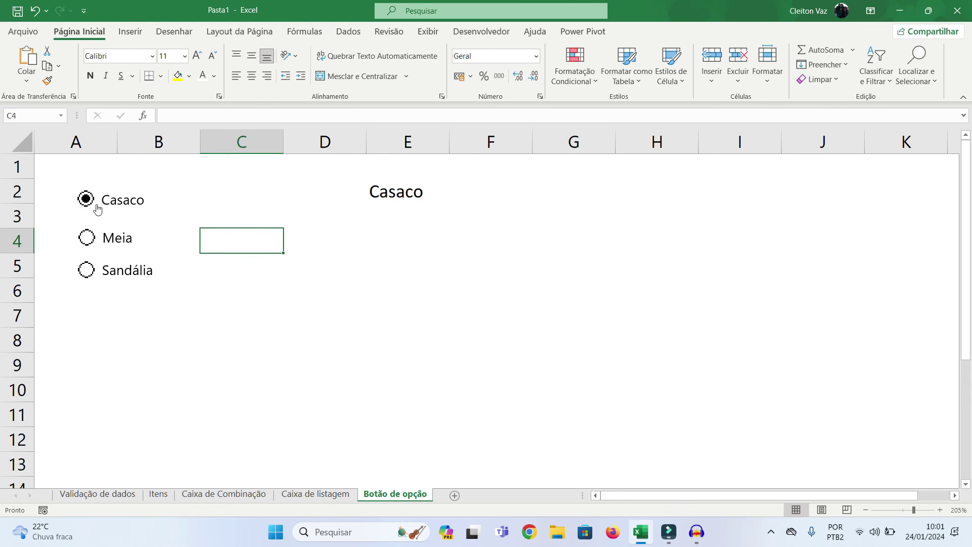
Restore the font colour of the linked cell D2 to automatic black so its number shows again.
click(331, 190)
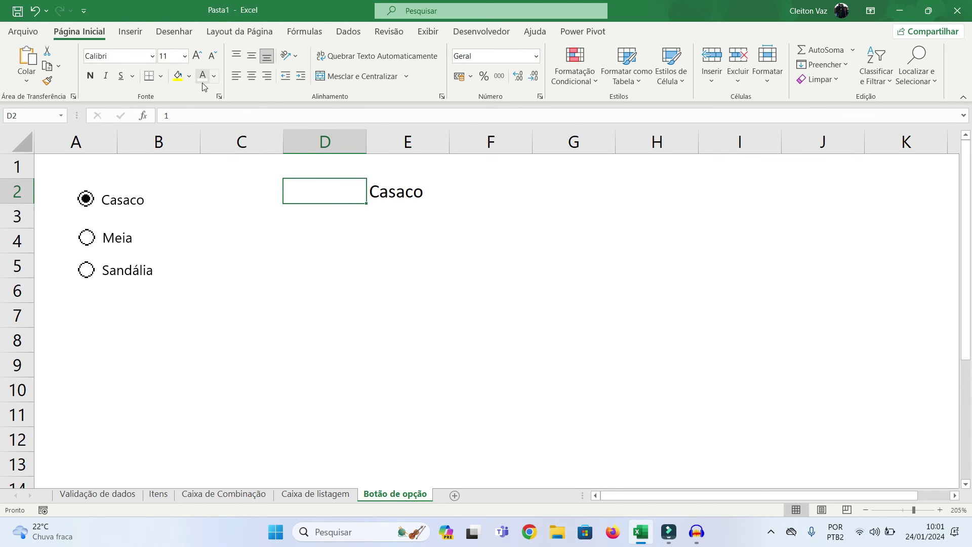
click(214, 77)
click(212, 101)
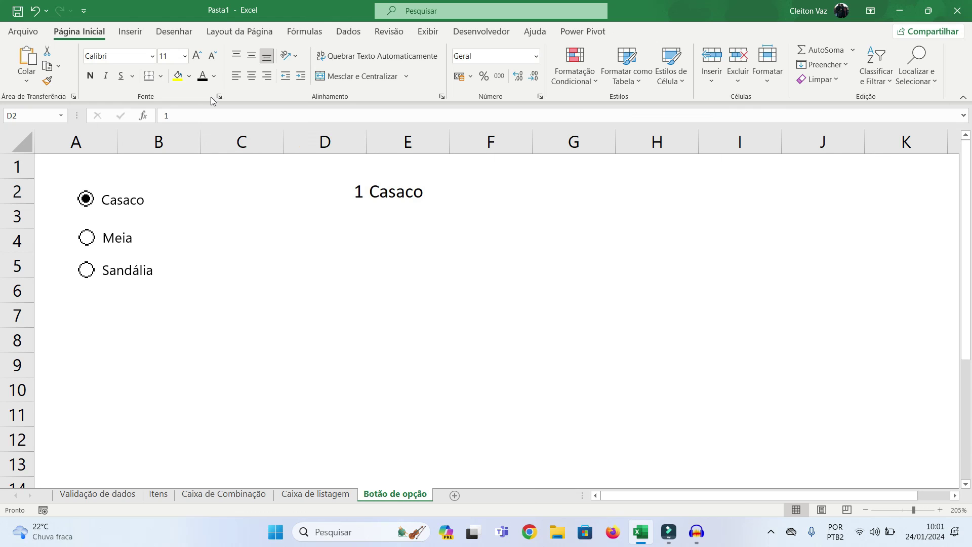
click(378, 259)
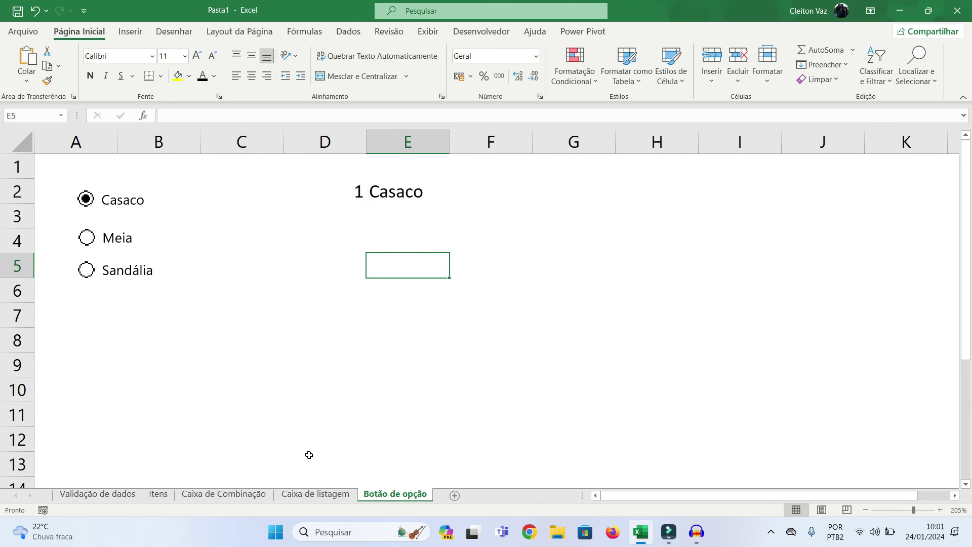
Review the item selection methods across the workbook's sheets, from Caixa de listagem to Botão de opção, ending on Validação de dados.
click(311, 496)
click(223, 496)
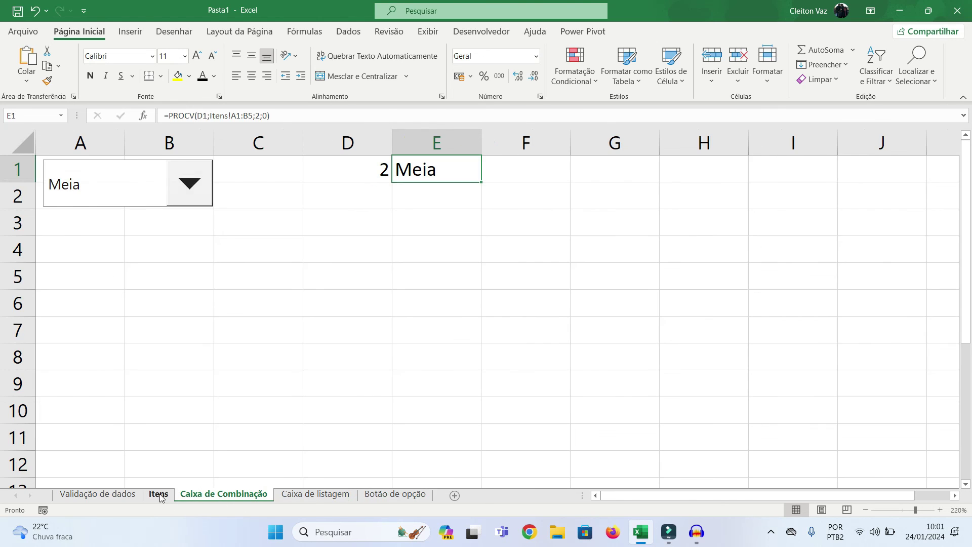
click(158, 495)
click(105, 496)
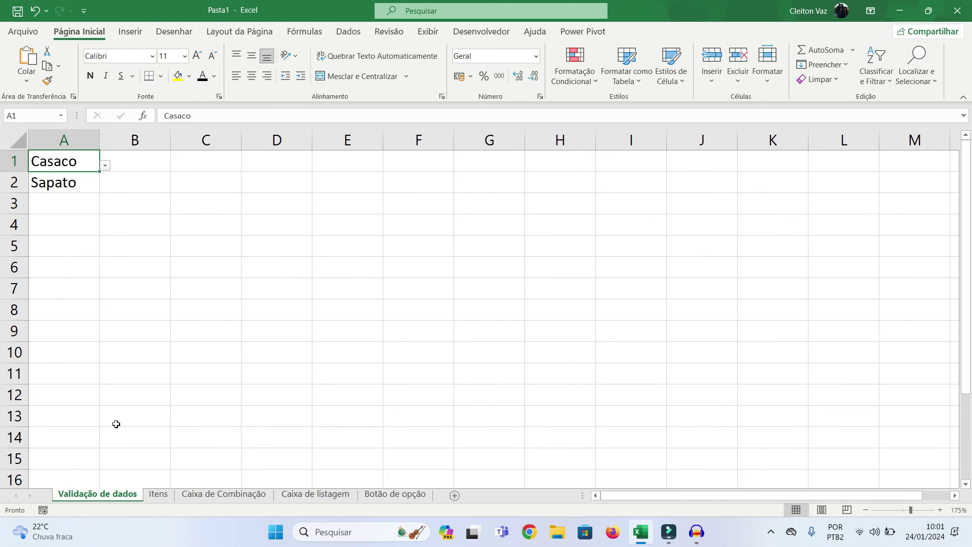
click(222, 495)
click(285, 496)
click(395, 495)
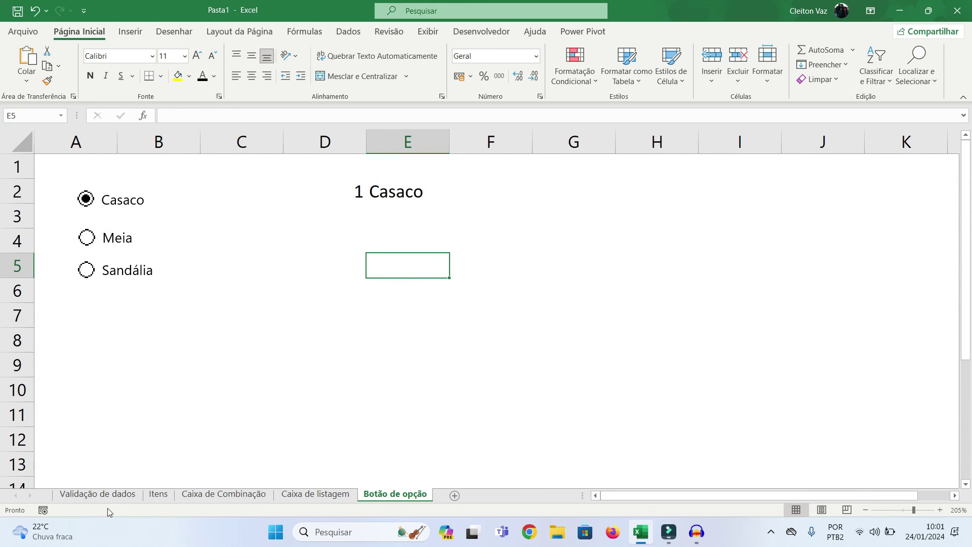
click(99, 496)
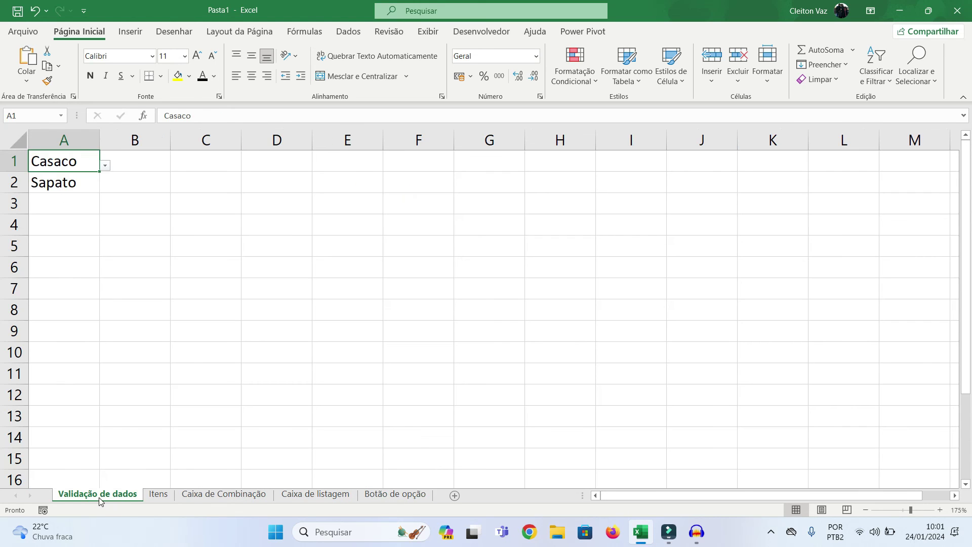